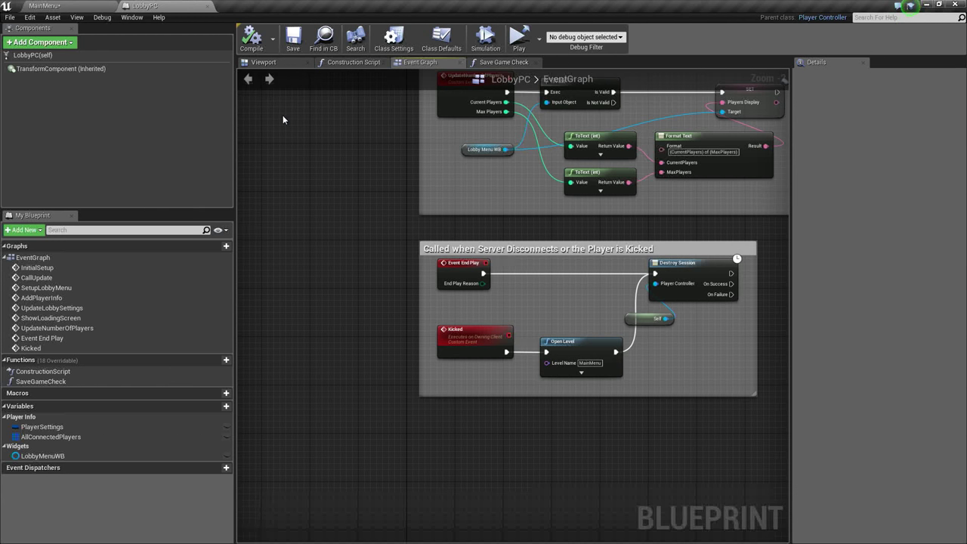
- Close the LobbyPC blueprint and open the LobbyMenu widget from the Lobby folder
scroll(316, 349, down, 7)
right_drag(454, 330, 445, 368)
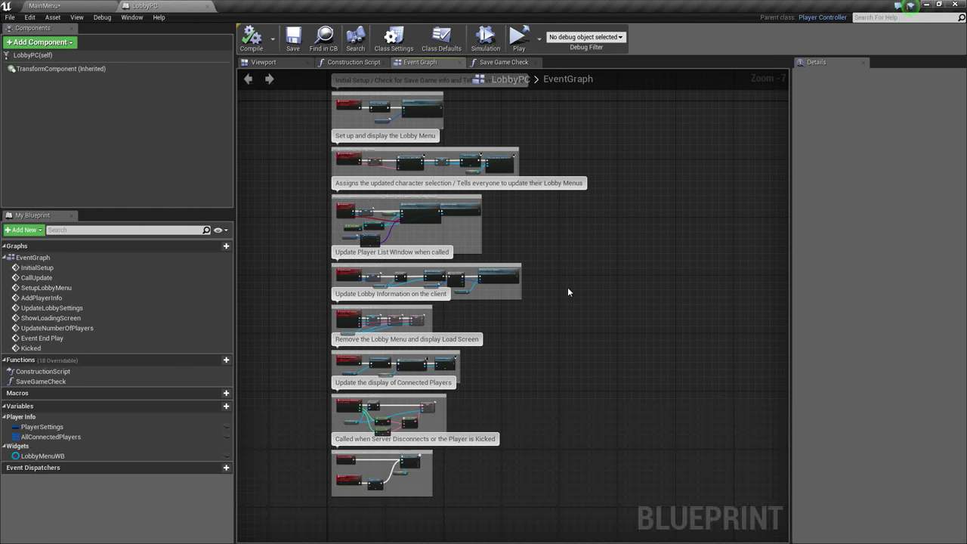
click(206, 6)
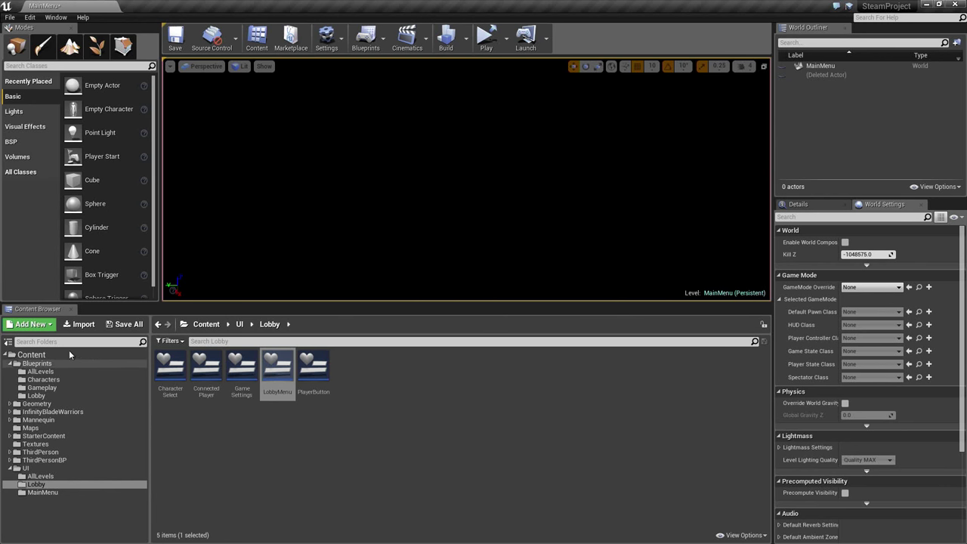
click(36, 485)
click(272, 395)
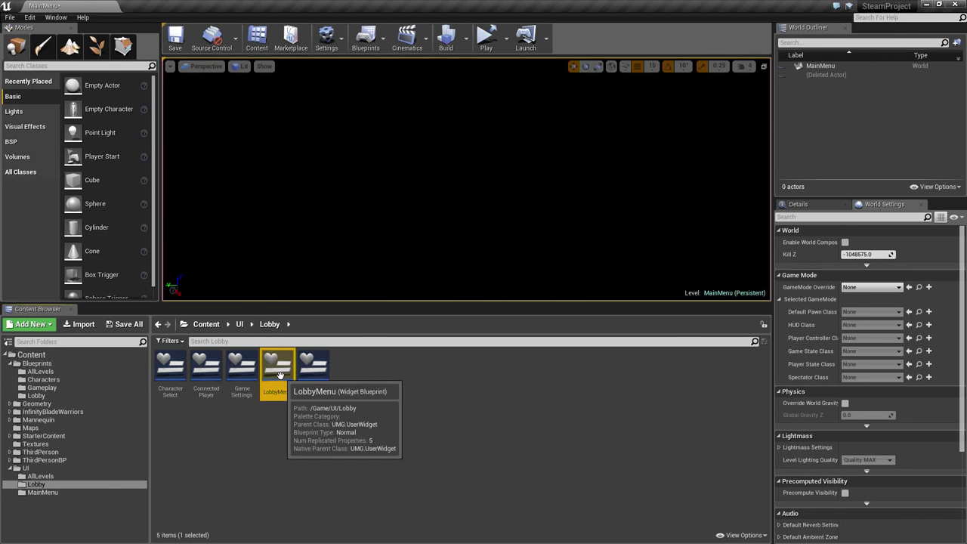
double_click(279, 375)
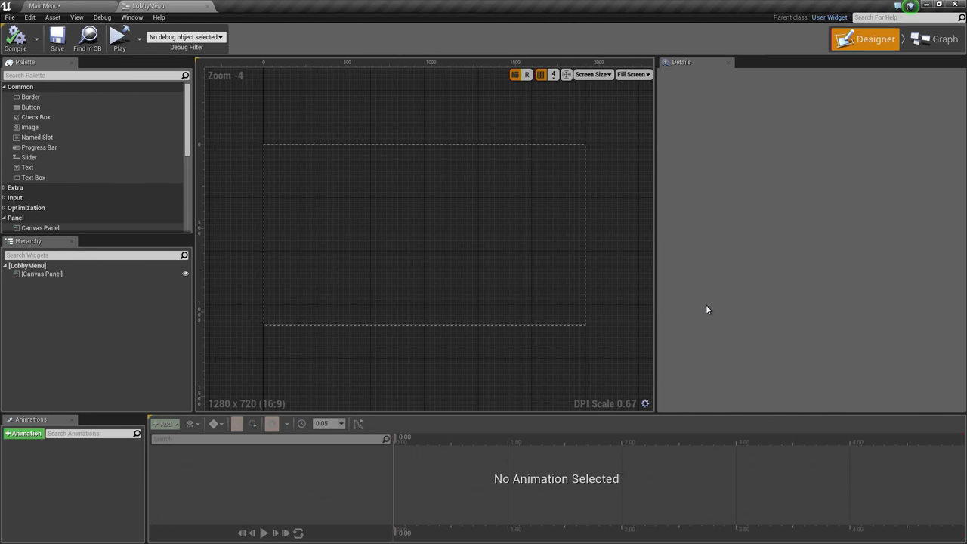
- Open the MainMenu widget from the MainMenu folder, closing the HostMenu opened by mistake
click(80, 6)
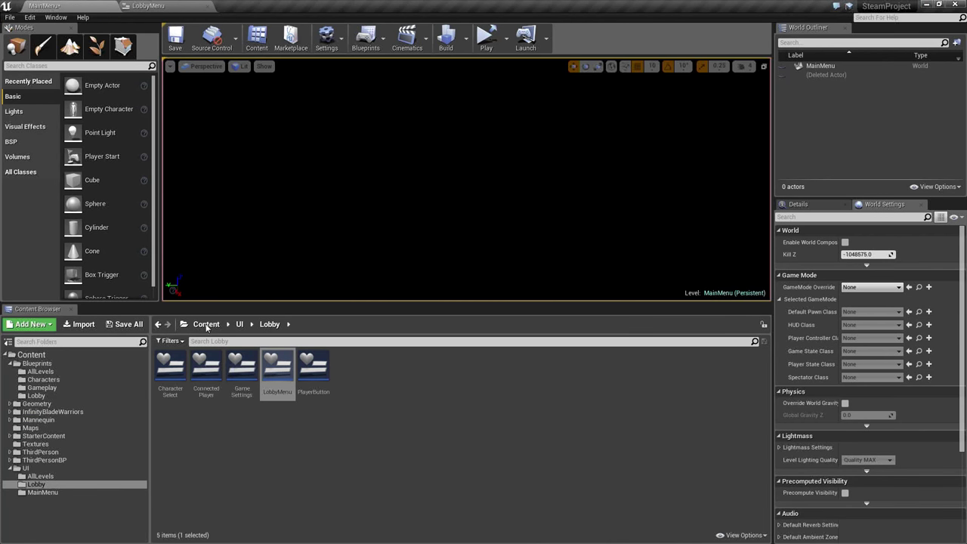
click(58, 493)
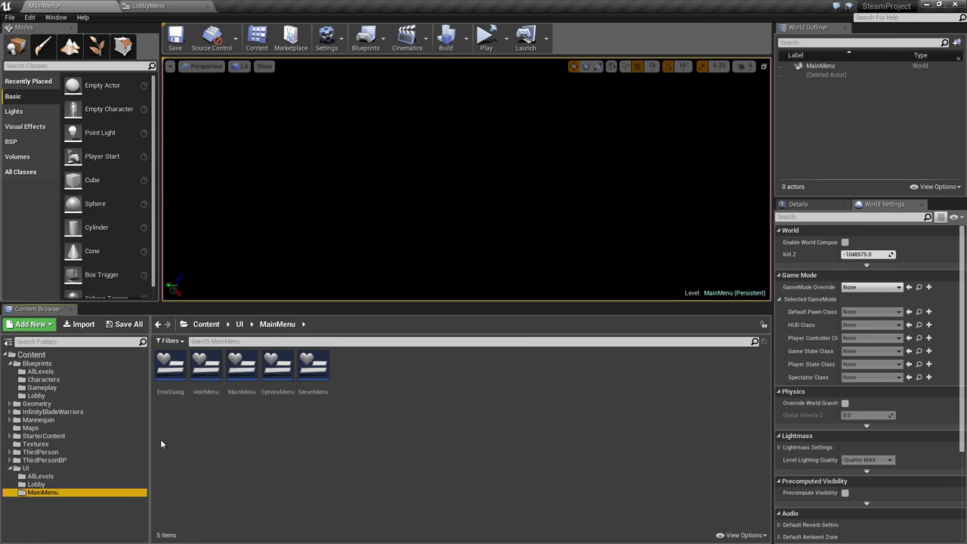
double_click(199, 389)
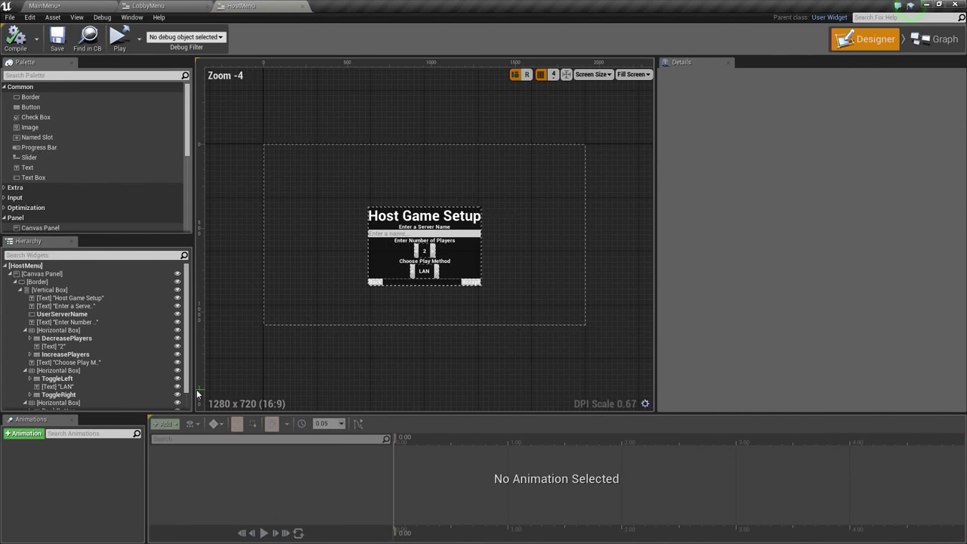
click(300, 7)
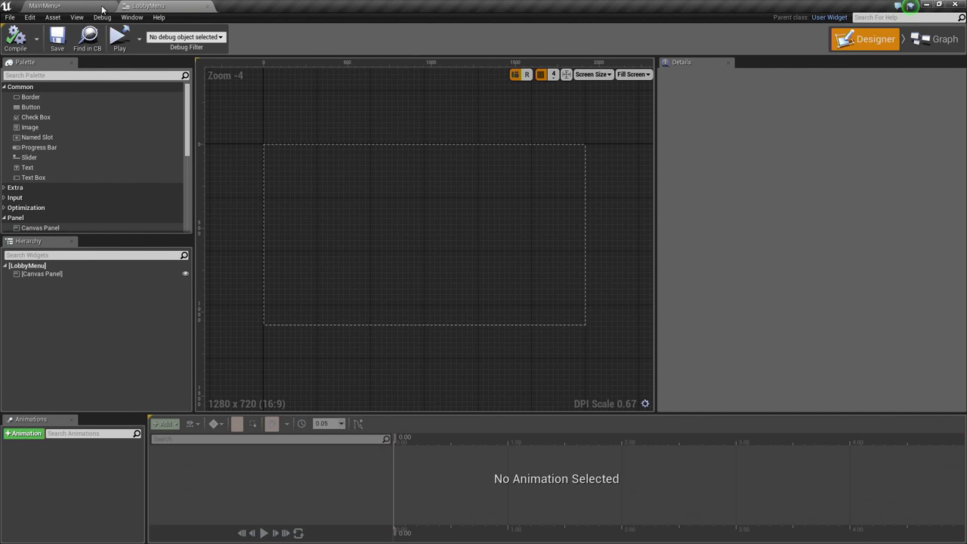
click(246, 389)
double_click(246, 390)
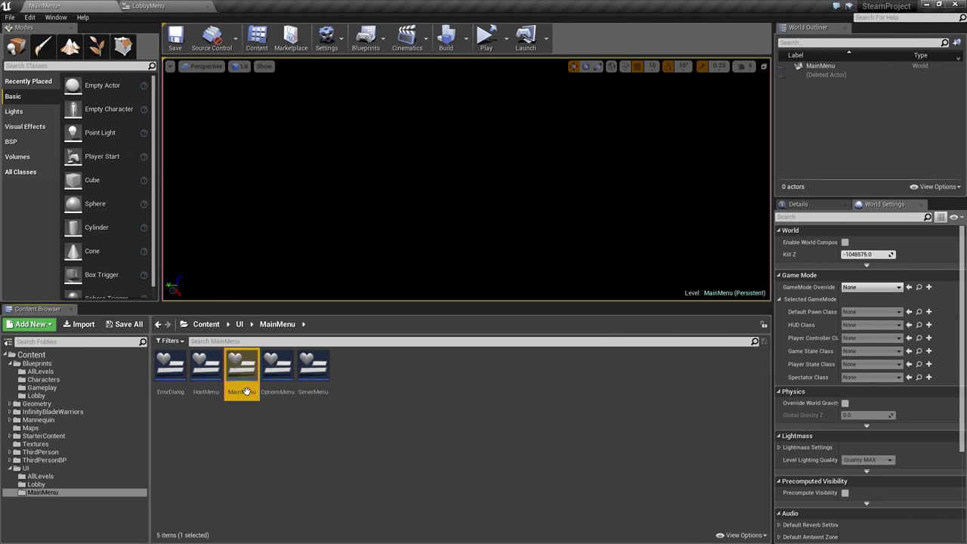
- Copy the MainMenu widget's Border and go back to the LobbyMenu widget
click(43, 283)
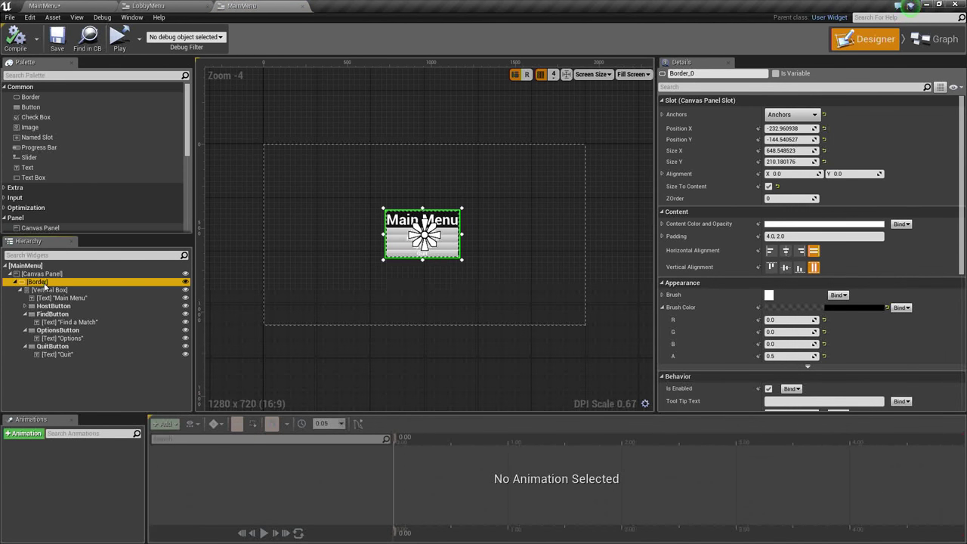
right_click(44, 283)
click(60, 309)
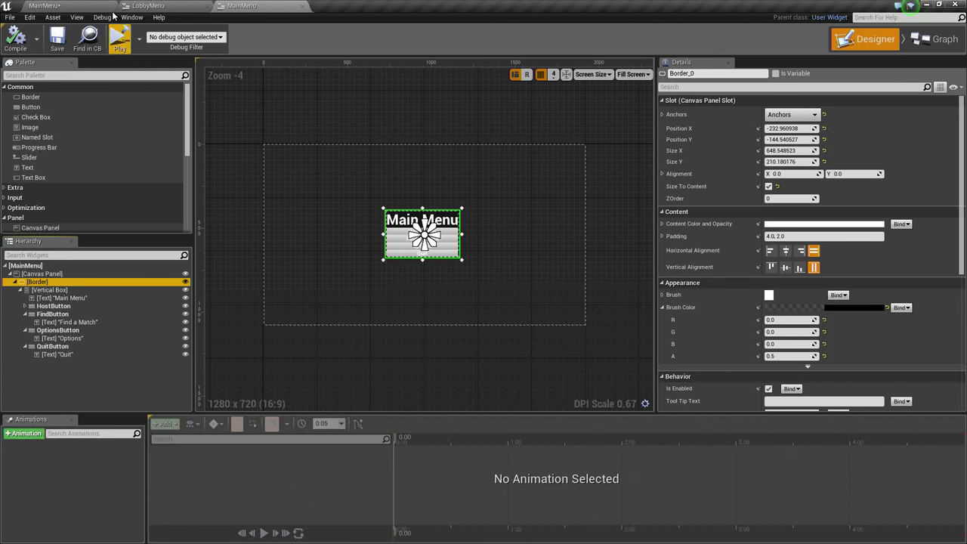
click(145, 6)
- Paste the copied Border into LobbyMenu's Canvas Panel and move it toward the centre
click(45, 274)
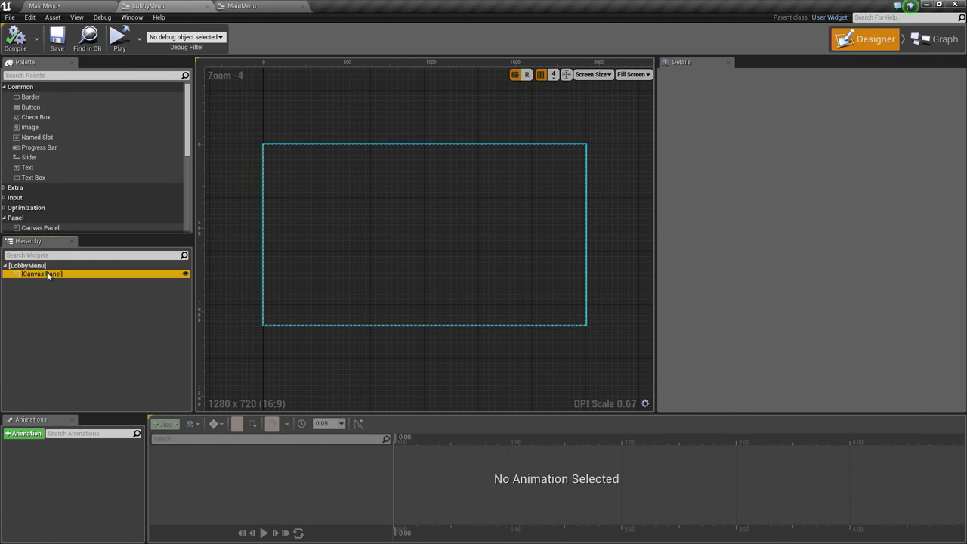
right_click(50, 274)
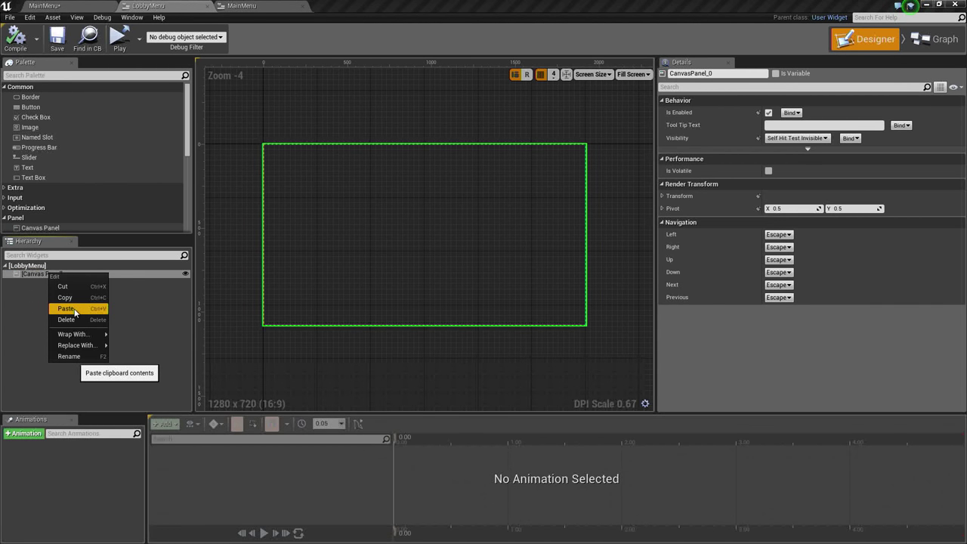
click(65, 308)
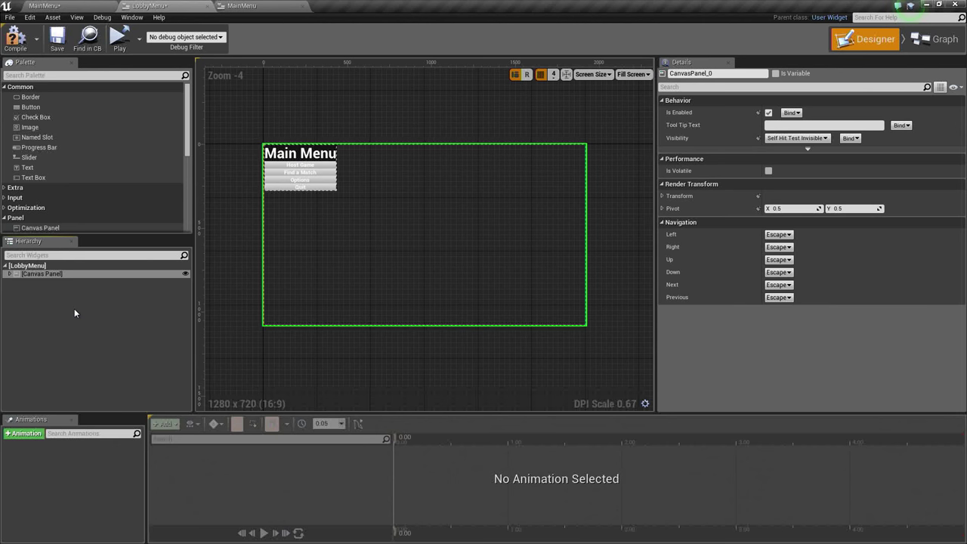
click(305, 6)
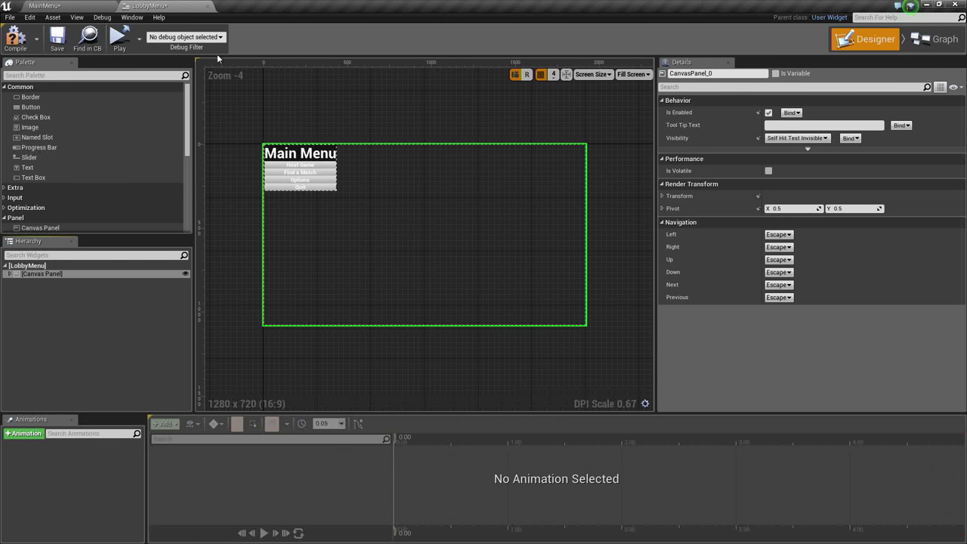
click(34, 282)
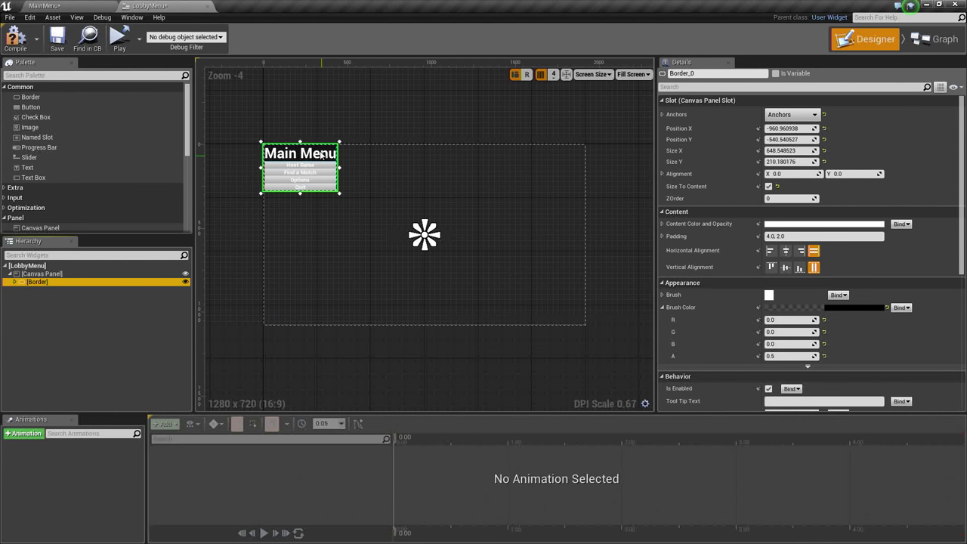
drag(316, 155, 380, 184)
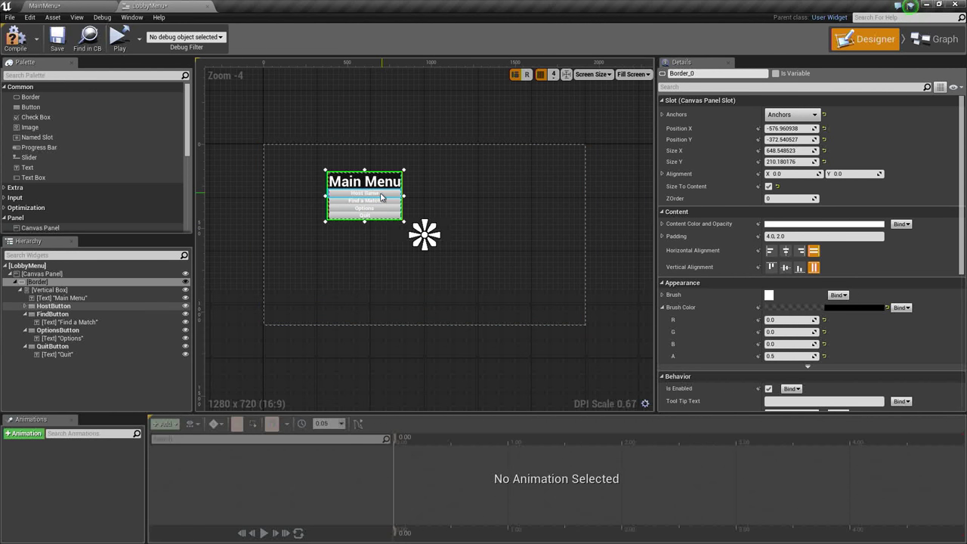
- Change the Main Menu title text to 'Server Name'
click(75, 298)
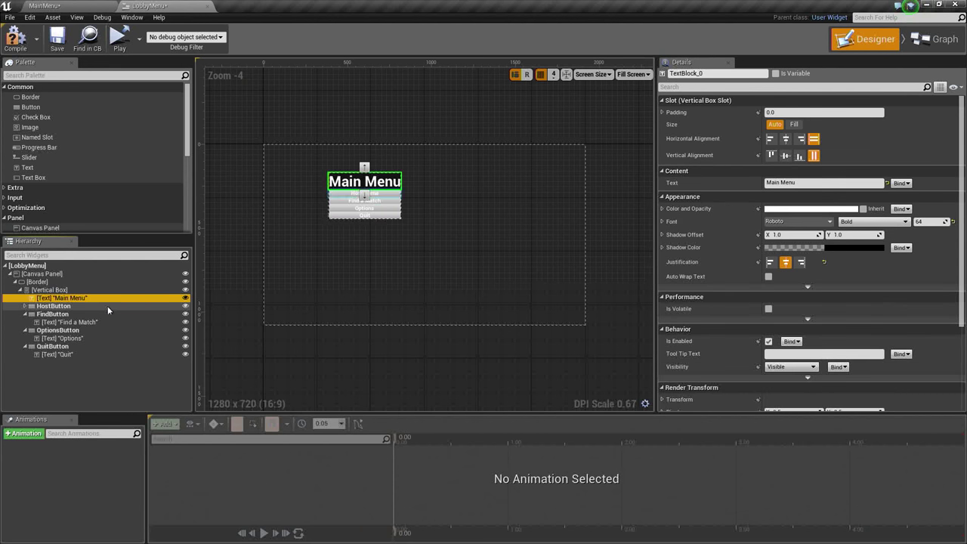
click(799, 183)
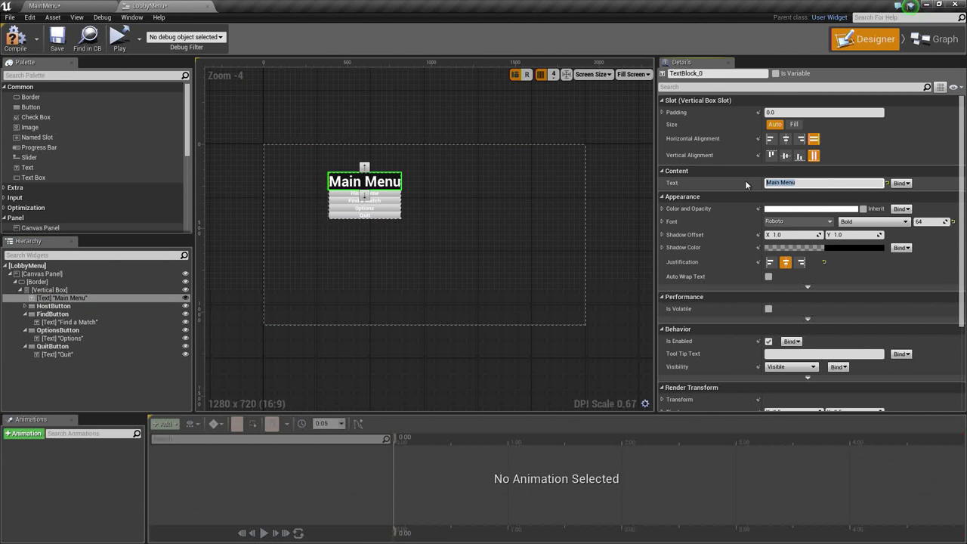
text(Server Name)
key(Return)
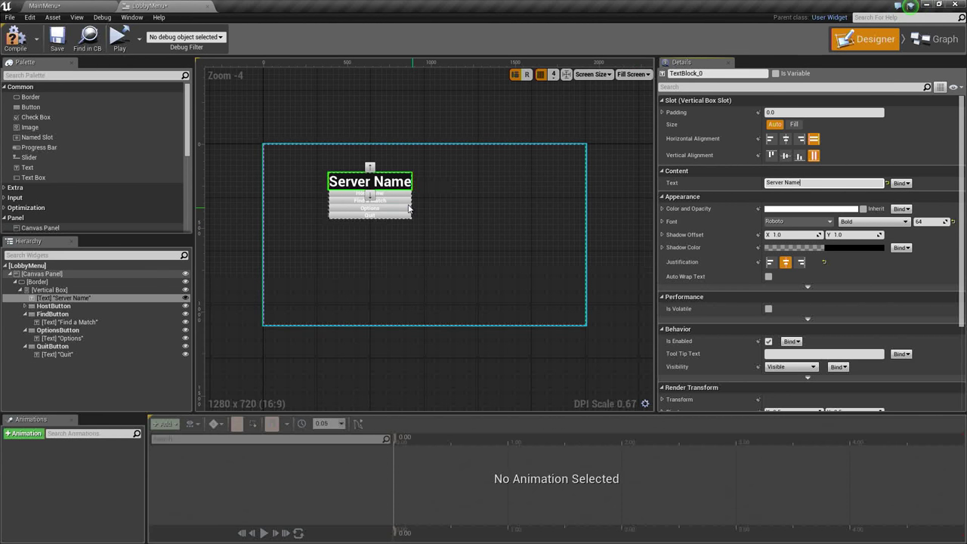
- Collapse the buttons' text children and rename HostButton to ReadyStart
click(60, 307)
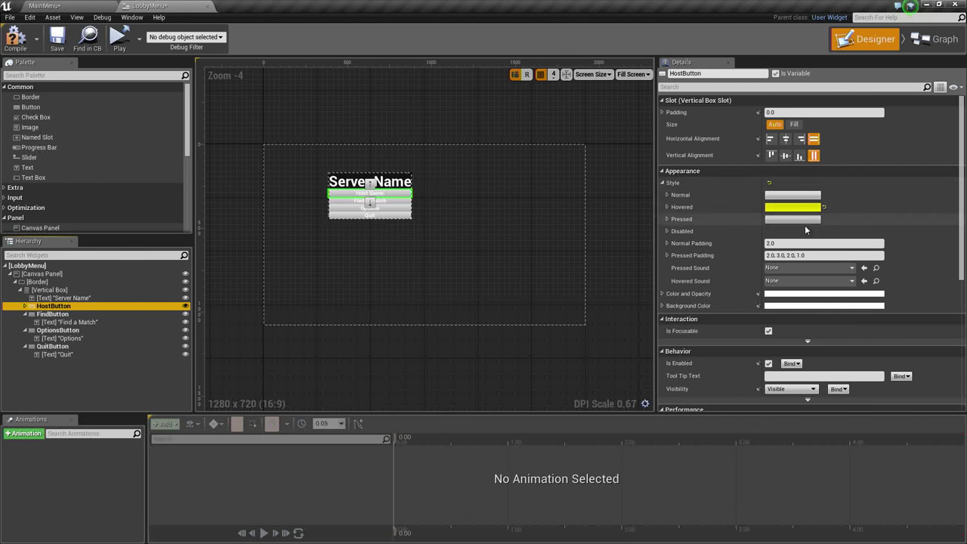
click(25, 314)
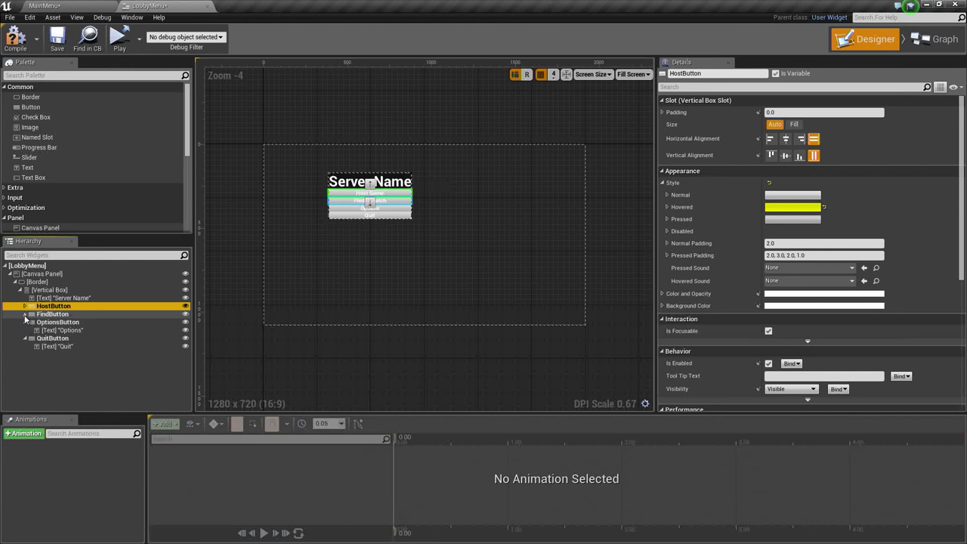
click(25, 322)
click(25, 330)
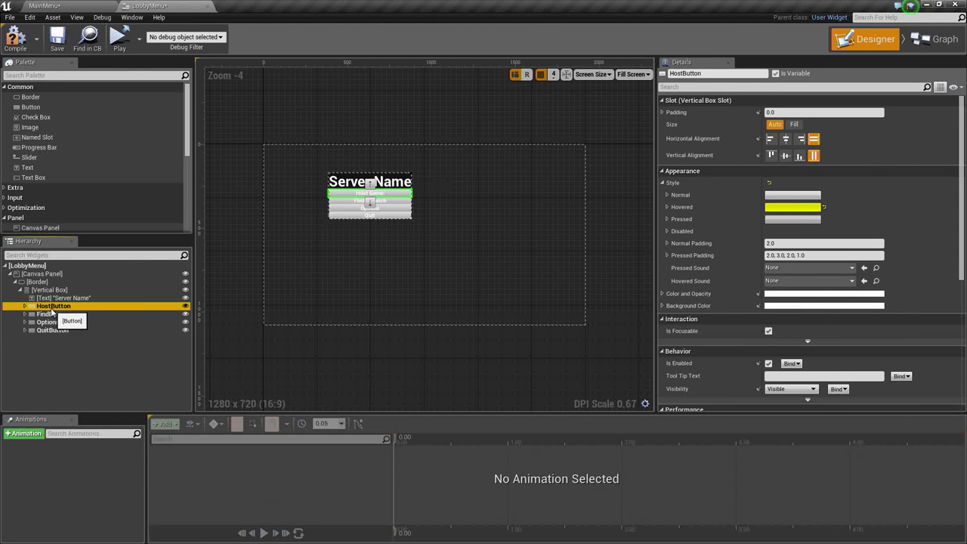
key(F2)
text(ReadyStart)
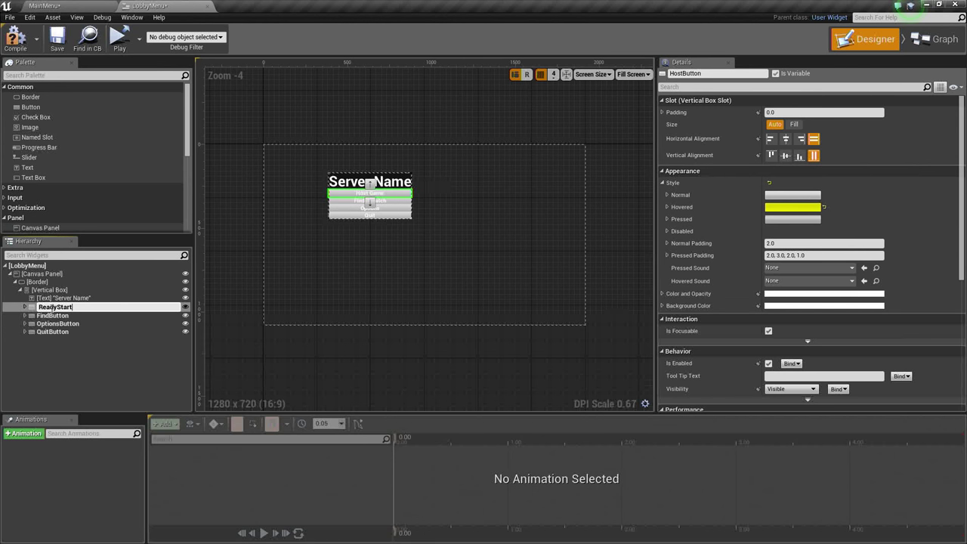
key(Return)
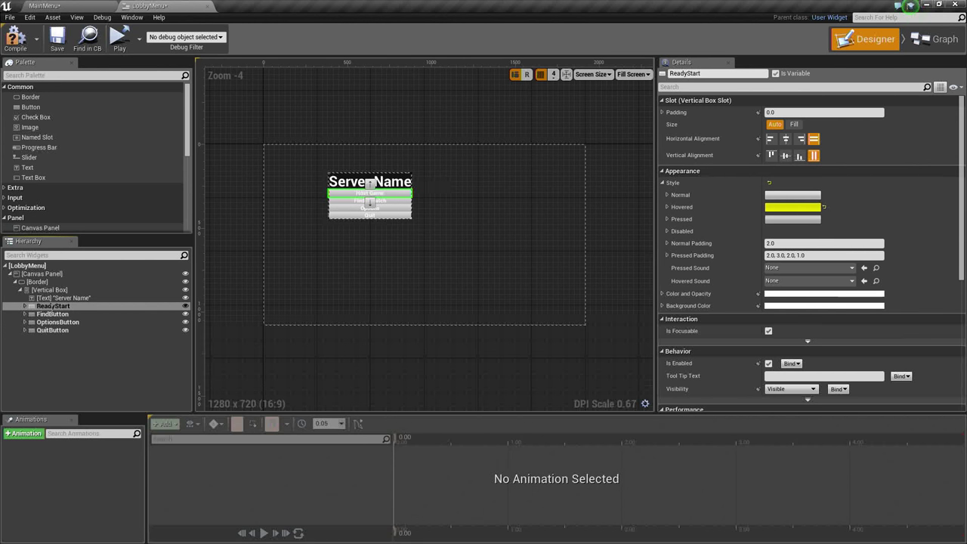
- Rename FindButton to SetGameSettings and OptionsButton to ChooseCharacter
click(61, 315)
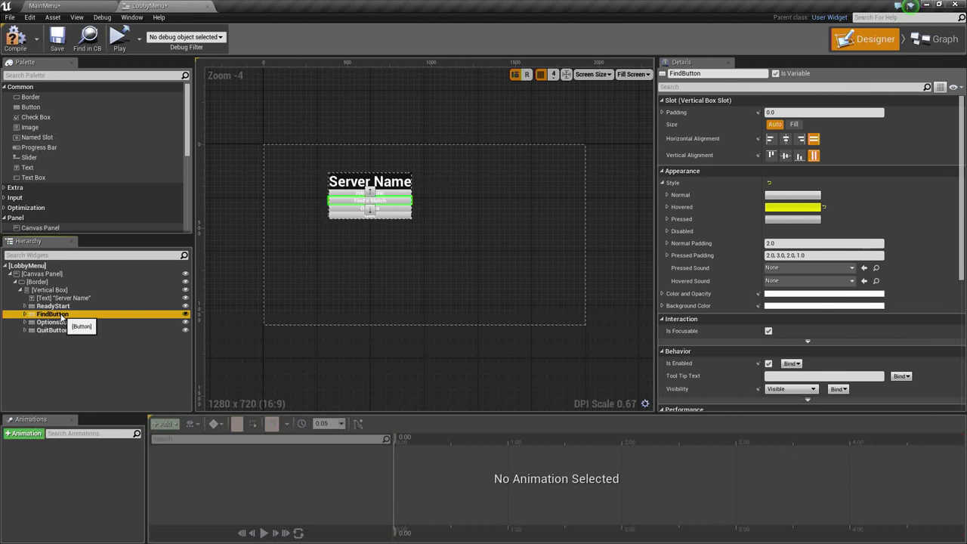
double_click(61, 315)
text(Se)
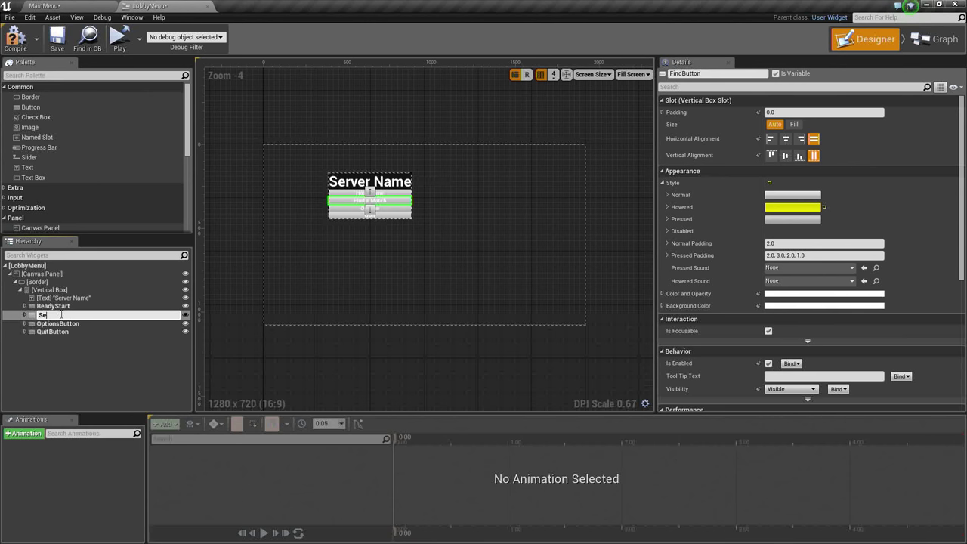
text(tGameSettings)
key(Return)
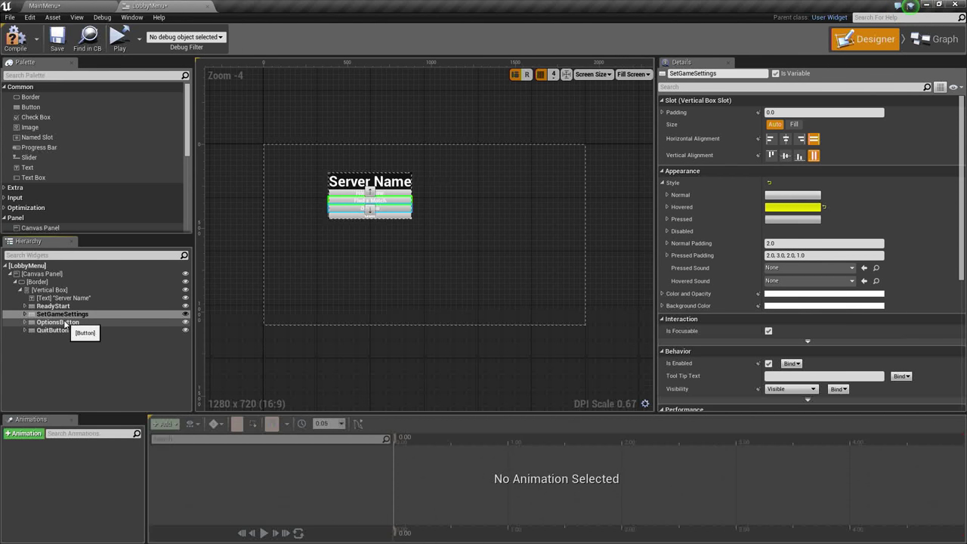
click(66, 323)
double_click(65, 322)
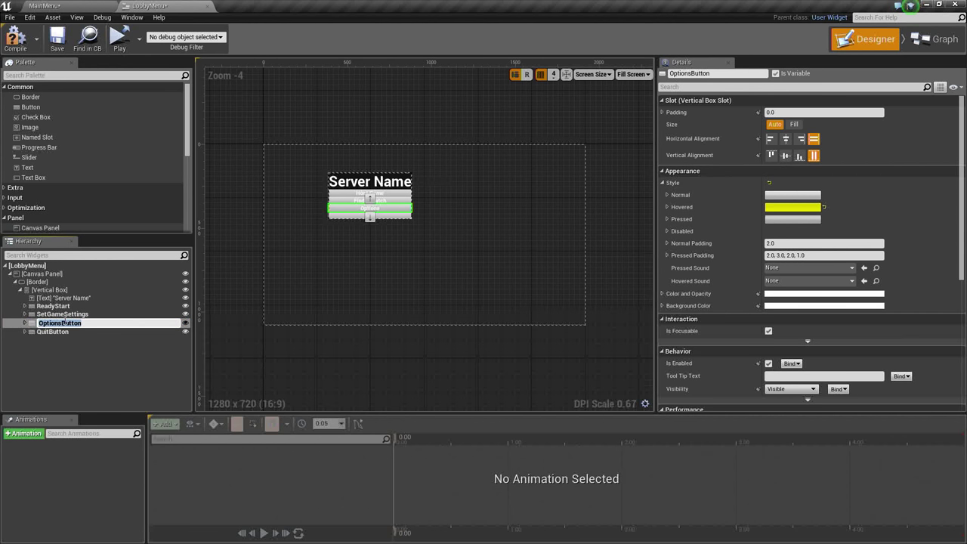
text(ChooseCharacter)
key(Return)
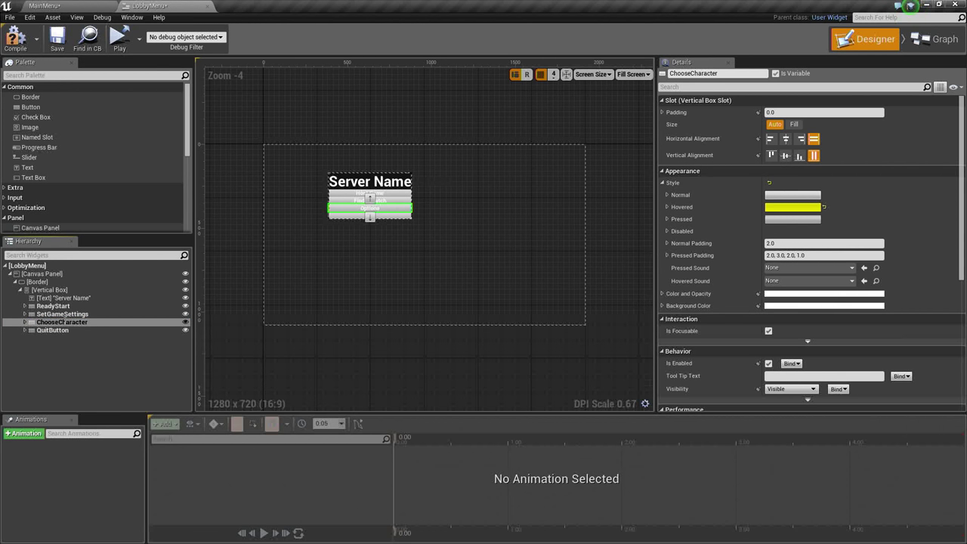
- Rename QuitButton to LeaveLobby and expand the ReadyStart button
click(68, 331)
double_click(69, 331)
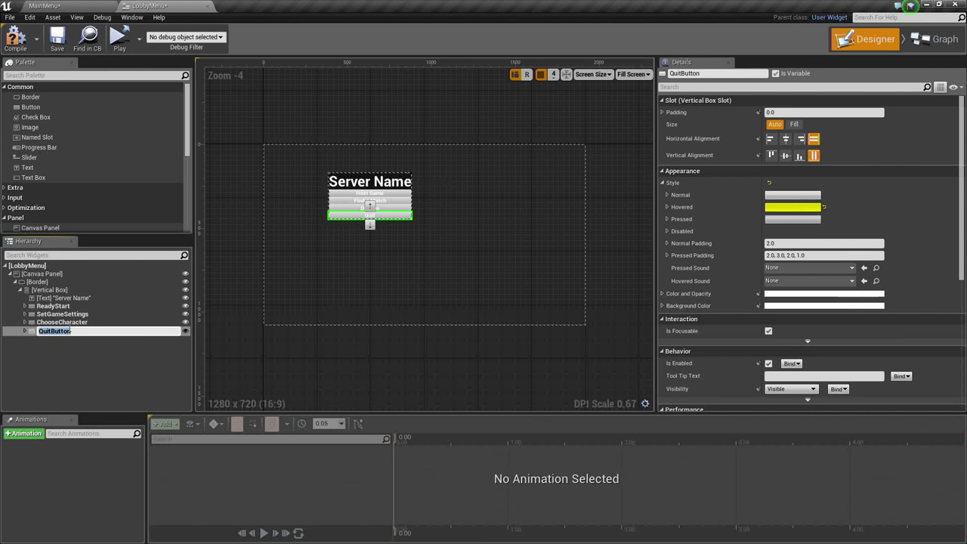
text(LEaveLo)
key(BackSpace)
key(BackSpace)
key(BackSpace)
key(BackSpace)
key(Return)
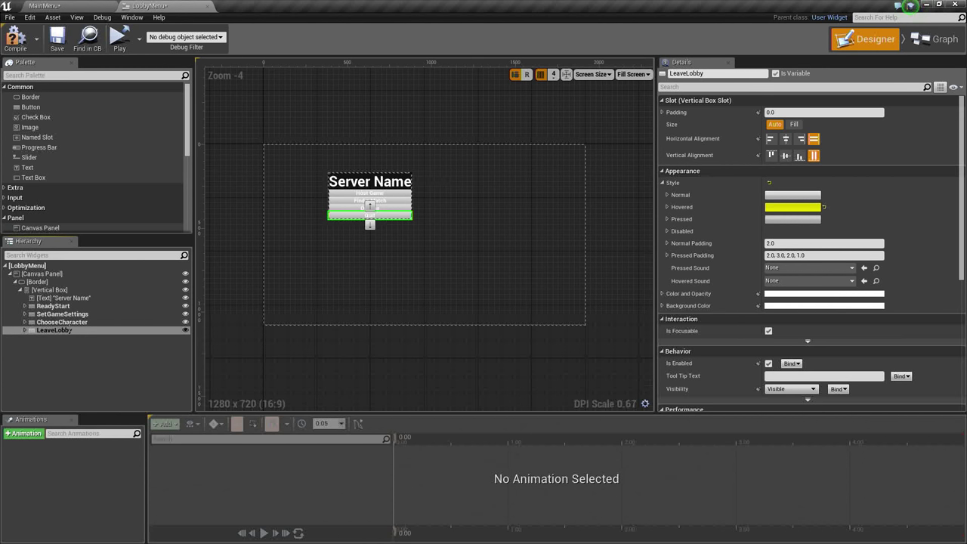
click(25, 305)
- Change the ReadyStart button's Host Game label to 'Start Session'
click(67, 313)
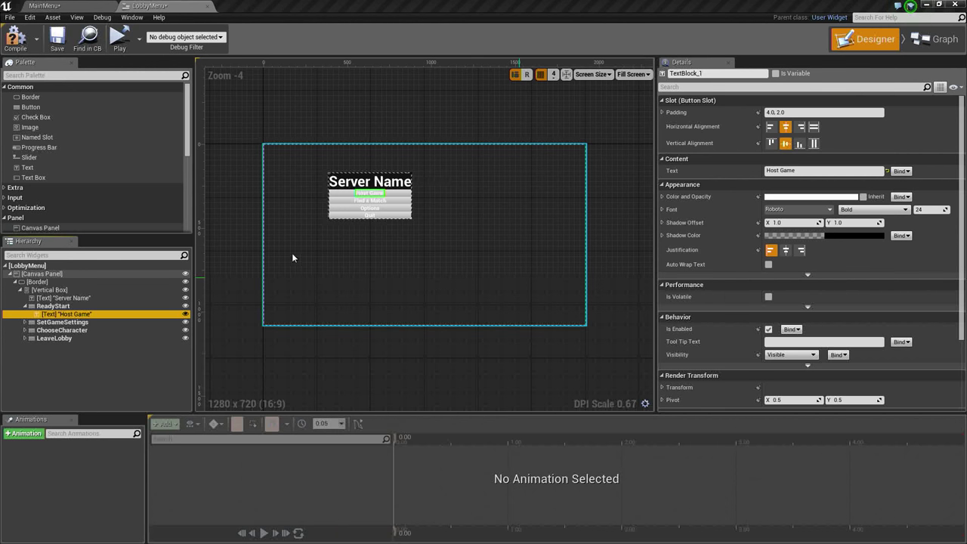
click(815, 172)
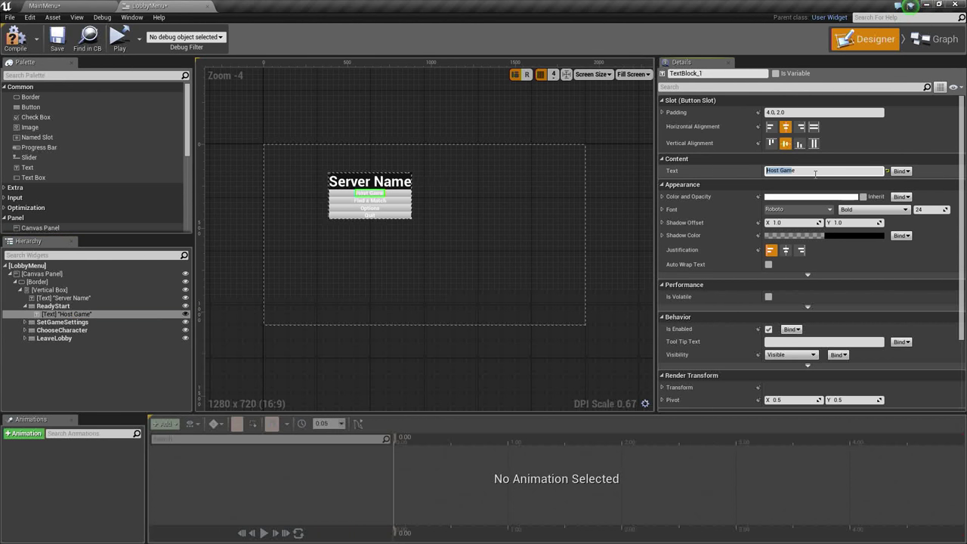
text(Start Session)
key(Return)
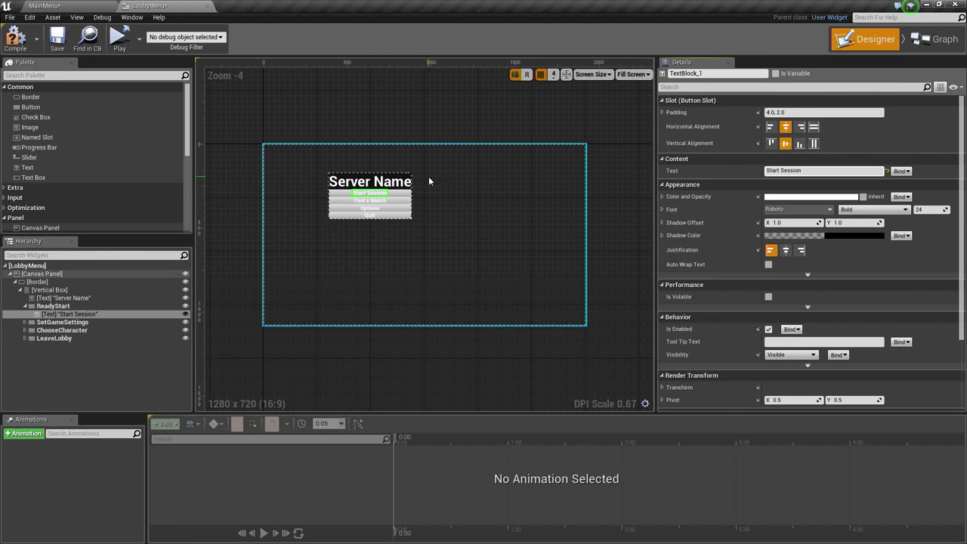
scroll(429, 179, up, 3)
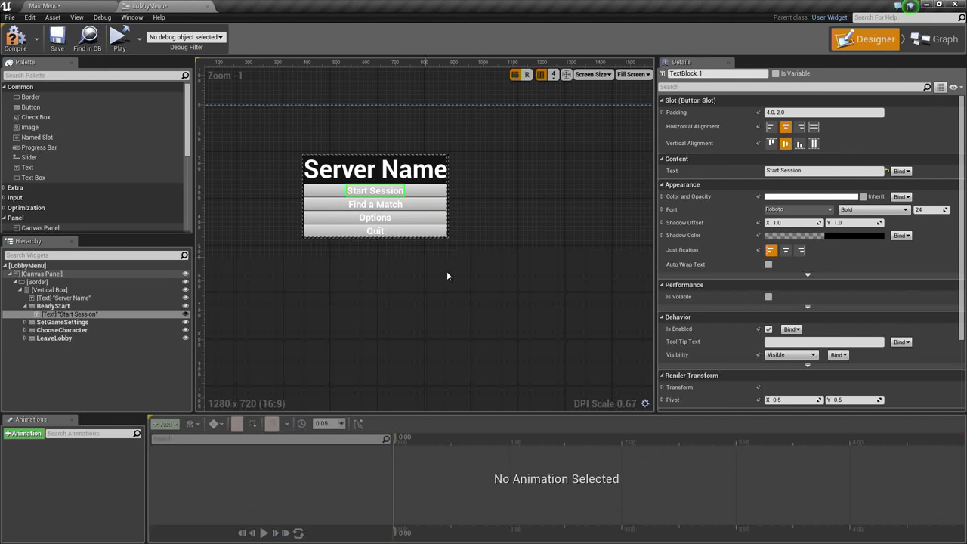
right_drag(456, 298, 446, 287)
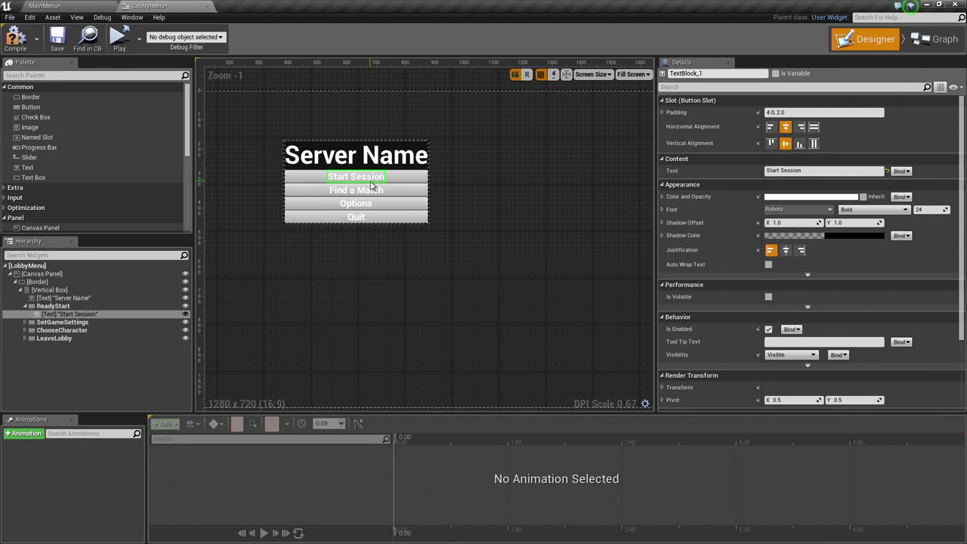
right_drag(338, 256, 344, 236)
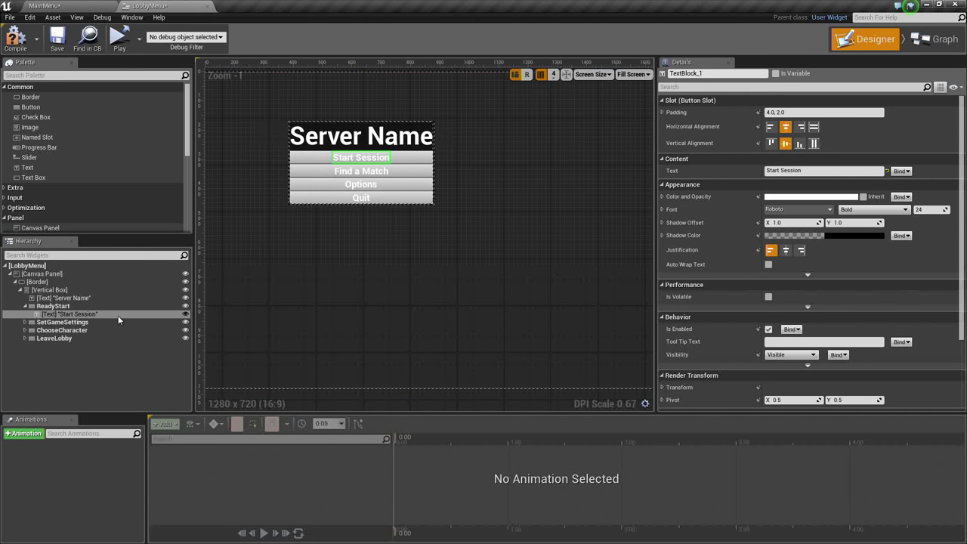
- Relabel the Find a Match text 'Game Settings' and the Options text 'Select Character'
click(25, 322)
click(70, 331)
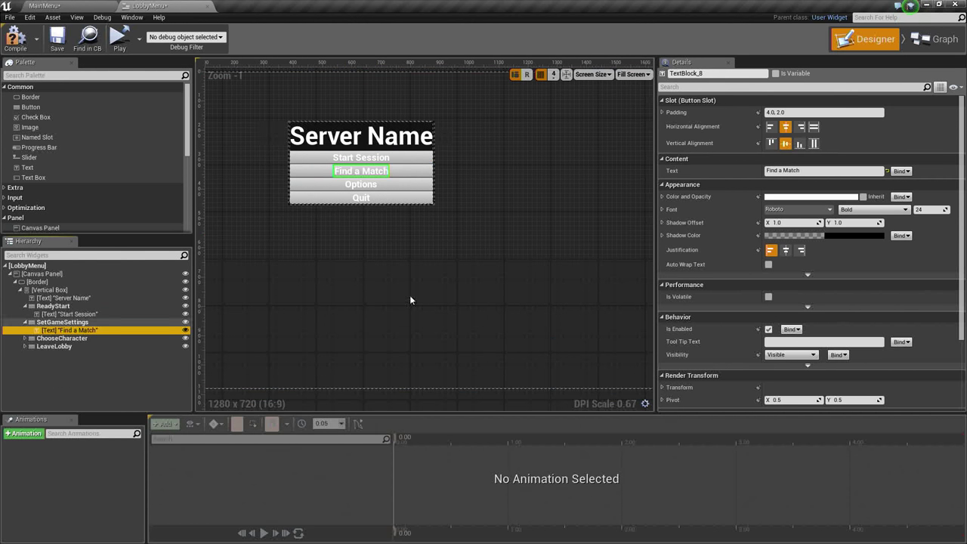
click(805, 170)
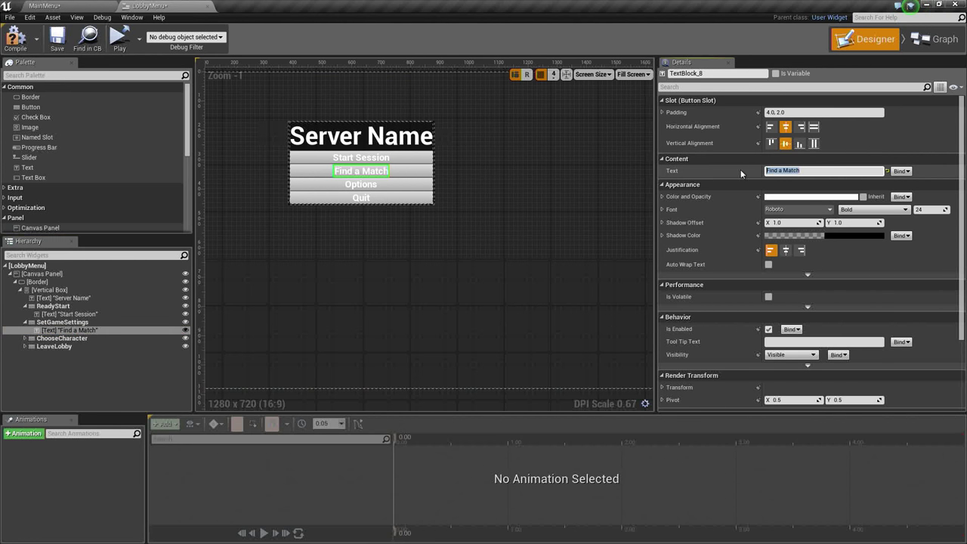
text(Game Settings)
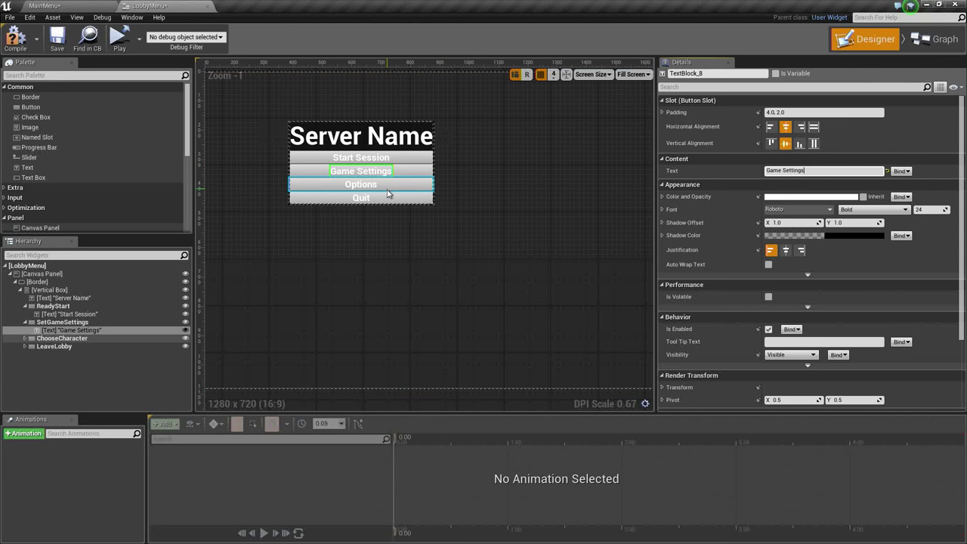
click(365, 188)
click(778, 170)
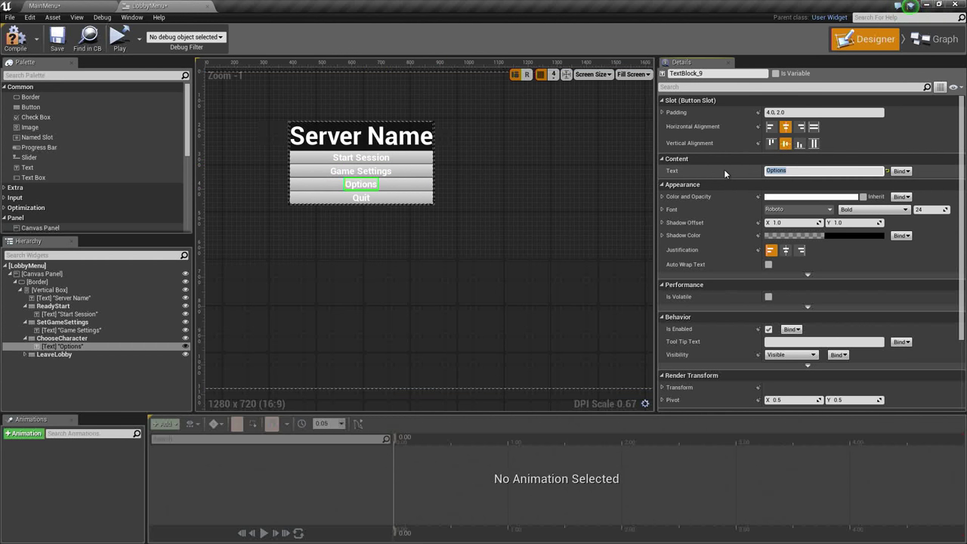
text(Select Character)
key(Return)
- Relabel the Quit button's text 'Leave Lobby'
click(361, 198)
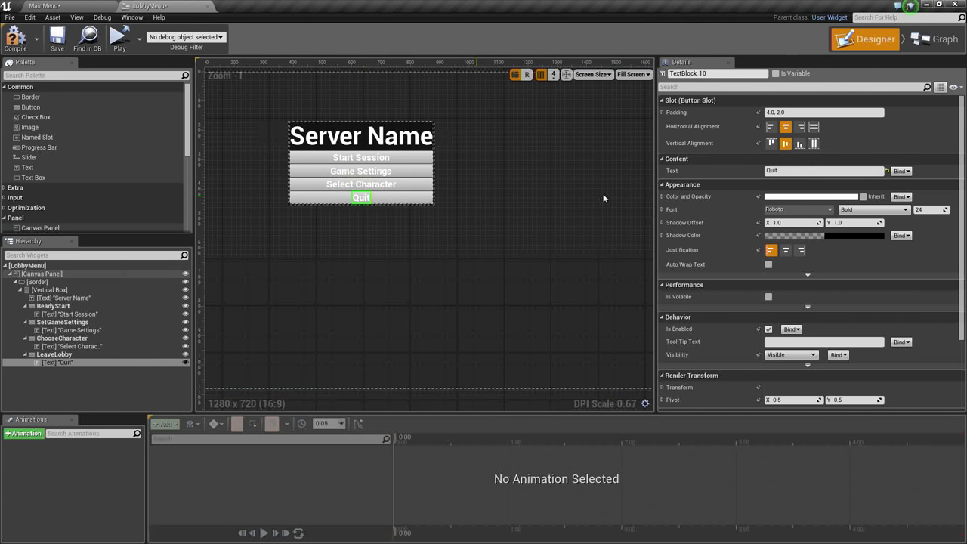
click(806, 171)
text(Le)
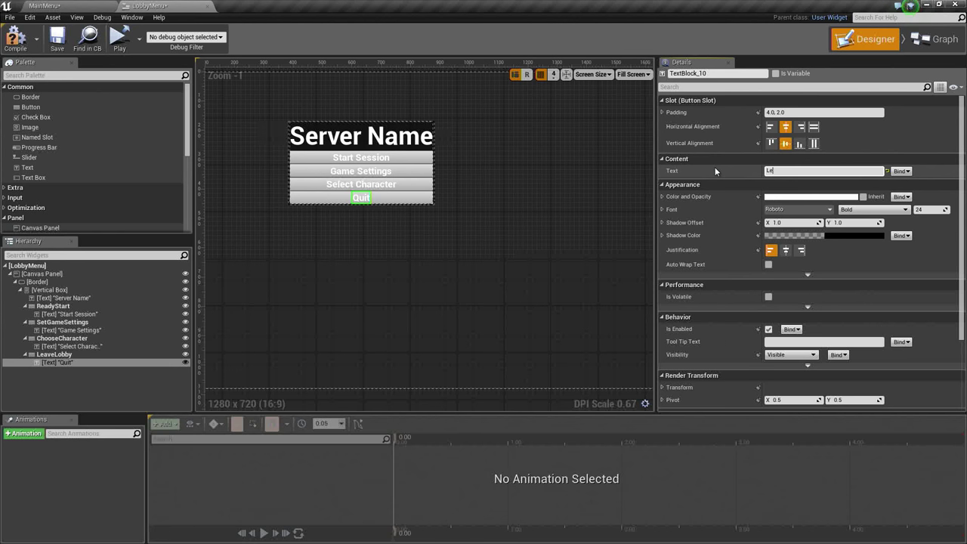
text(ave Lobby)
key(Return)
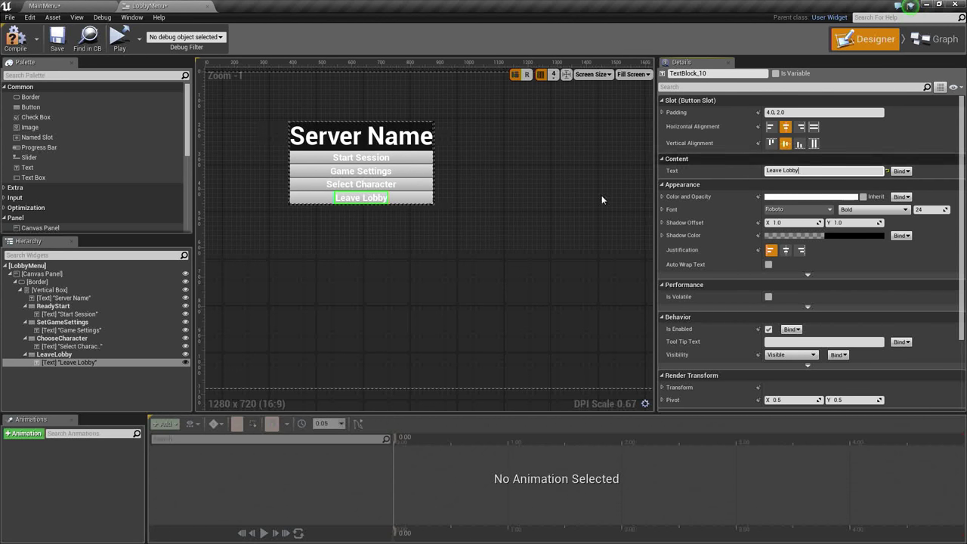
- Collapse the button entries and the Border in the Hierarchy
click(415, 171)
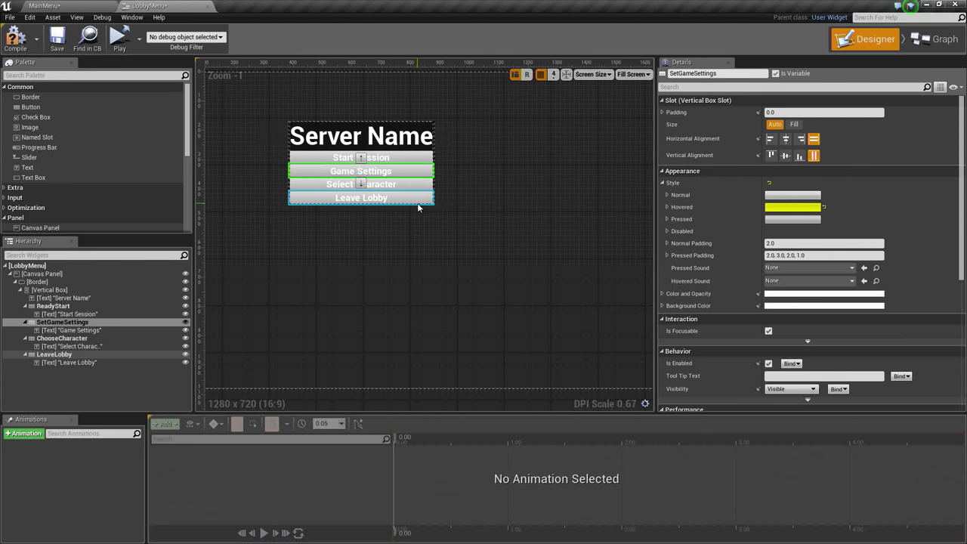
click(30, 308)
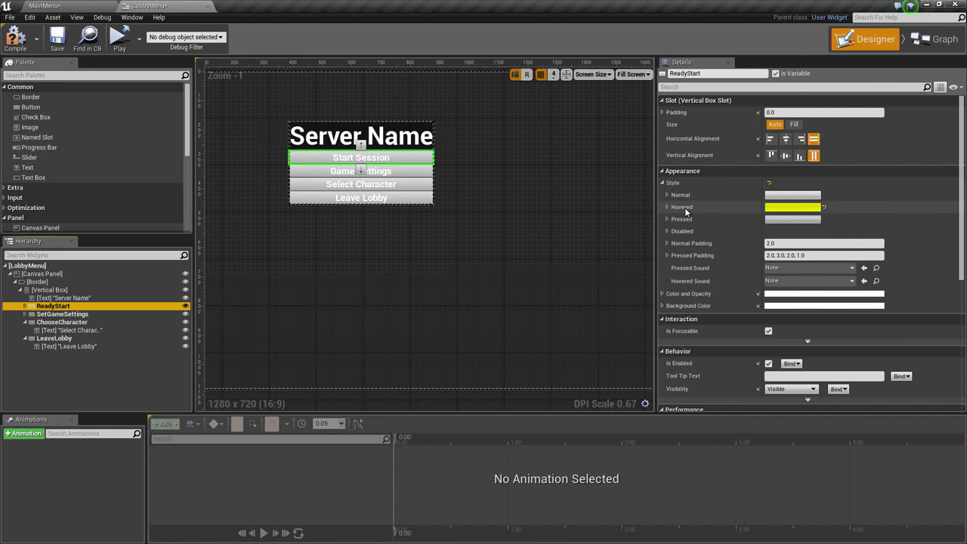
click(24, 322)
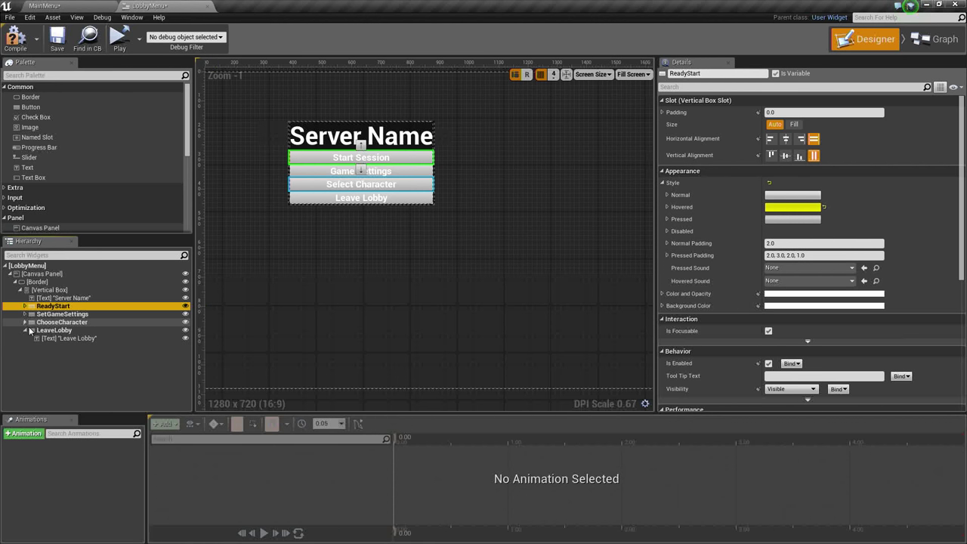
click(106, 330)
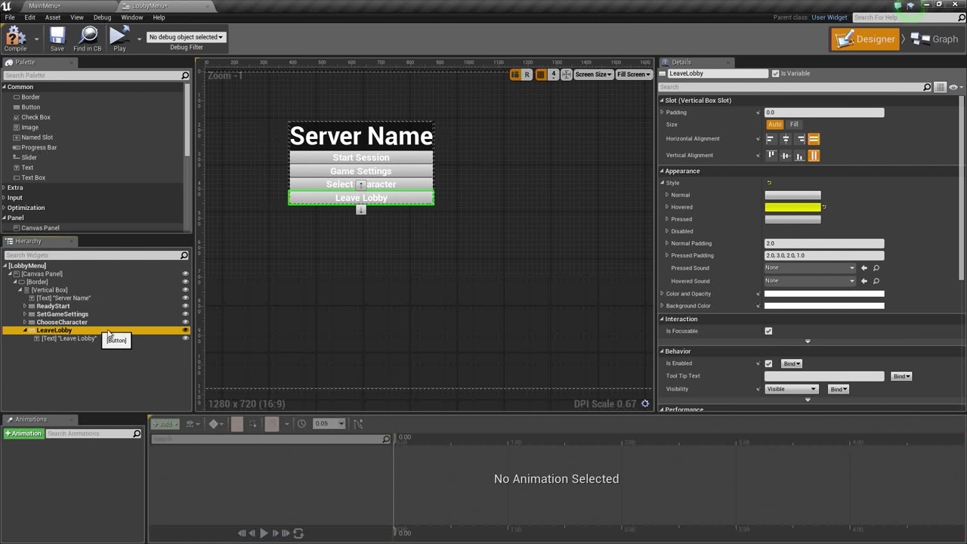
click(25, 332)
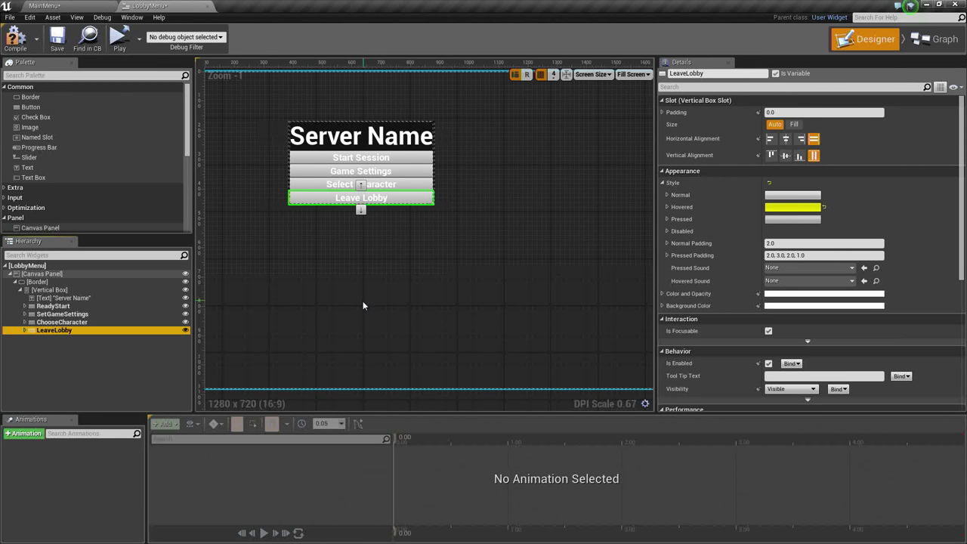
mouse_move(362, 300)
right_down()
mouse_move(379, 371)
mouse_move(356, 315)
right_up()
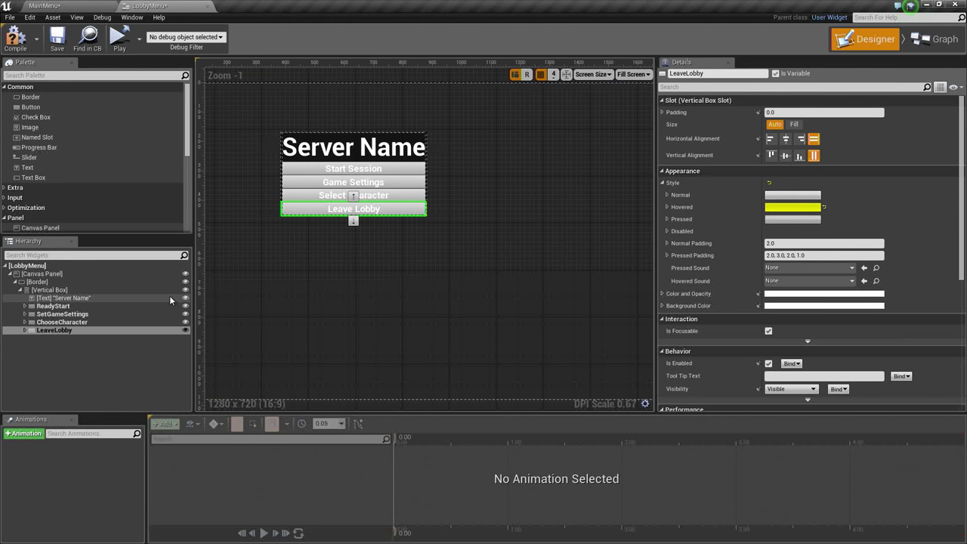
click(17, 283)
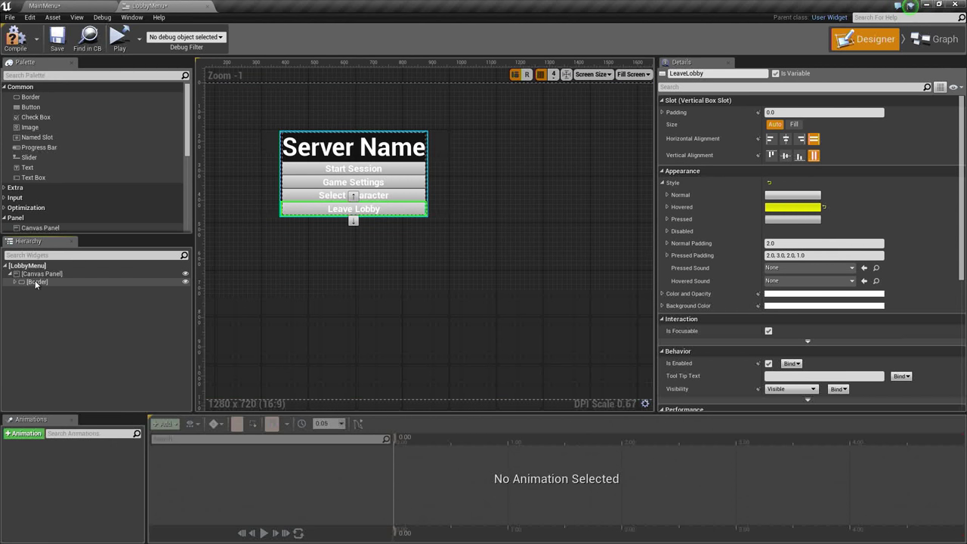
- Wrap the server menu Border inside a new Grid Panel
click(35, 283)
right_click(35, 282)
mouse_move(71, 344)
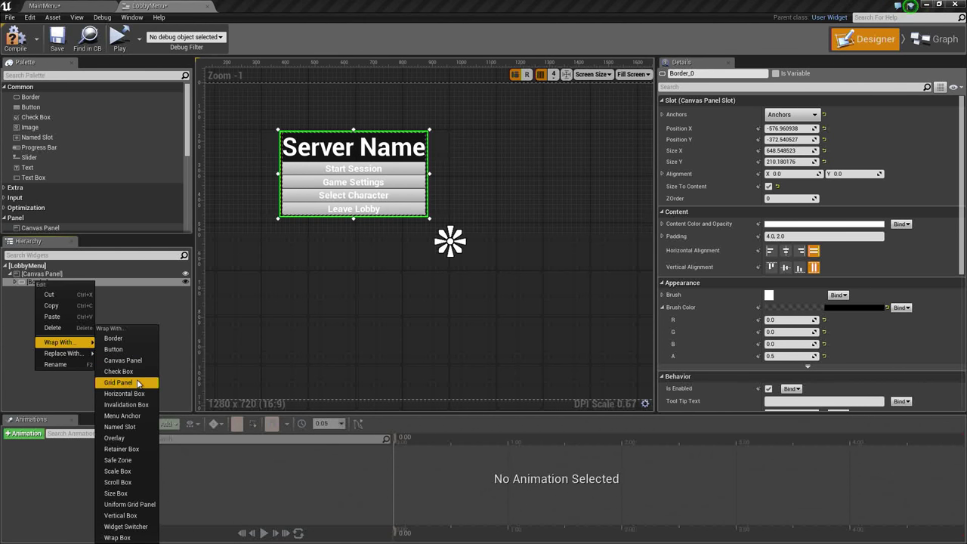
click(138, 383)
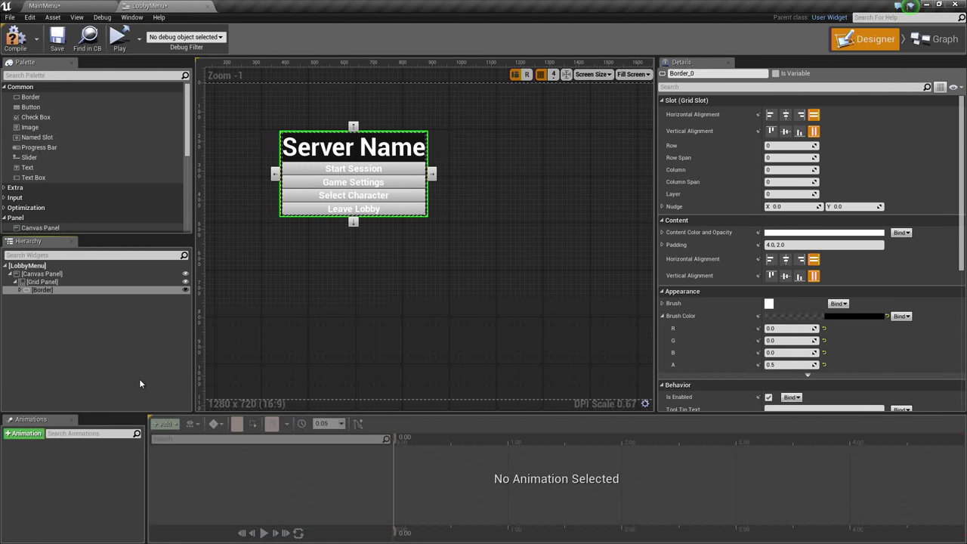
click(66, 283)
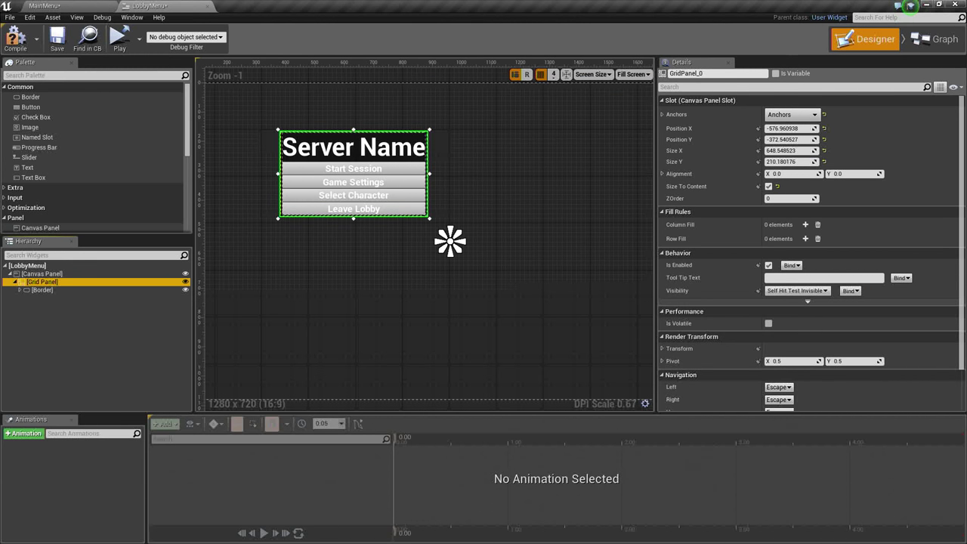
- Rename the Border to LobbySettings
click(74, 292)
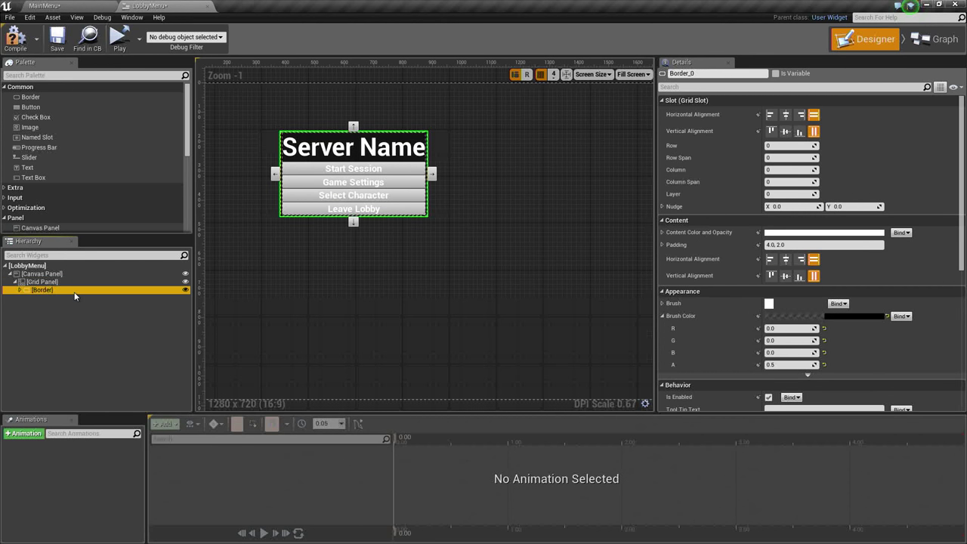
click(74, 292)
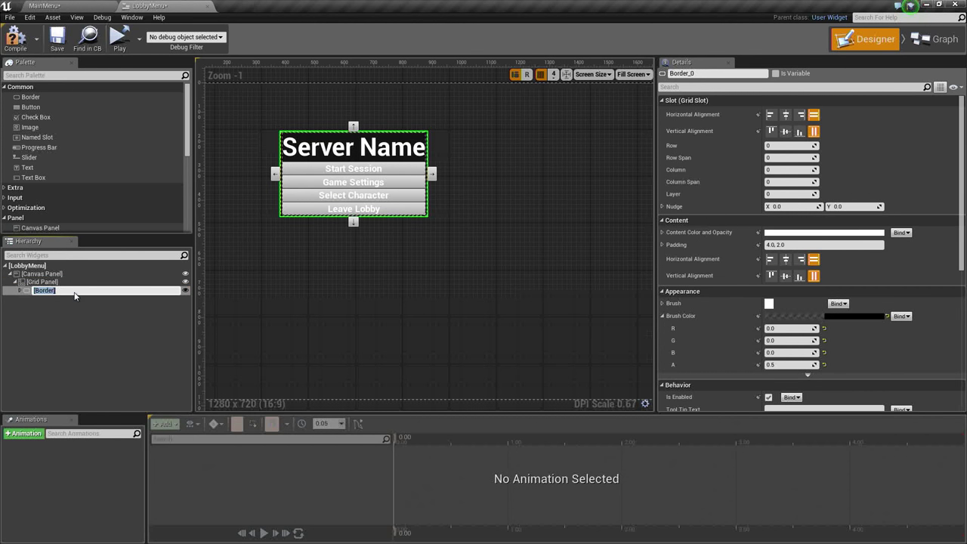
text(LobbySettings)
key(Return)
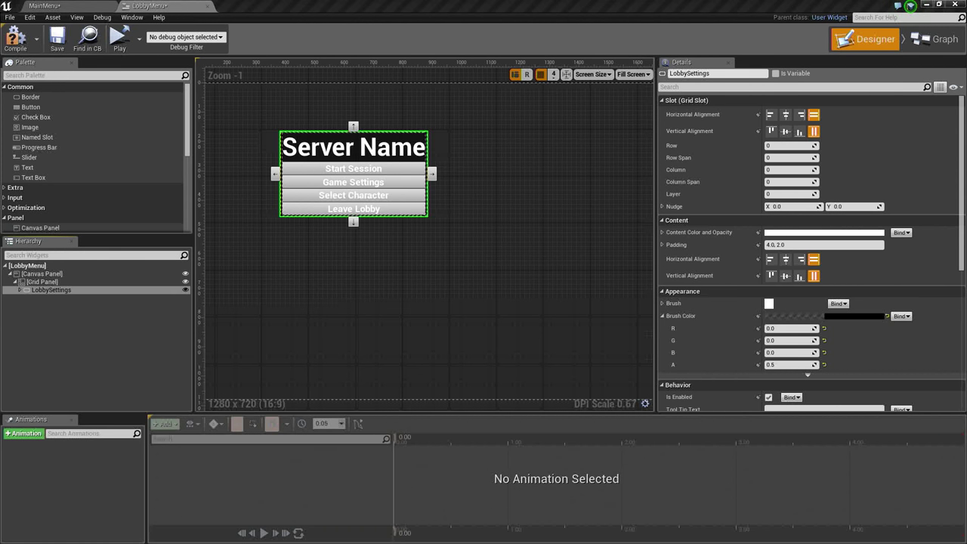
click(60, 282)
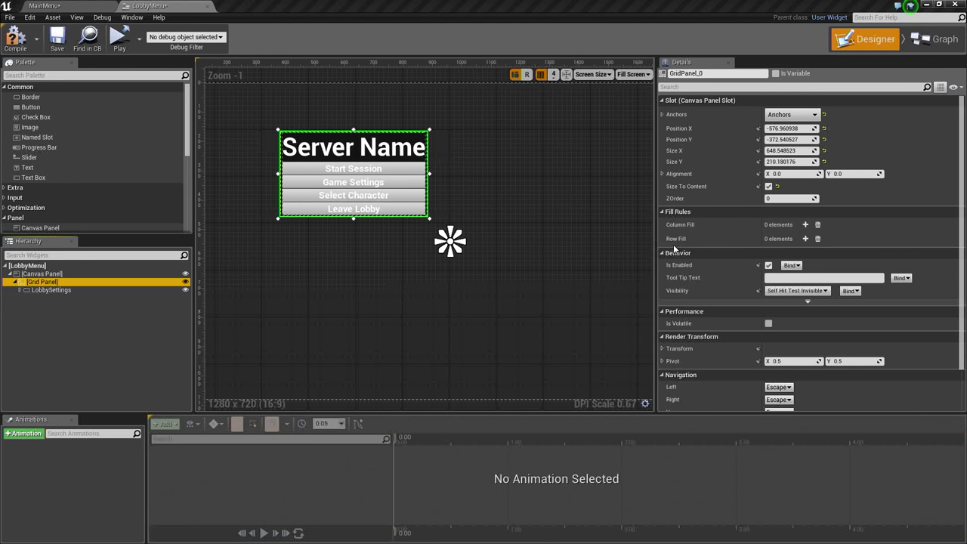
- Give the Grid Panel two column fills of 0.5/0.5 and row fills 0.0/0.5
click(805, 225)
click(806, 225)
click(805, 263)
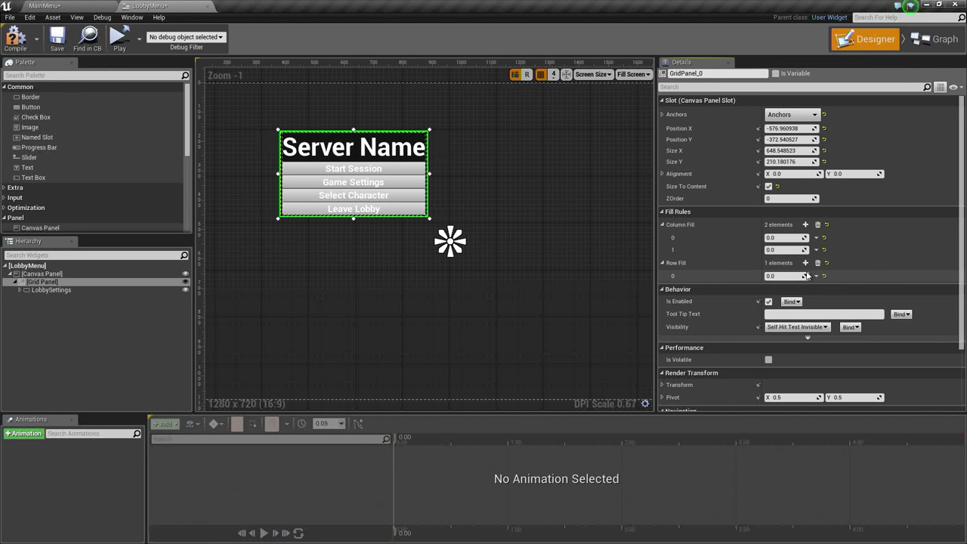
click(805, 263)
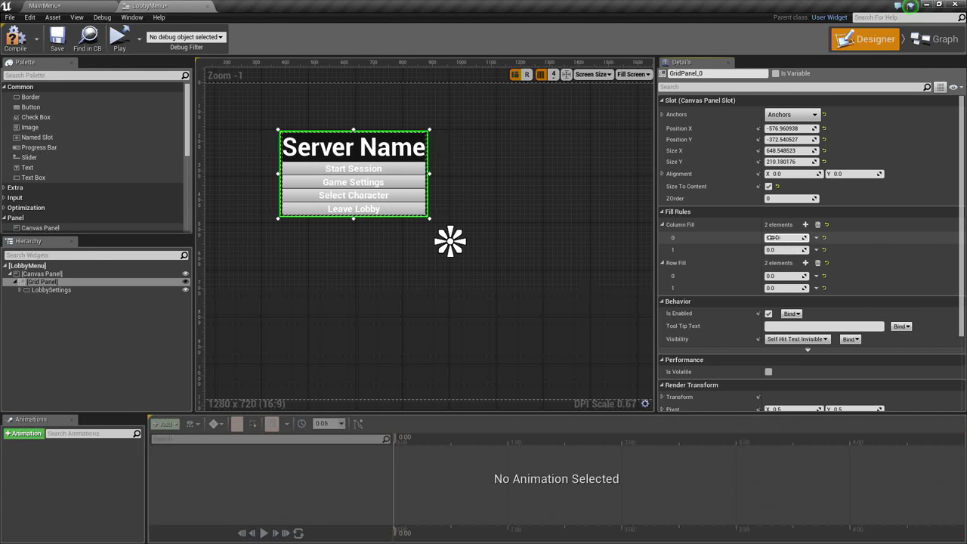
click(784, 237)
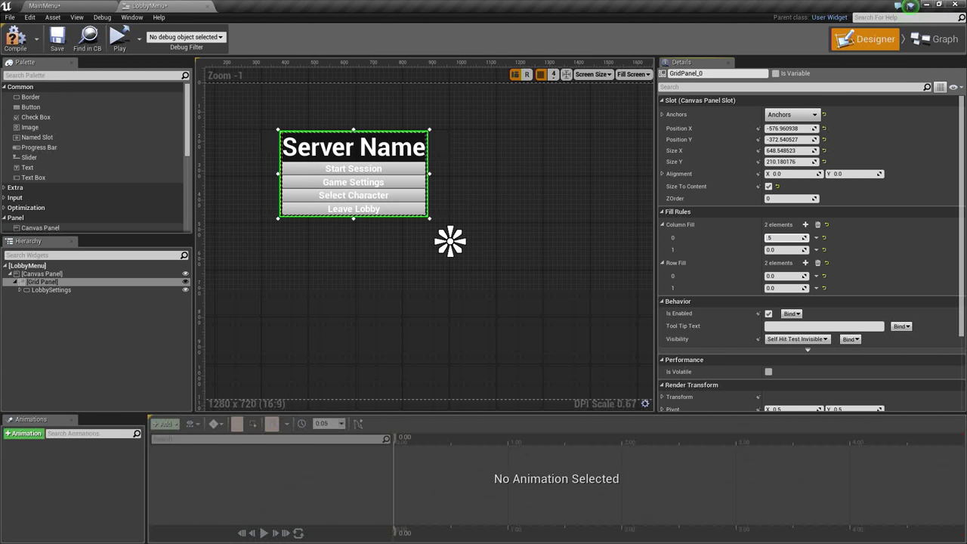
key(Tab)
text(0.5)
key(Return)
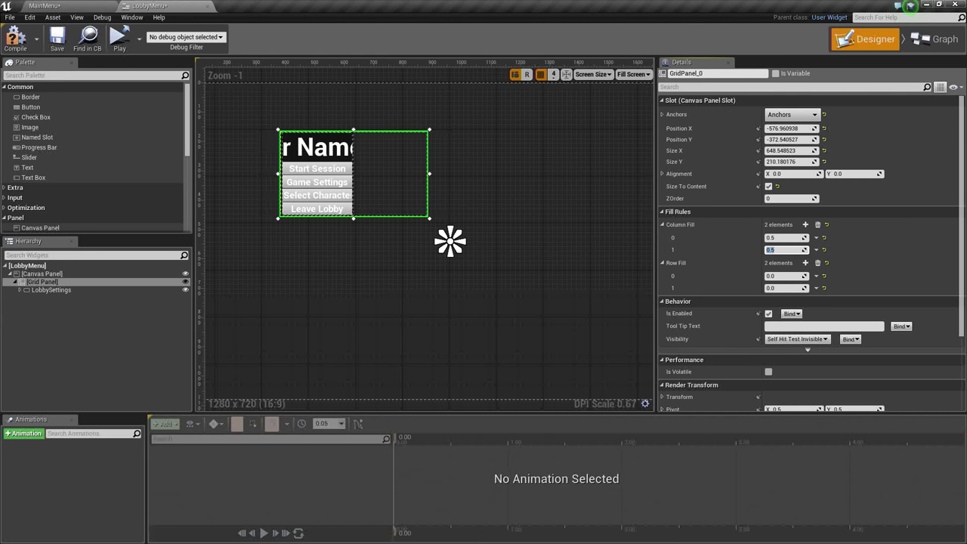
click(798, 289)
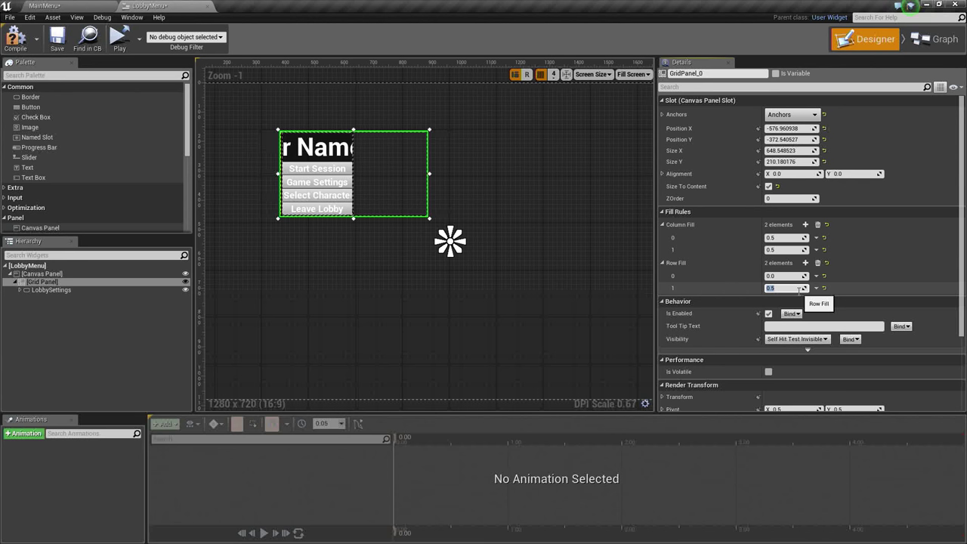
- Resize the Grid Panel to about 1227 × 478 and turn off Size To Content
click(529, 270)
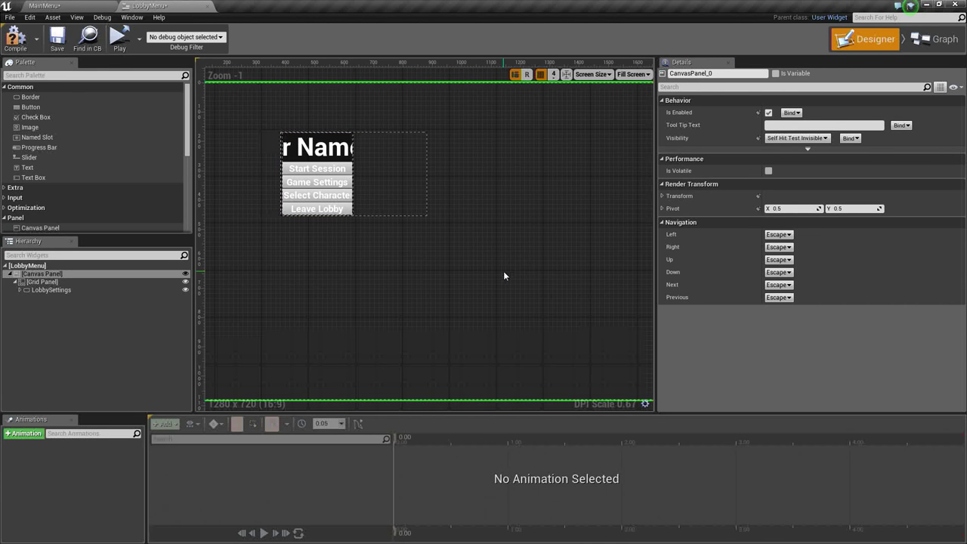
click(96, 281)
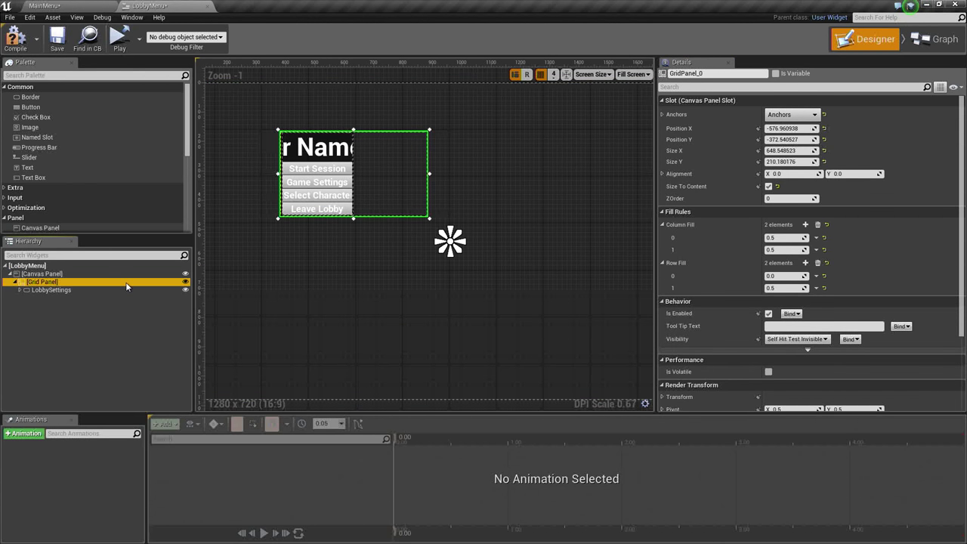
drag(429, 218, 600, 298)
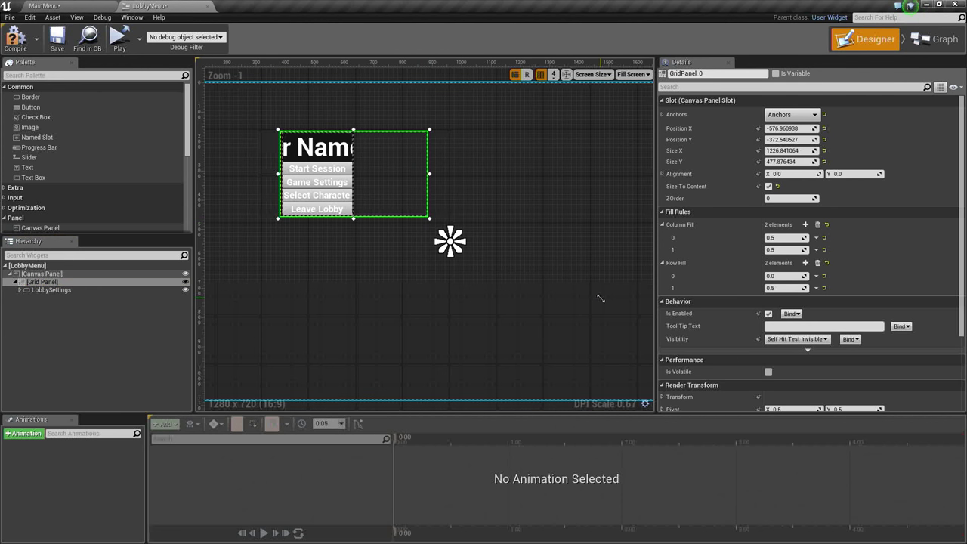
click(768, 187)
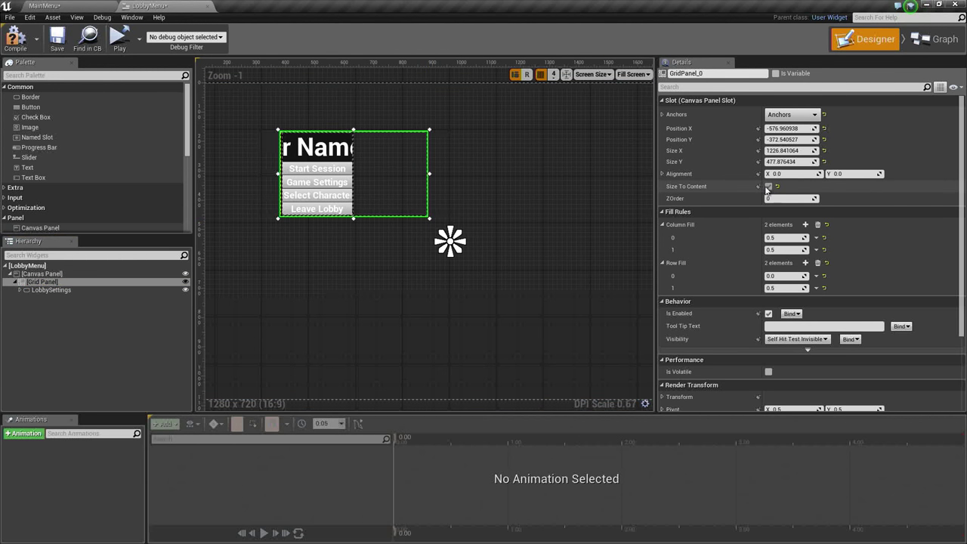
click(769, 186)
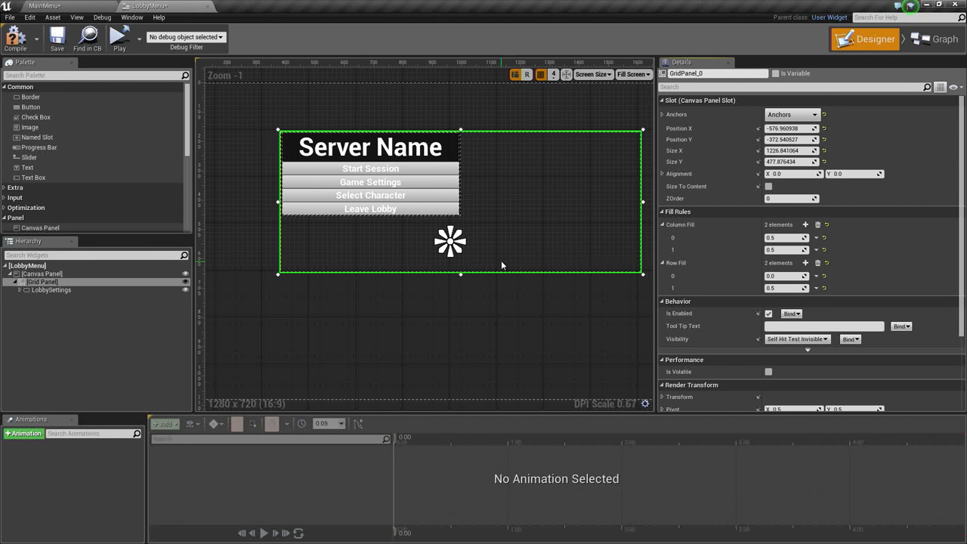
- Move the Grid Panel up-left and enlarge it to 1407 × 835
scroll(500, 290, down, 3)
right_drag(500, 289, 464, 258)
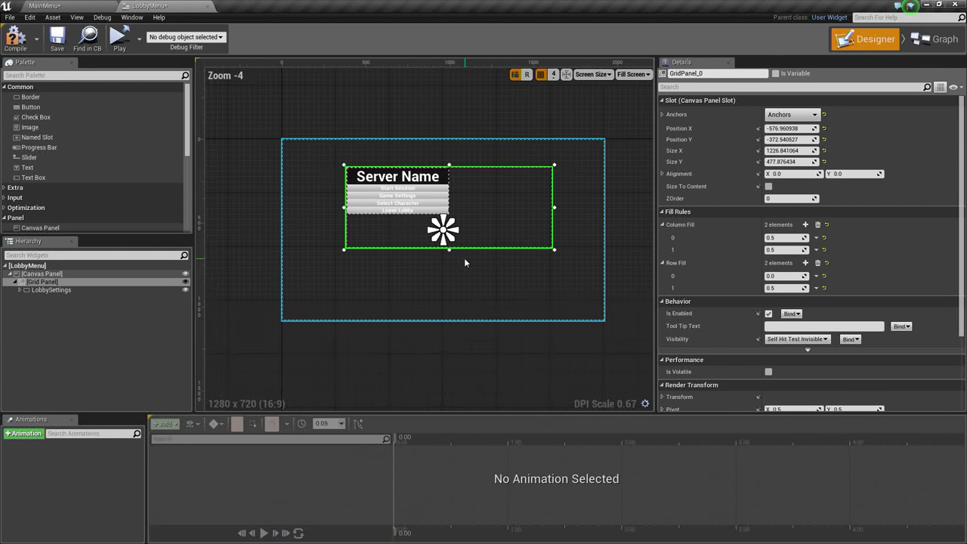
drag(493, 217, 471, 211)
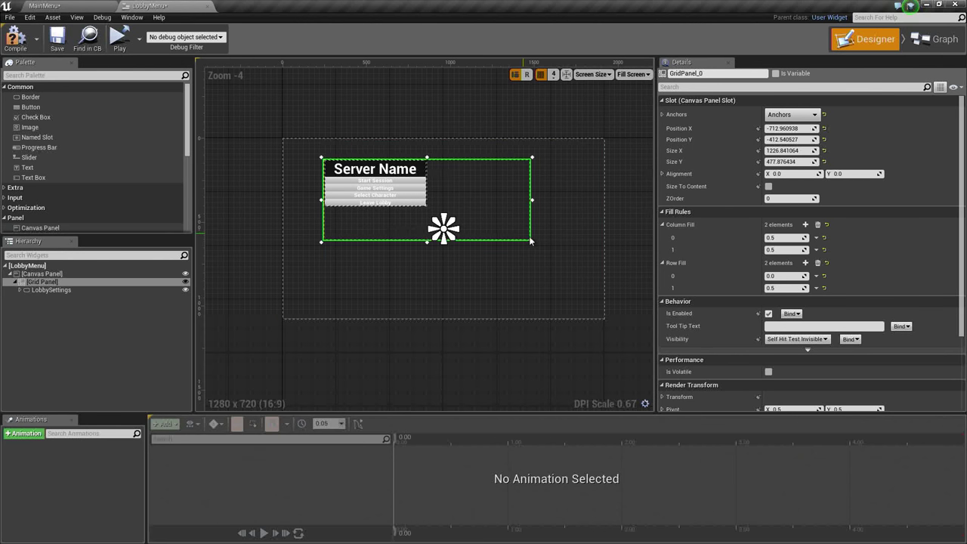
drag(531, 241, 561, 301)
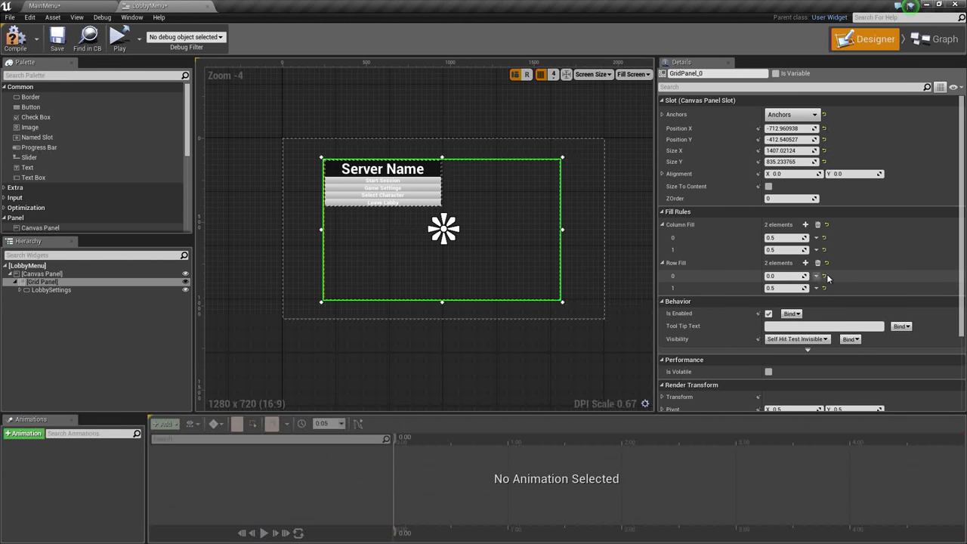
- Expand LobbySettings and select its Vertical Box
click(61, 290)
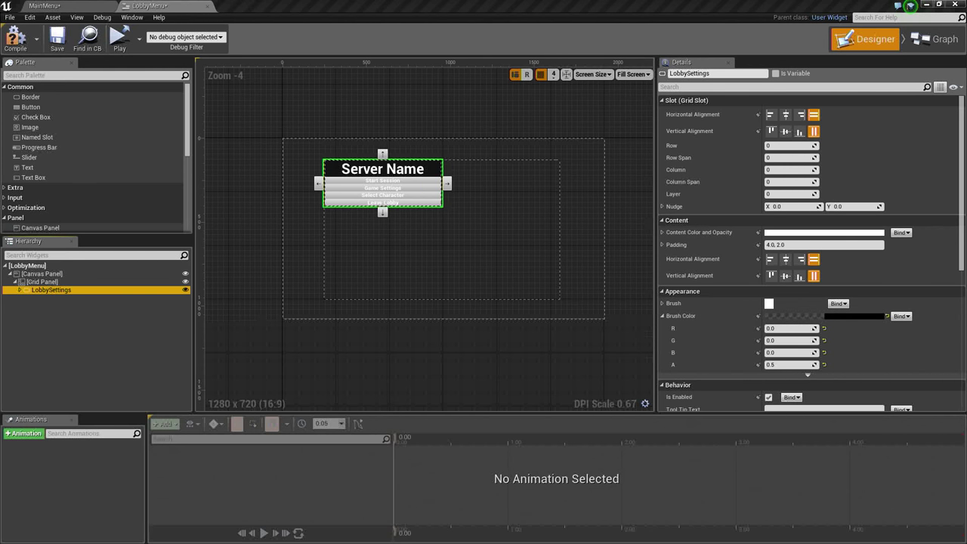
click(31, 298)
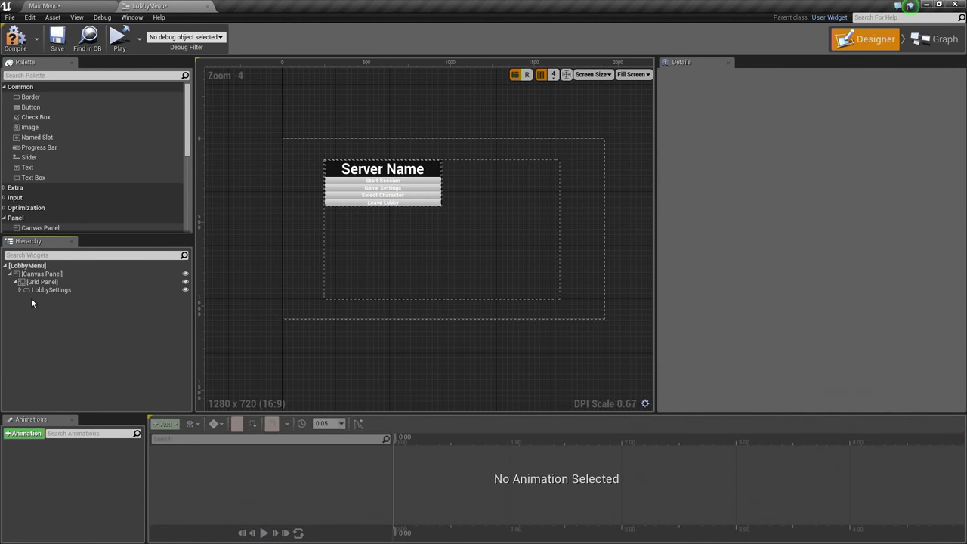
click(21, 290)
click(60, 298)
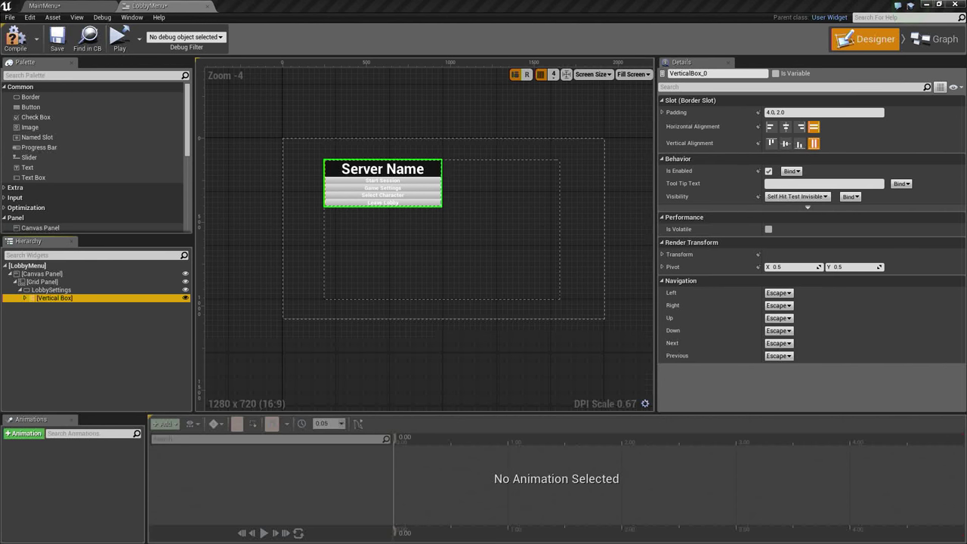
- Add a Horizontal Box directly below the Server Name text
click(25, 297)
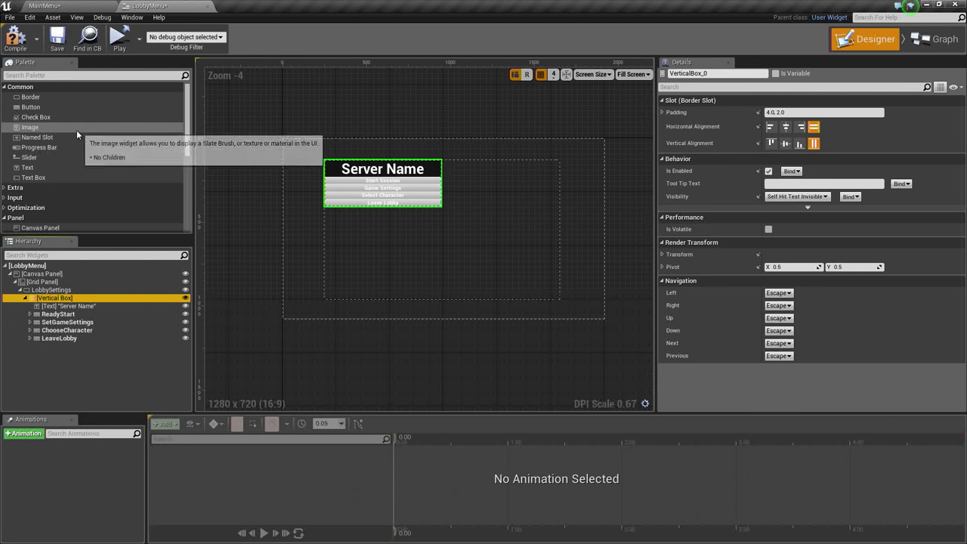
scroll(72, 148, down, 5)
click(47, 121)
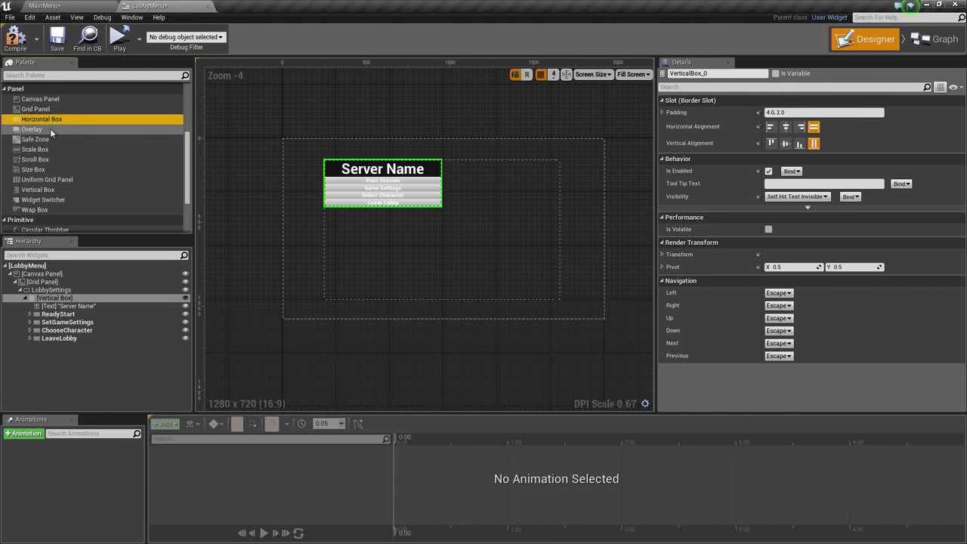
drag(49, 119, 90, 310)
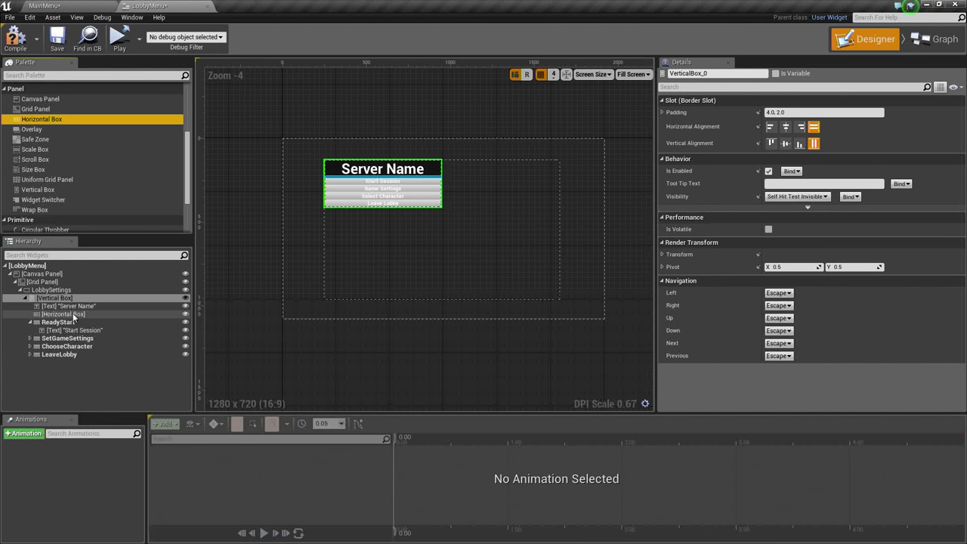
click(30, 322)
click(29, 323)
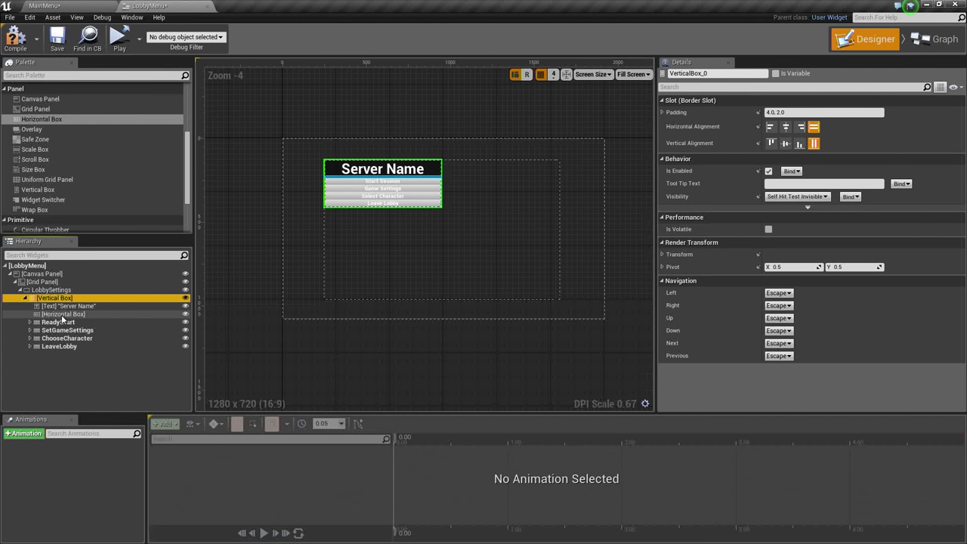
click(61, 315)
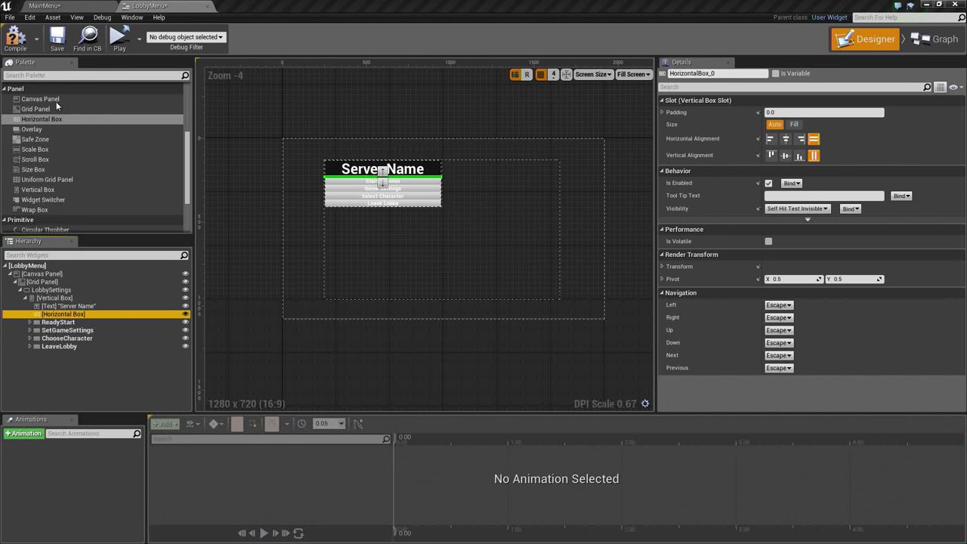
- Place an Image widget inside the new Horizontal Box
click(53, 160)
scroll(62, 167, up, 5)
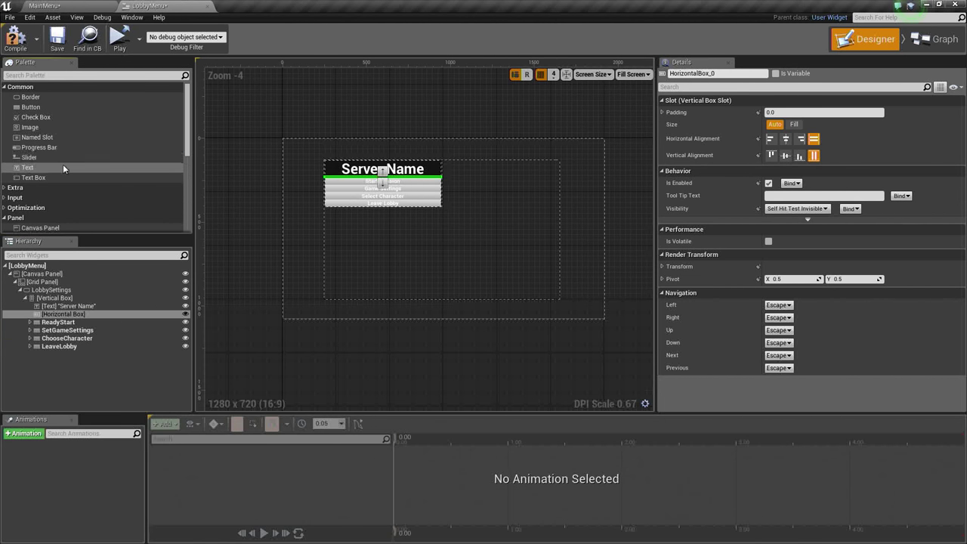
click(38, 127)
drag(38, 127, 67, 311)
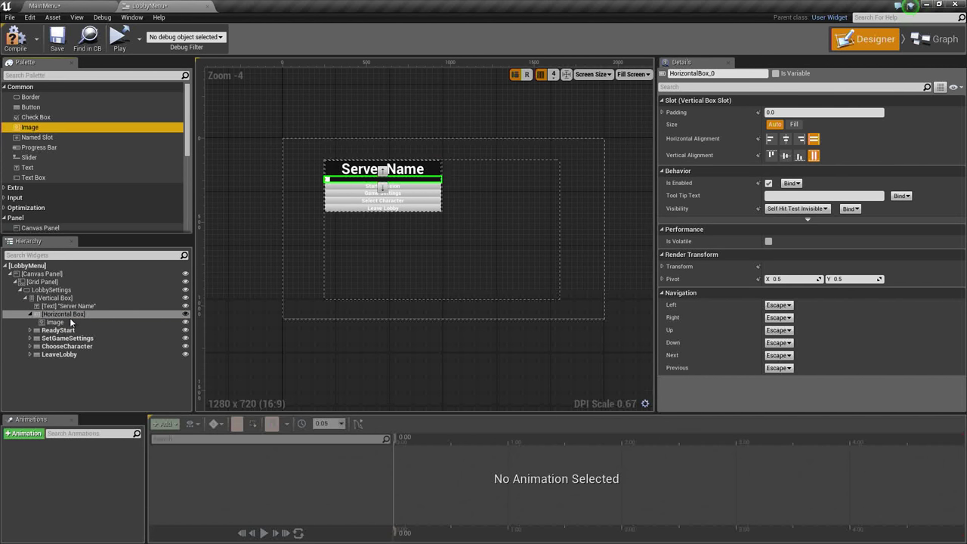
click(93, 322)
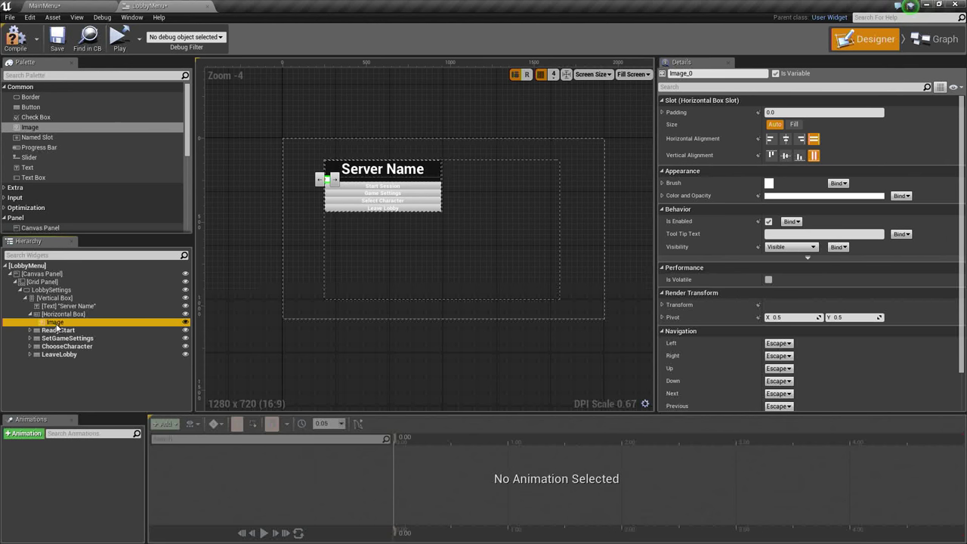
- Wrap the image in a Size Box with width and height overrides of 300
right_click(59, 324)
mouse_move(83, 385)
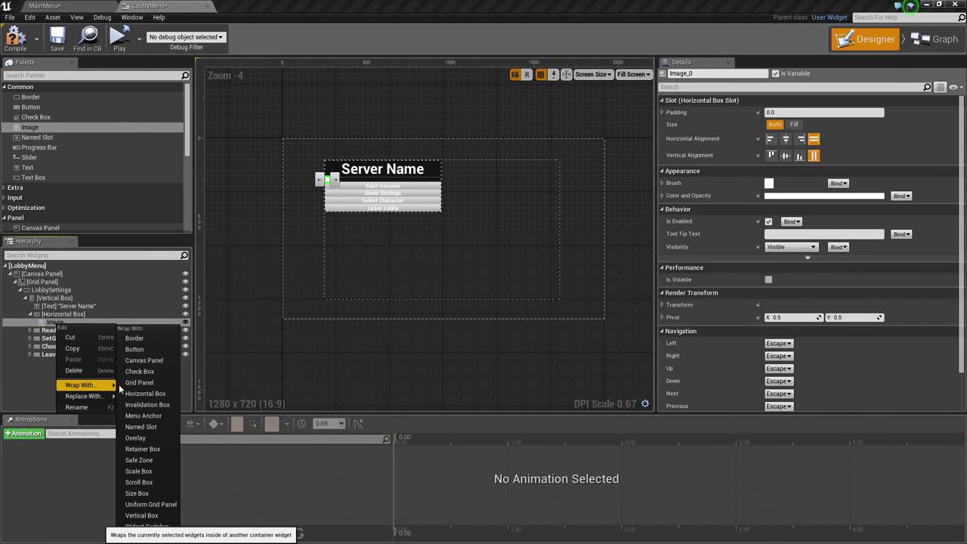
click(151, 494)
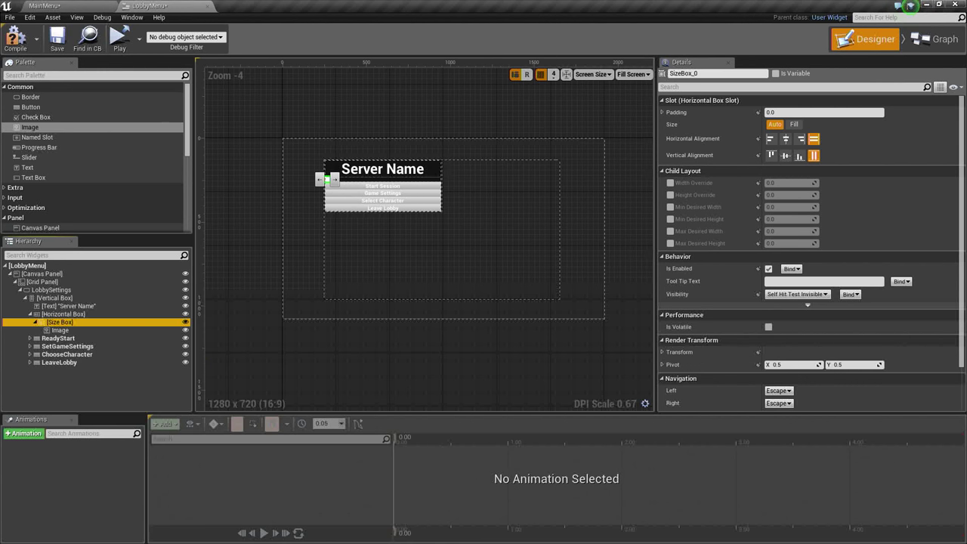
click(670, 182)
click(671, 195)
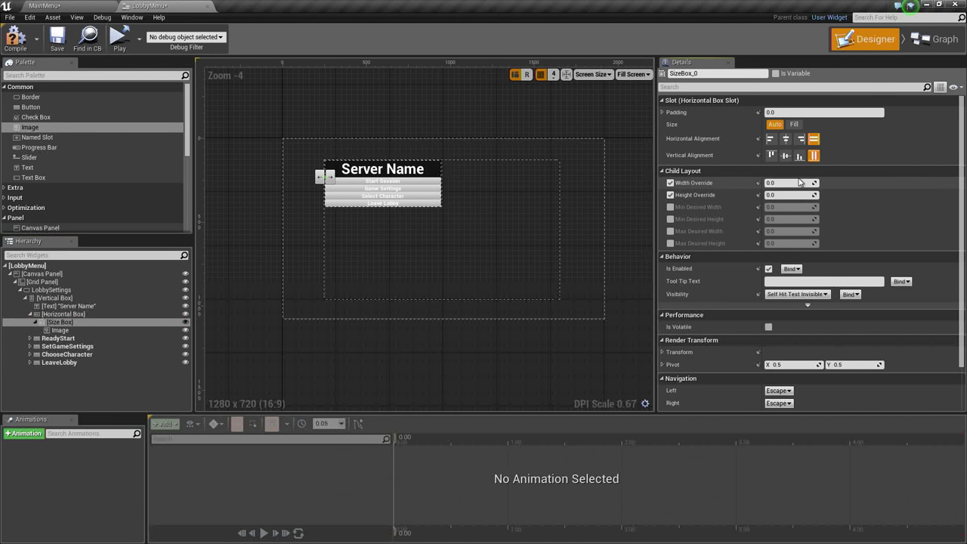
click(800, 183)
text(3)
key(Tab)
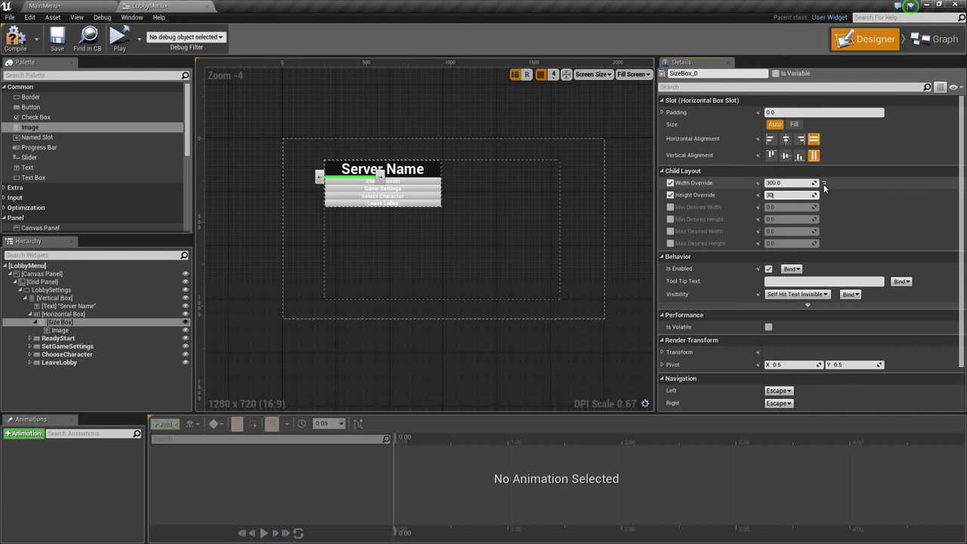
text(300)
key(Return)
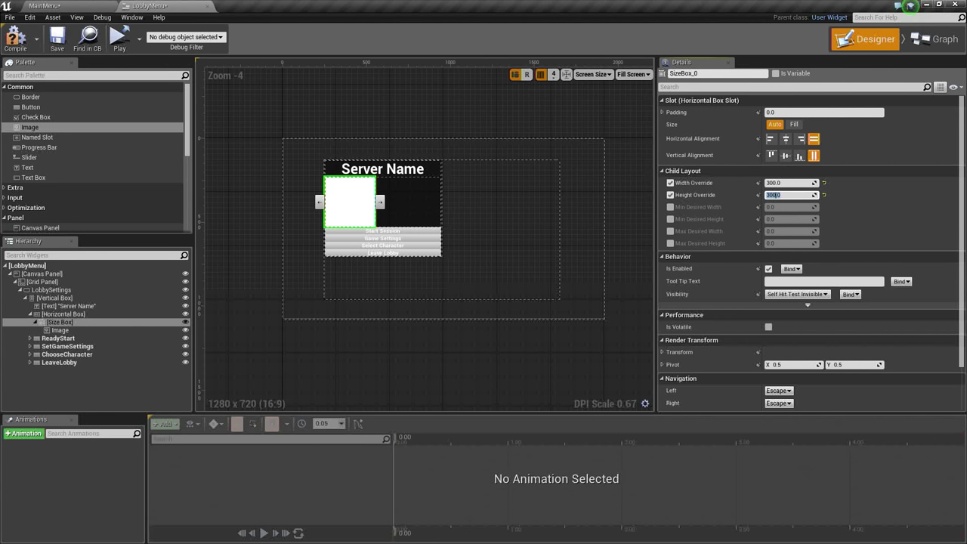
- Rename the image to MapTexture and select the Horizontal Box
click(89, 330)
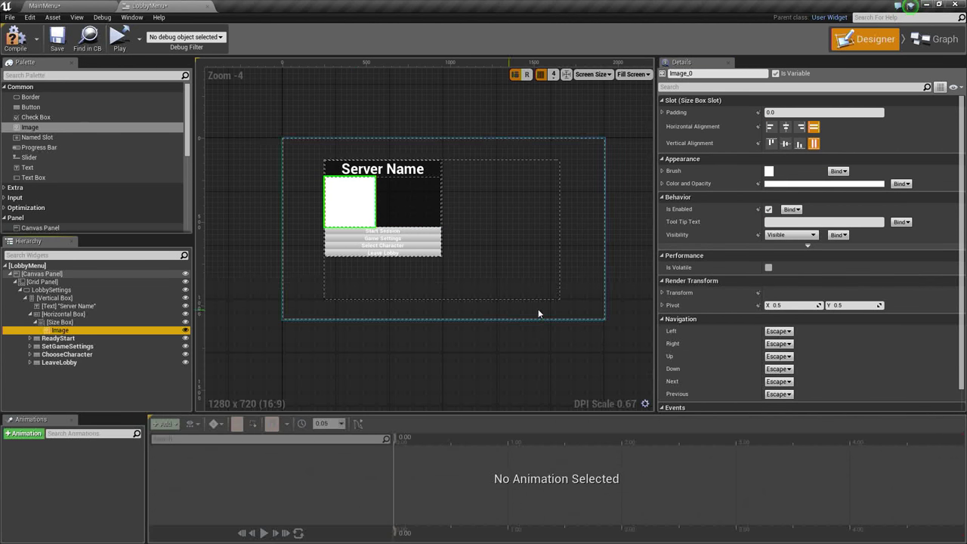
click(717, 73)
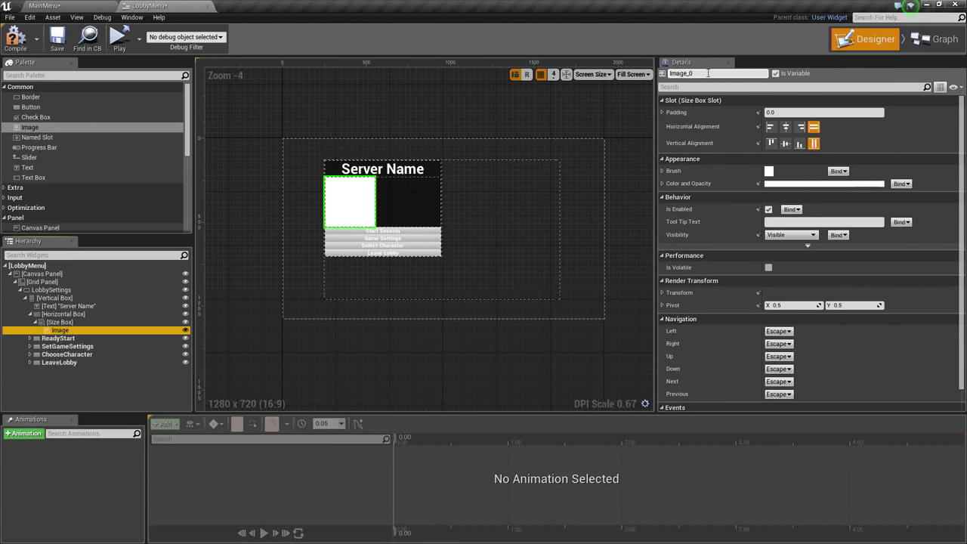
text(MapTexture)
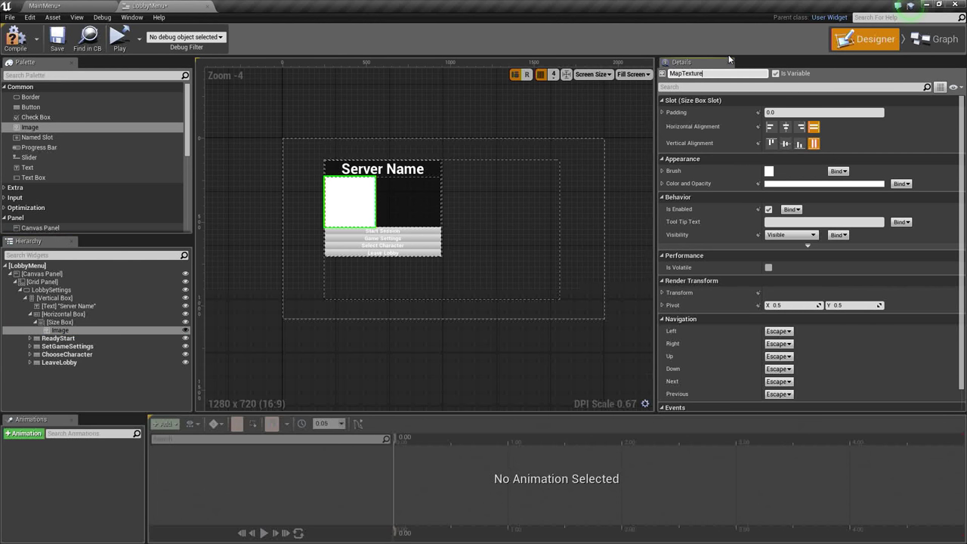
key(Return)
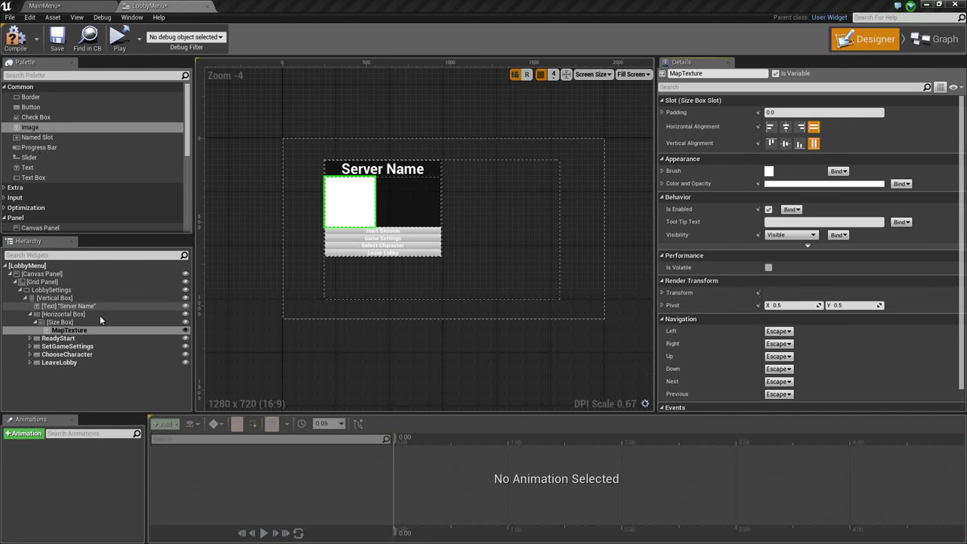
click(35, 322)
click(55, 313)
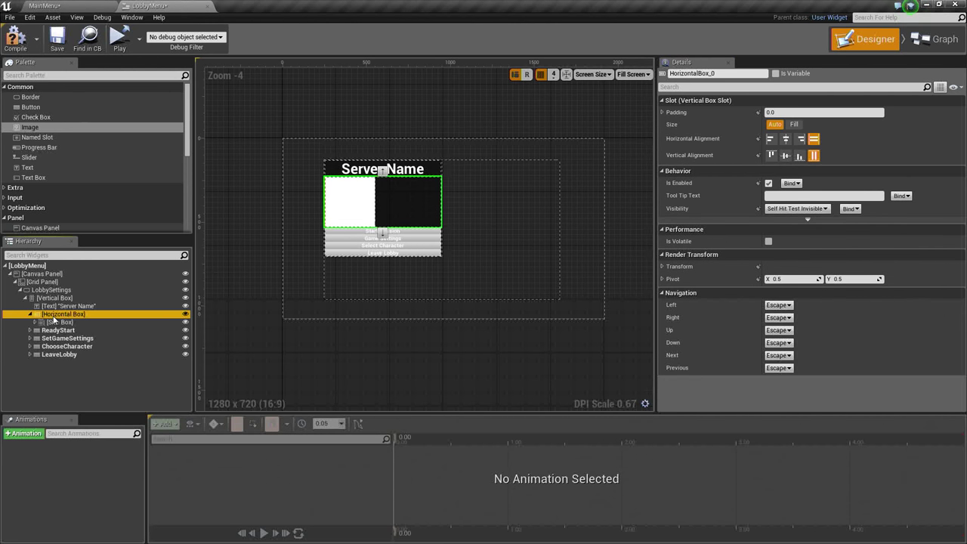
- Add a Vertical Box beside the Size Box in the Horizontal Box, with a new Horizontal Box inside it
scroll(69, 194, down, 2)
scroll(67, 192, down, 3)
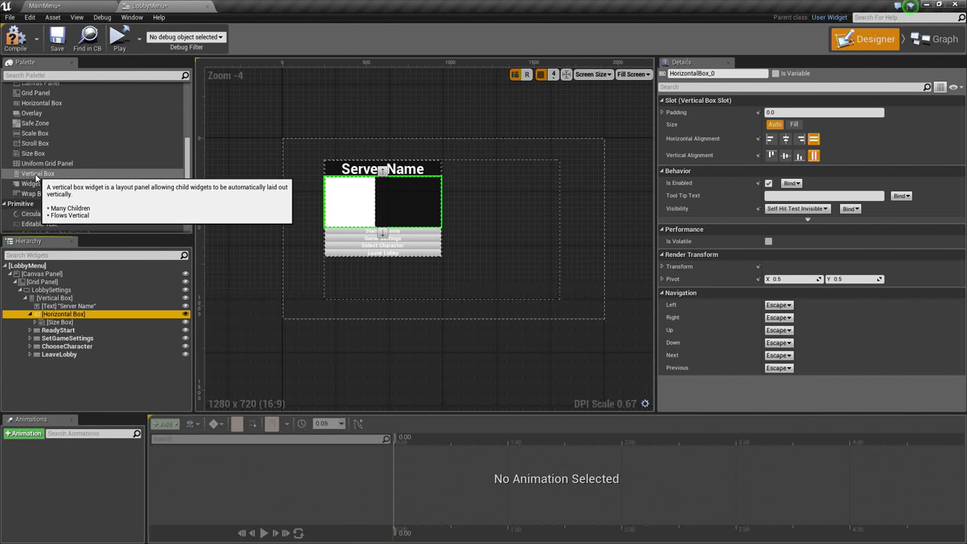
drag(38, 173, 72, 317)
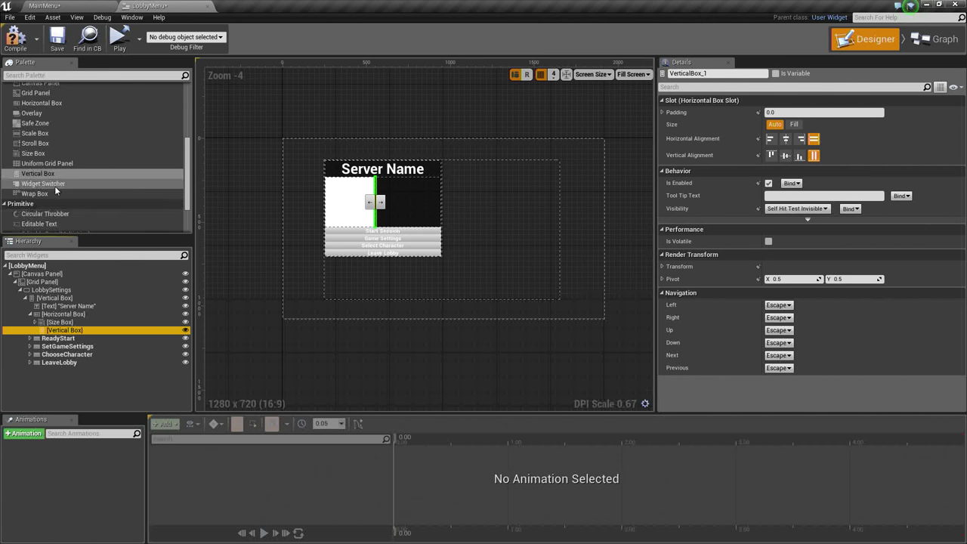
scroll(49, 167, up, 3)
drag(40, 173, 77, 332)
- Place a Text block in the nested Horizontal Box and duplicate it, giving two texts side by side
click(77, 337)
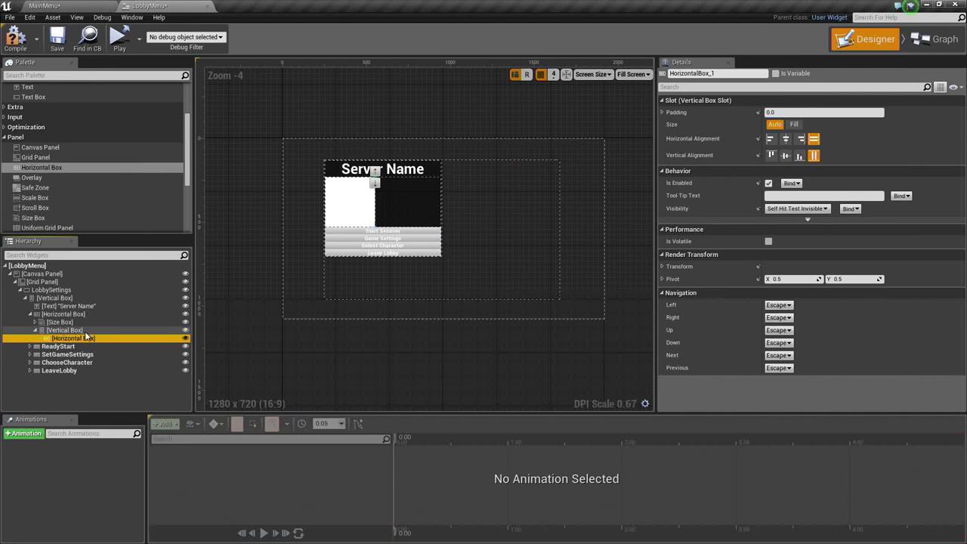
scroll(76, 194, up, 3)
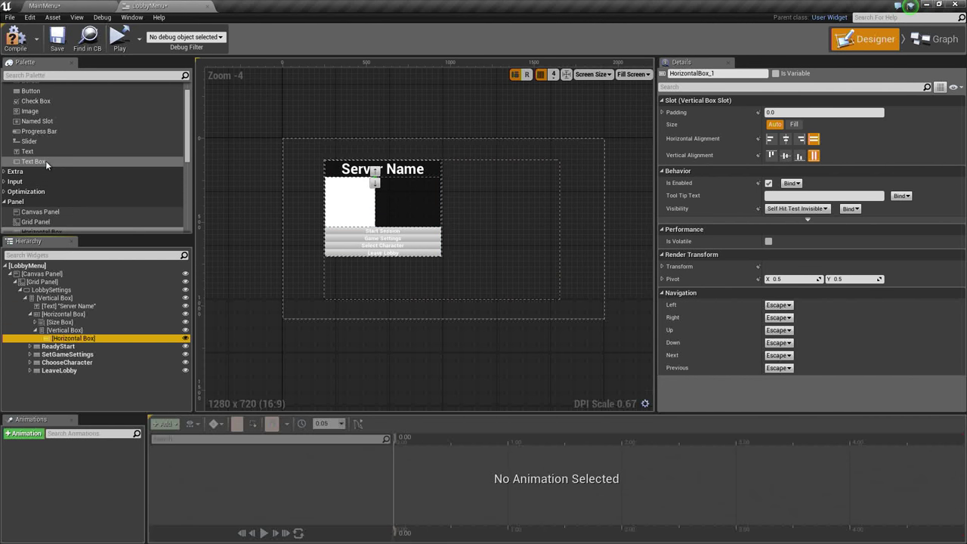
drag(45, 153, 76, 338)
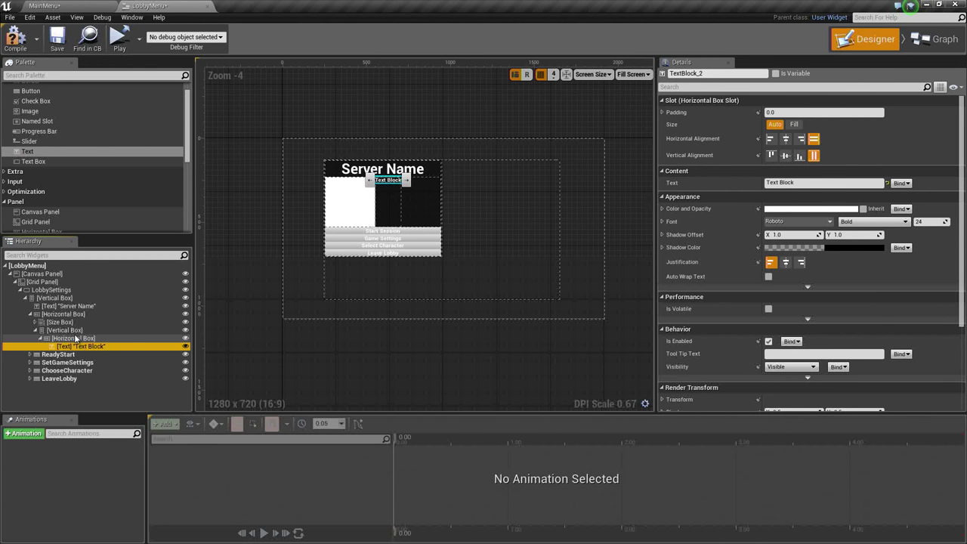
click(75, 338)
key(ctrl+v)
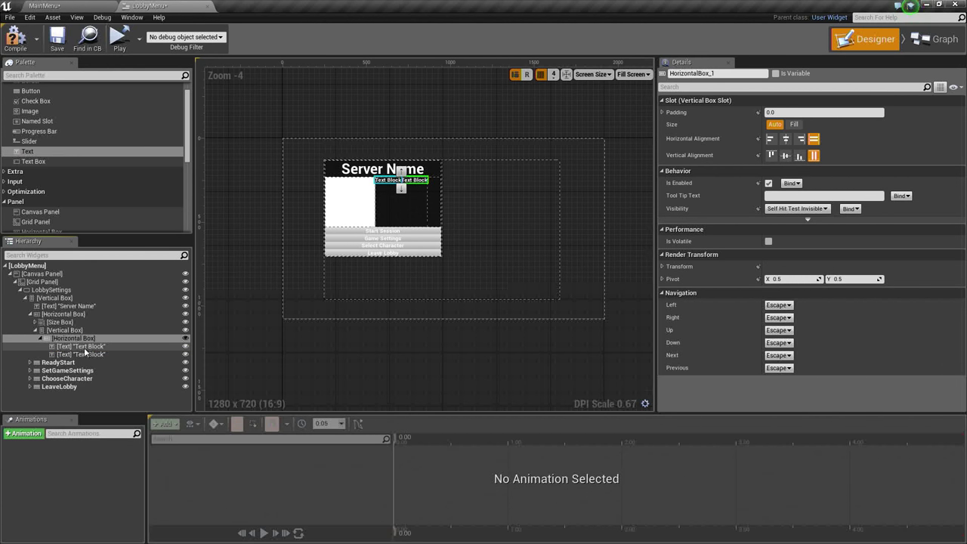
scroll(363, 283, up, 2)
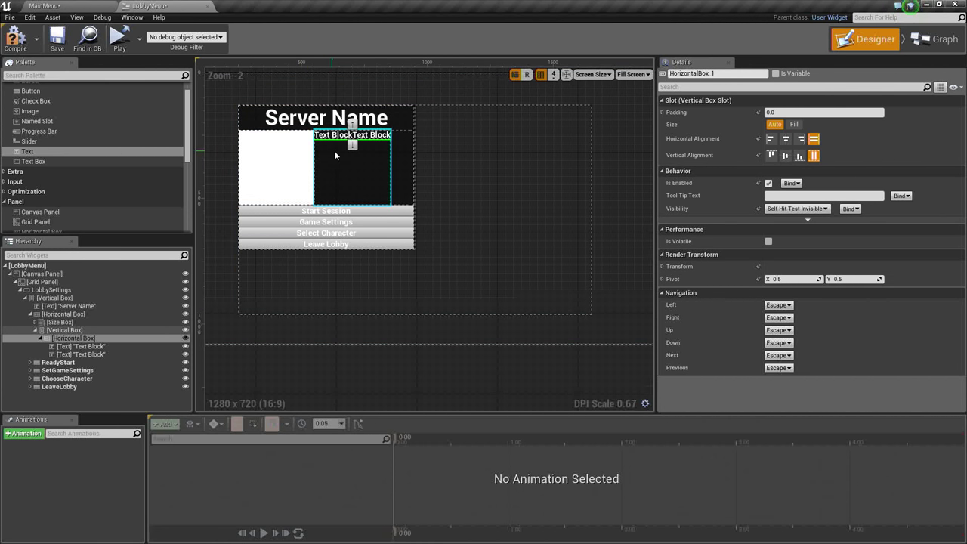
- Relabel the two text blocks 'Map :' and 'Arena 01'
click(98, 346)
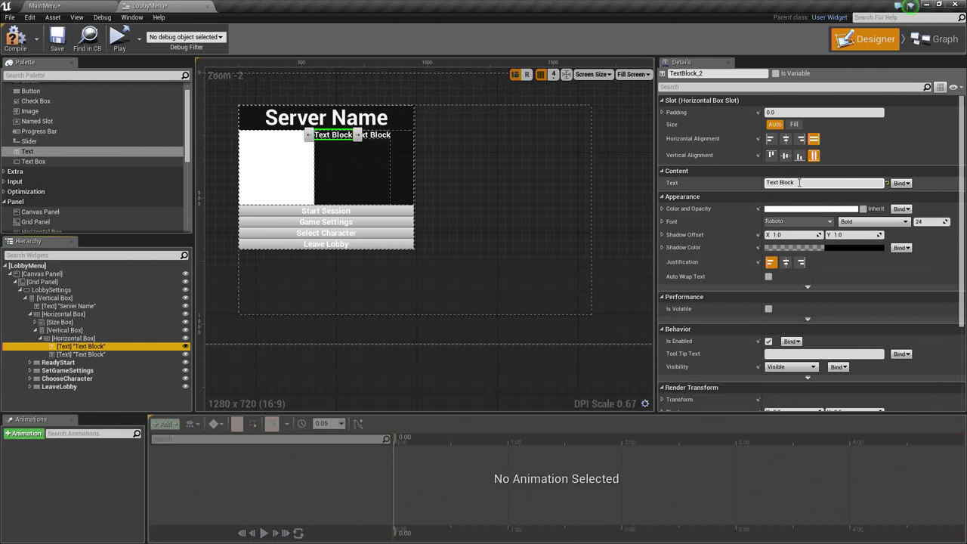
click(783, 183)
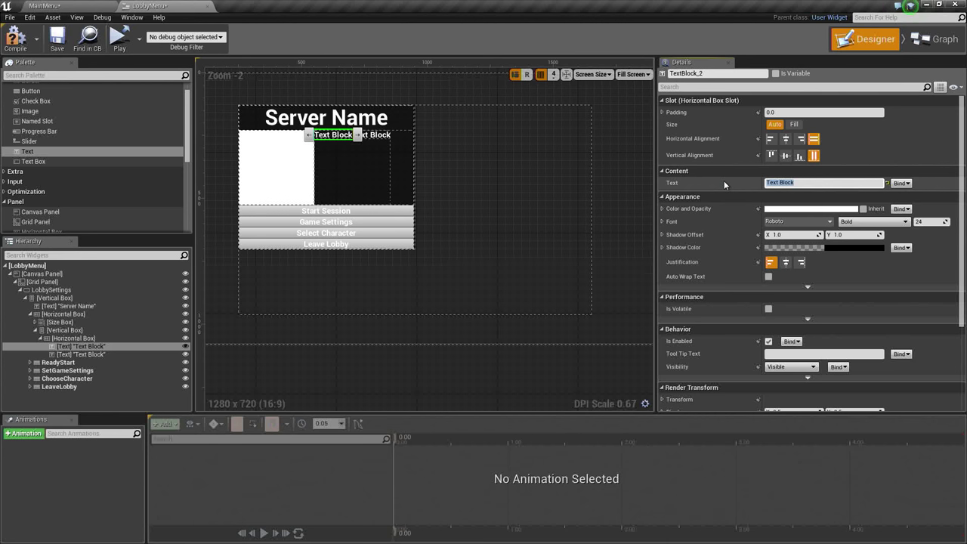
text(Map :)
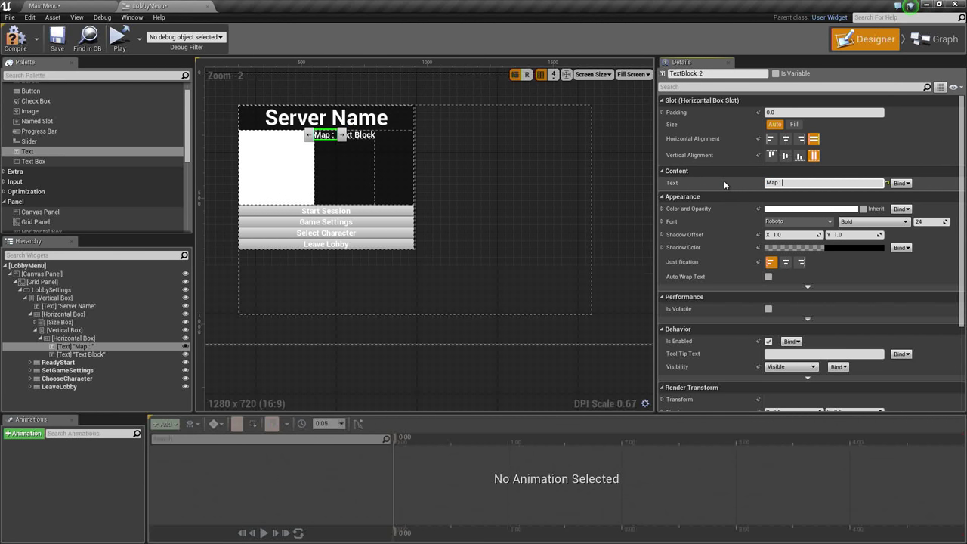
click(97, 354)
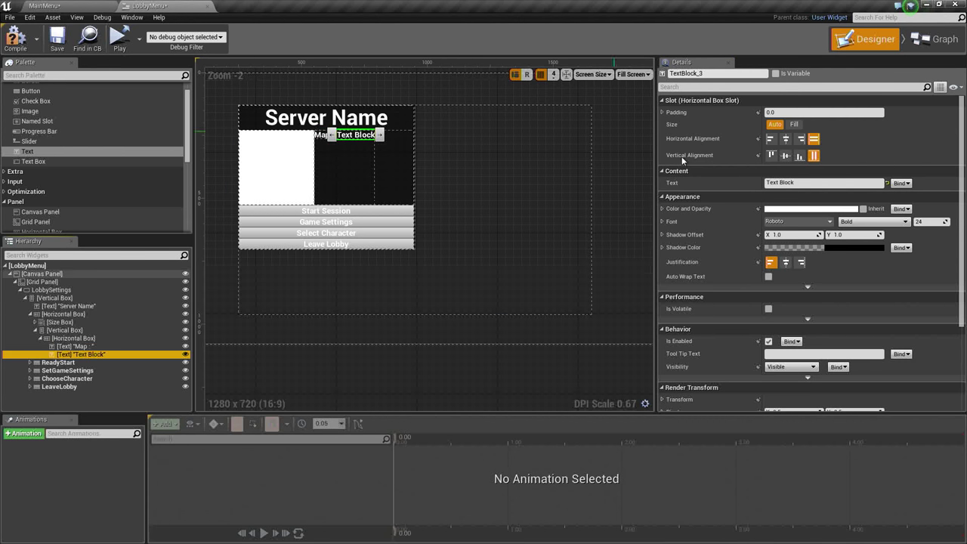
click(782, 182)
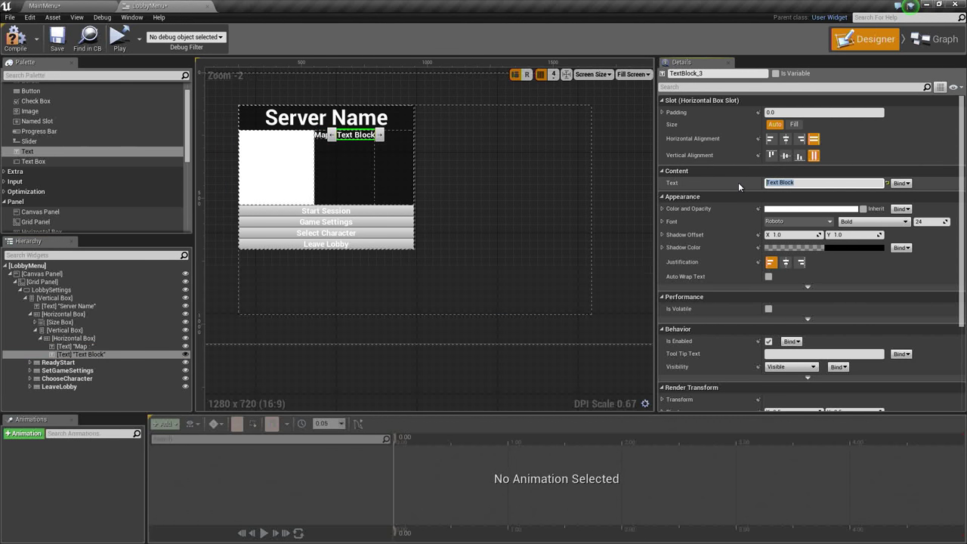
text(Arena 01)
key(Return)
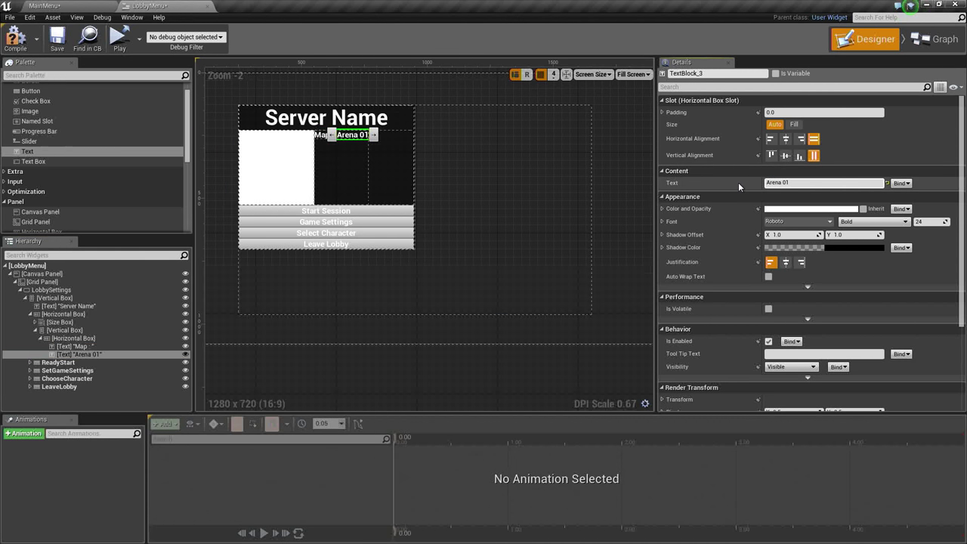
- Copy the Horizontal Box holding the Map row and bring up the Vertical Box's context menu
click(77, 339)
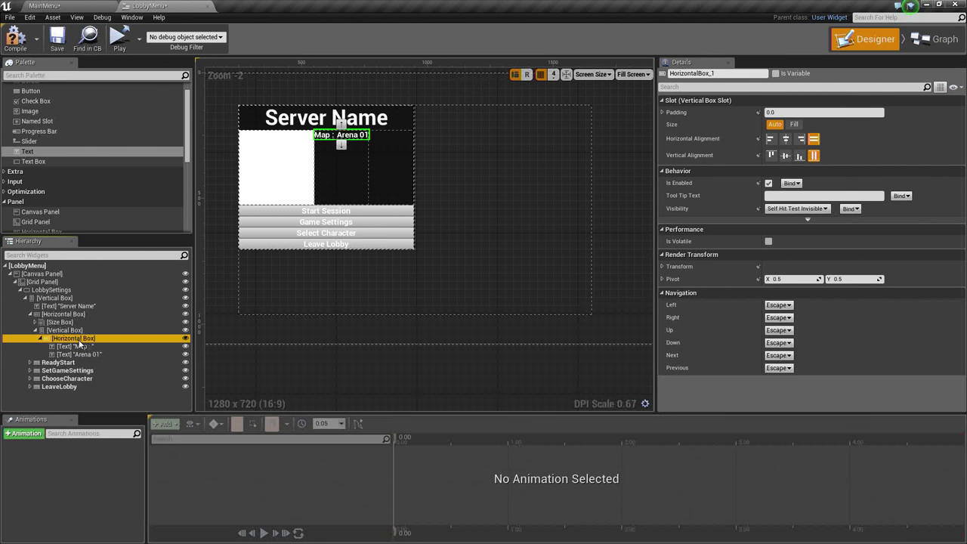
right_click(78, 342)
click(98, 364)
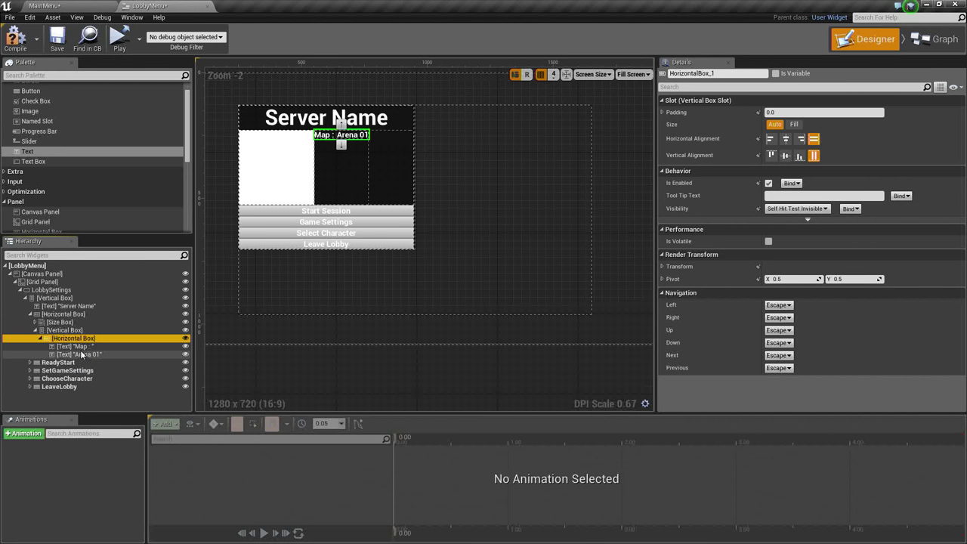
click(67, 330)
right_click(65, 330)
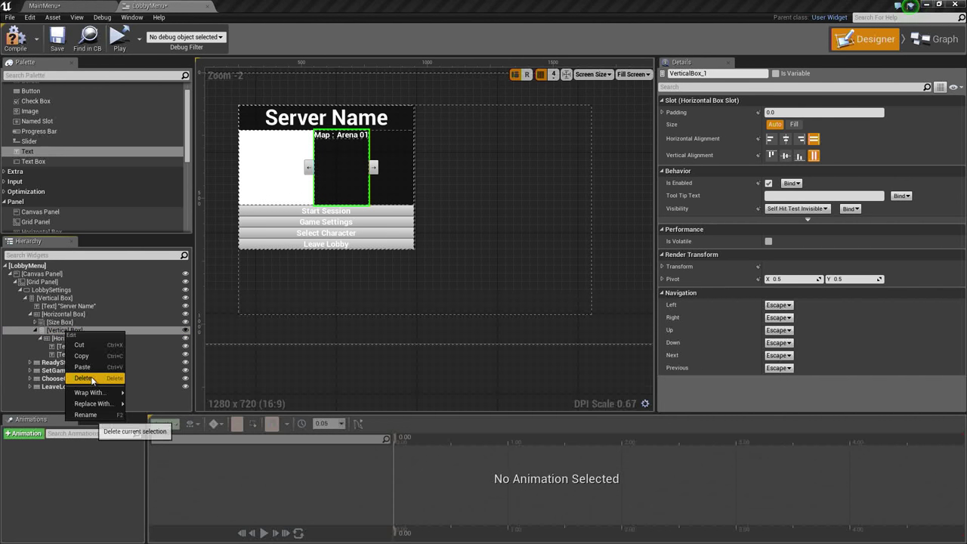
- Paste the row as a second line and relabel its texts 'Time :' and '10:00'
click(88, 368)
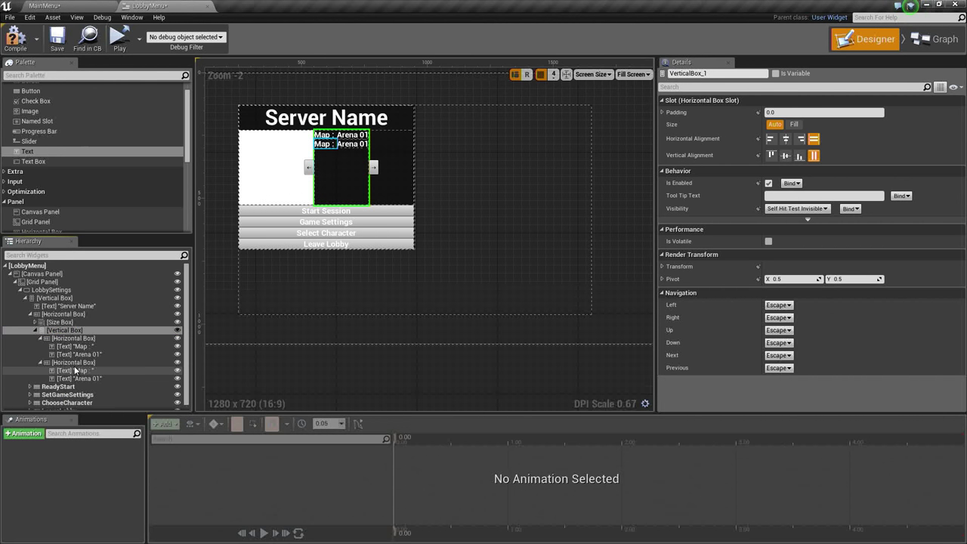
click(79, 371)
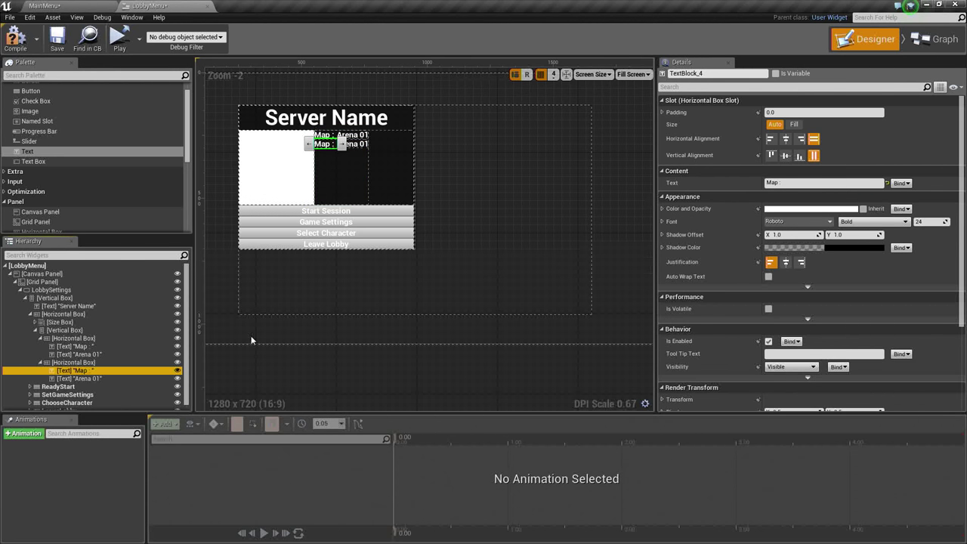
click(779, 183)
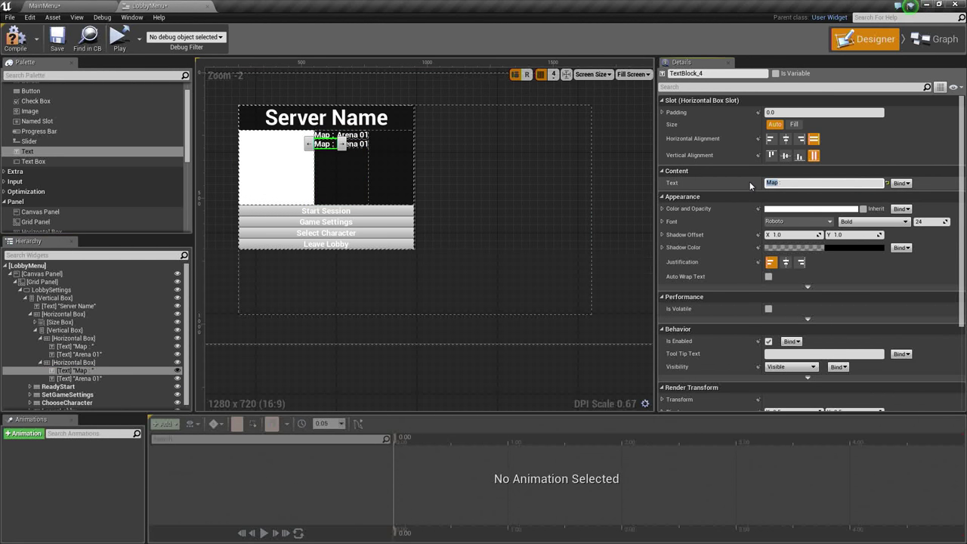
text(Time :)
key(Return)
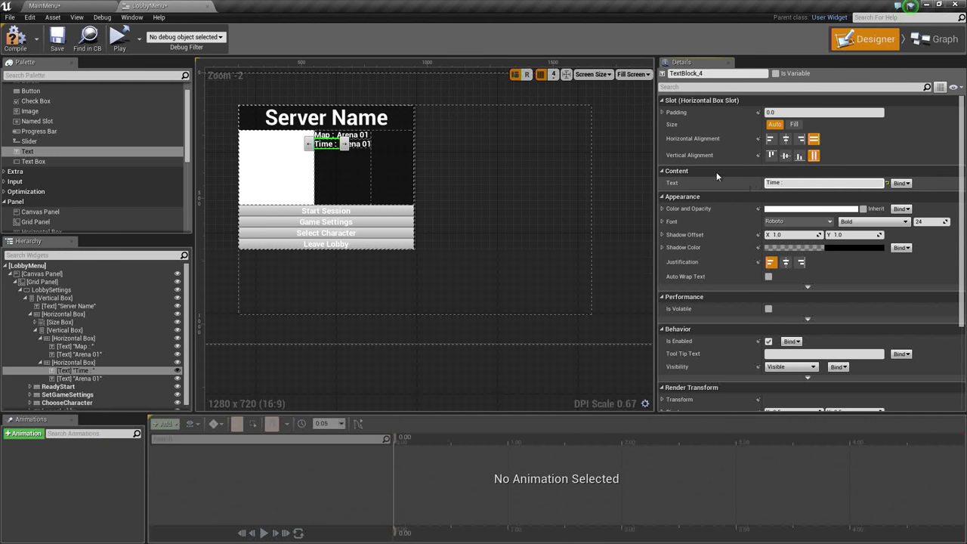
click(75, 378)
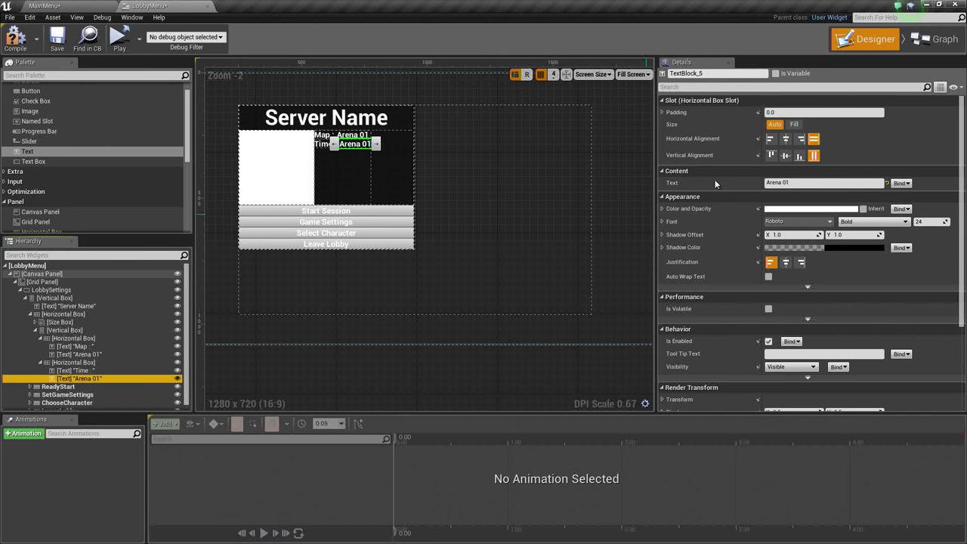
click(778, 182)
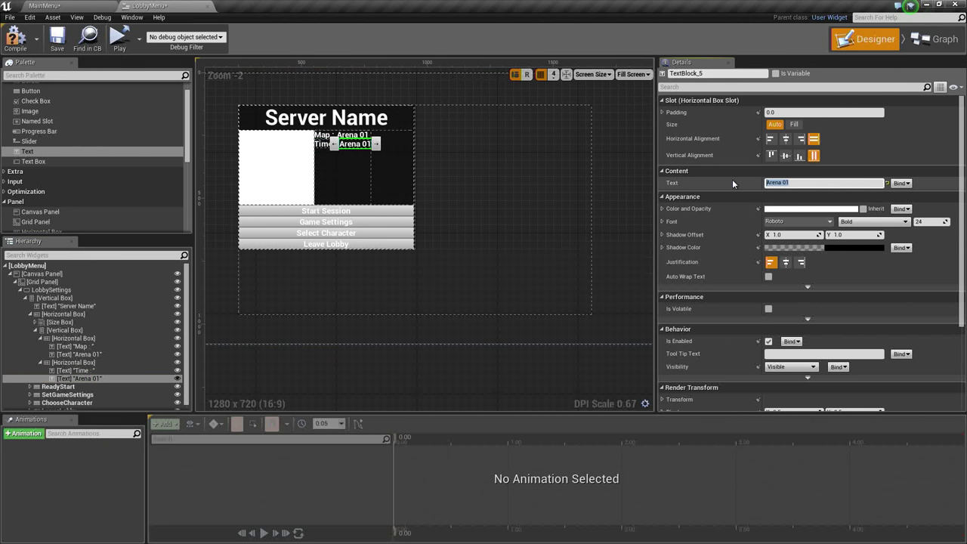
text(10:00)
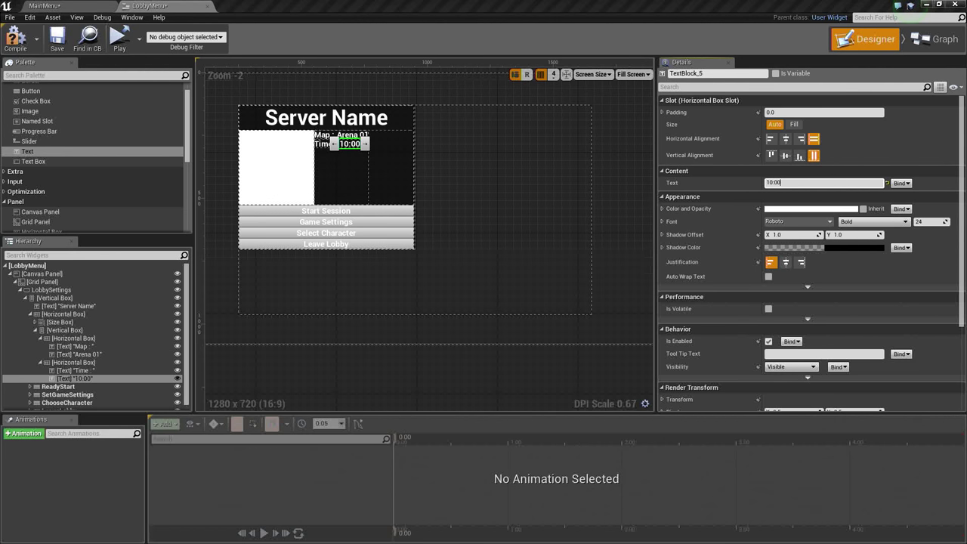
click(41, 342)
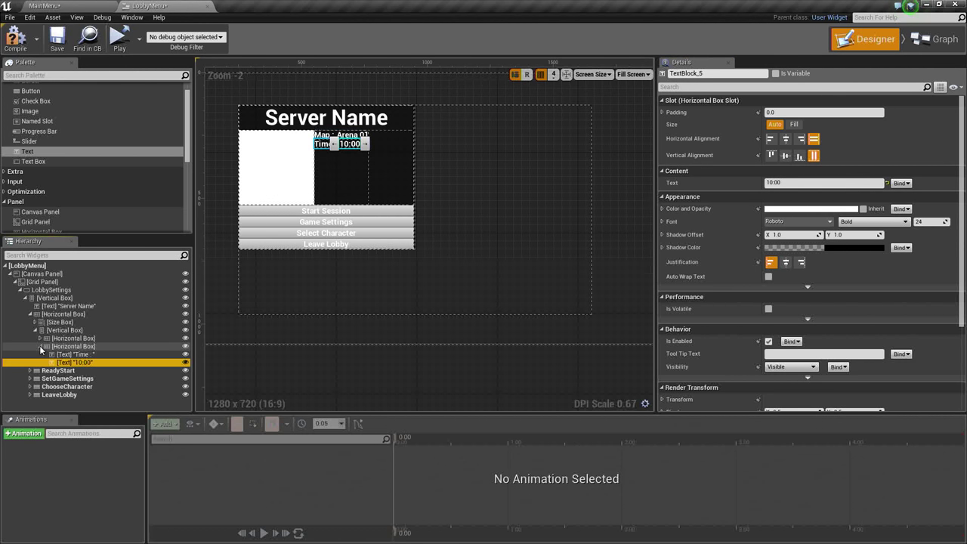
- Set the info column's Vertical Box slot size to Fill 1.0, leaving the Map and Time rows on Auto
click(40, 346)
click(74, 338)
ctrl+click(78, 346)
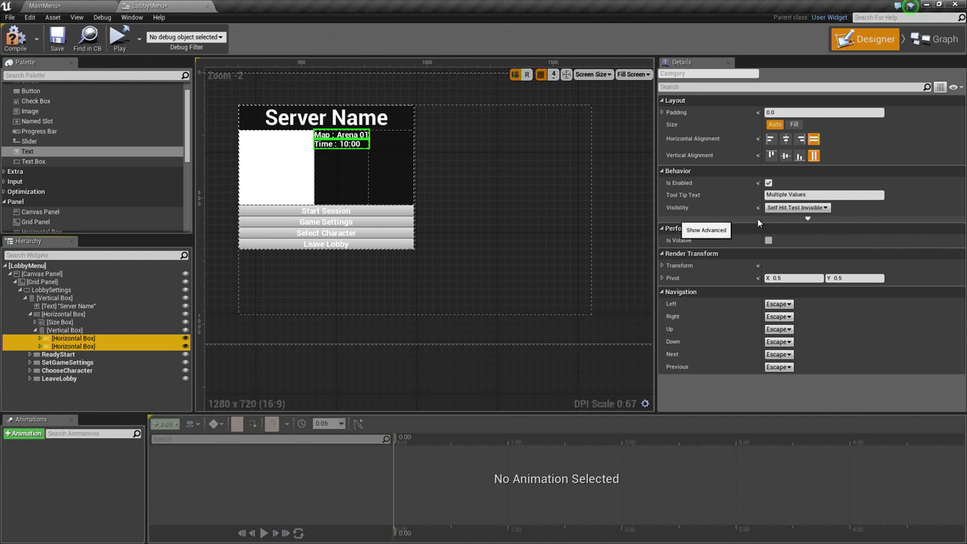
click(793, 124)
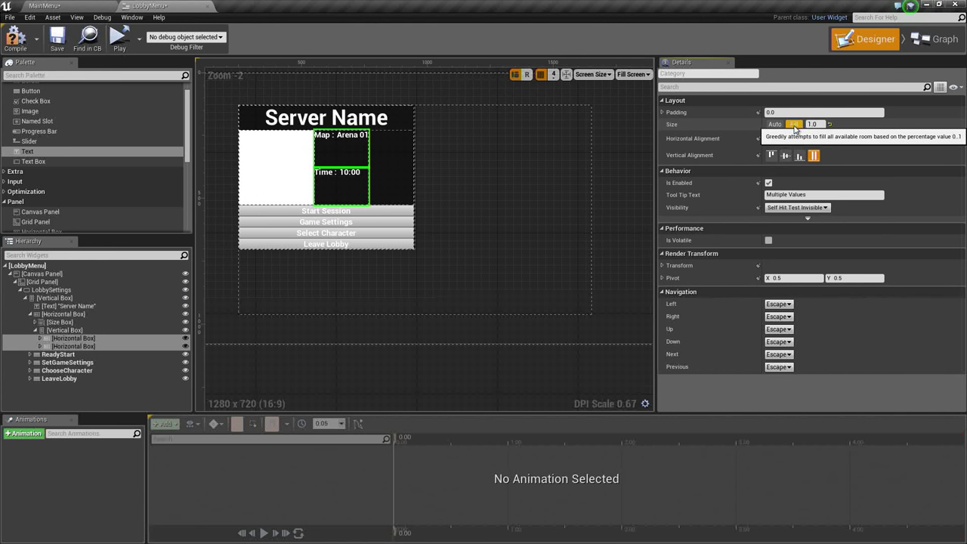
click(776, 125)
click(89, 338)
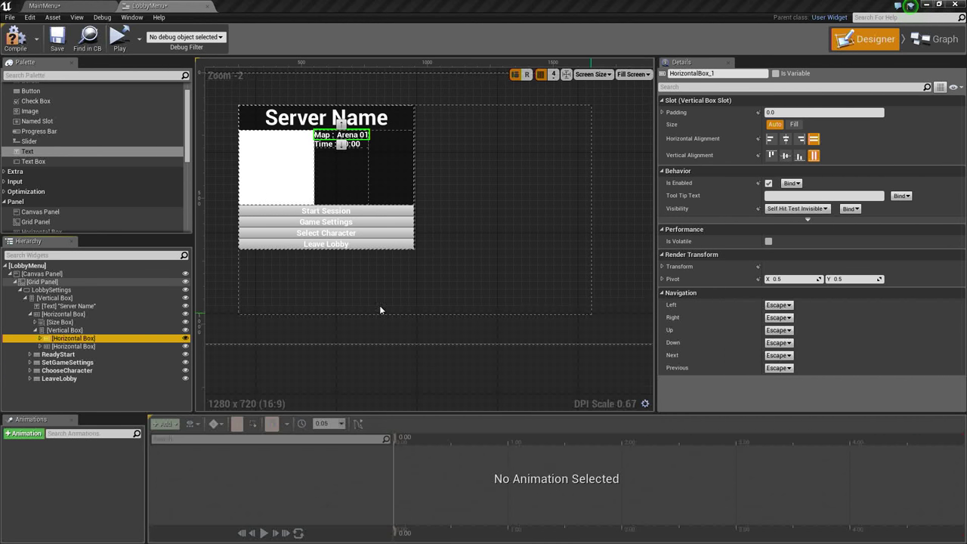
click(66, 331)
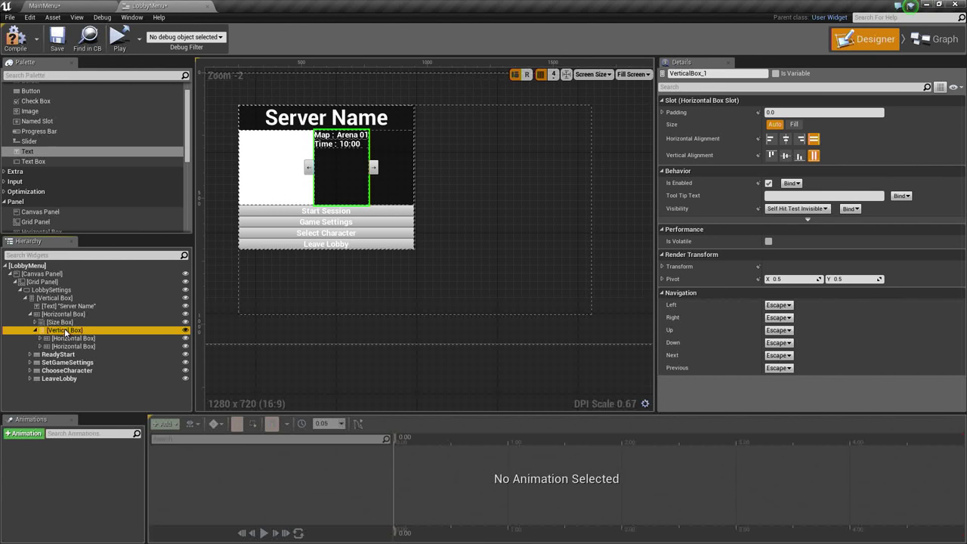
click(794, 124)
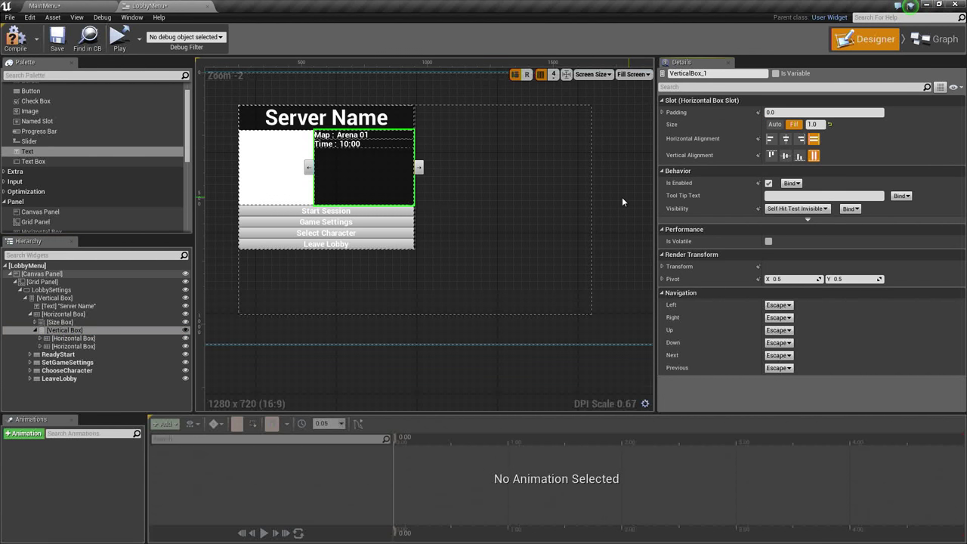
mouse_move(499, 204)
right_down()
mouse_move(508, 220)
mouse_move(494, 222)
right_up()
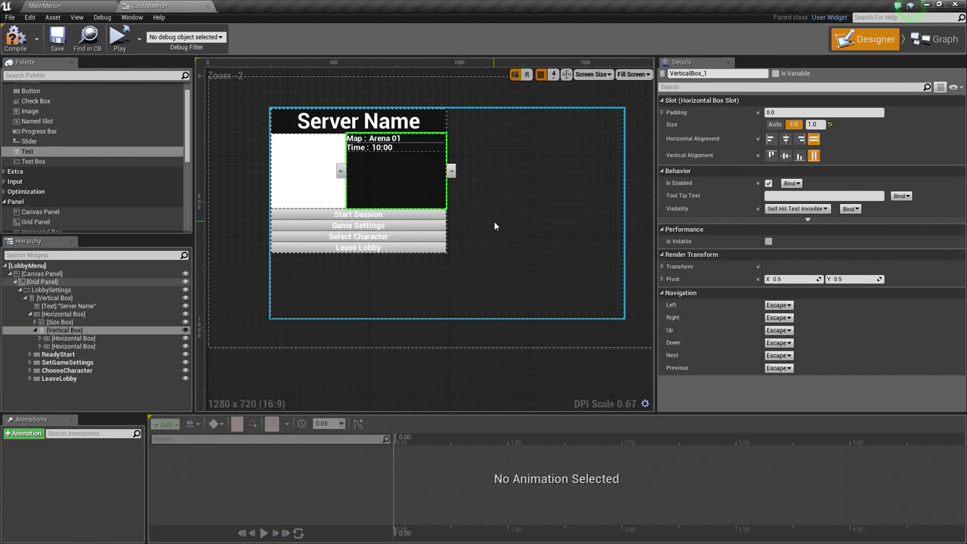
click(332, 129)
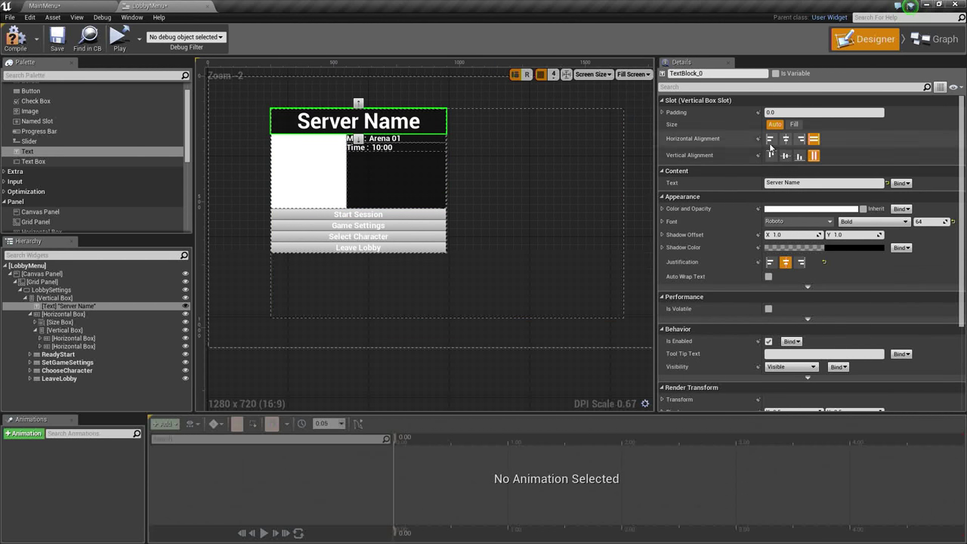
- Set the Server Name heading's justification to left
click(771, 261)
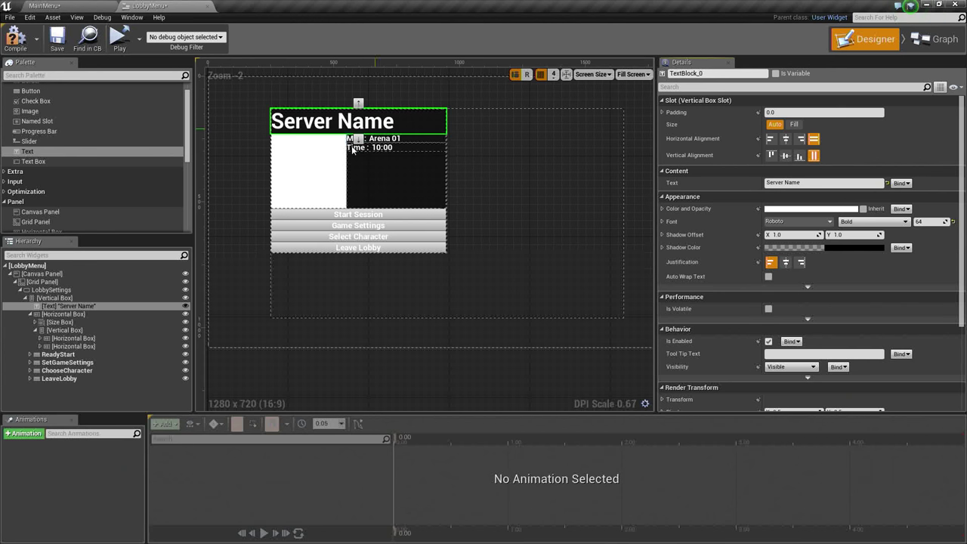
click(787, 265)
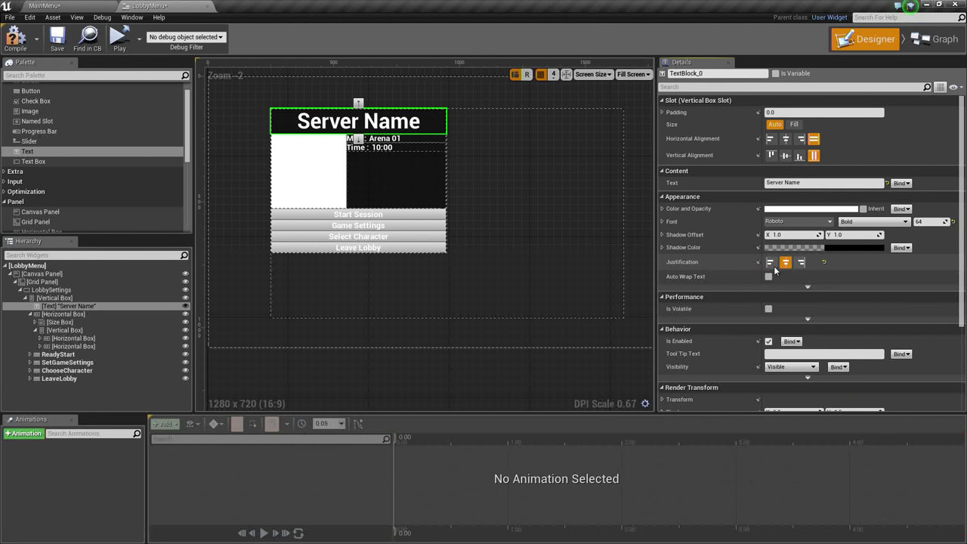
click(770, 262)
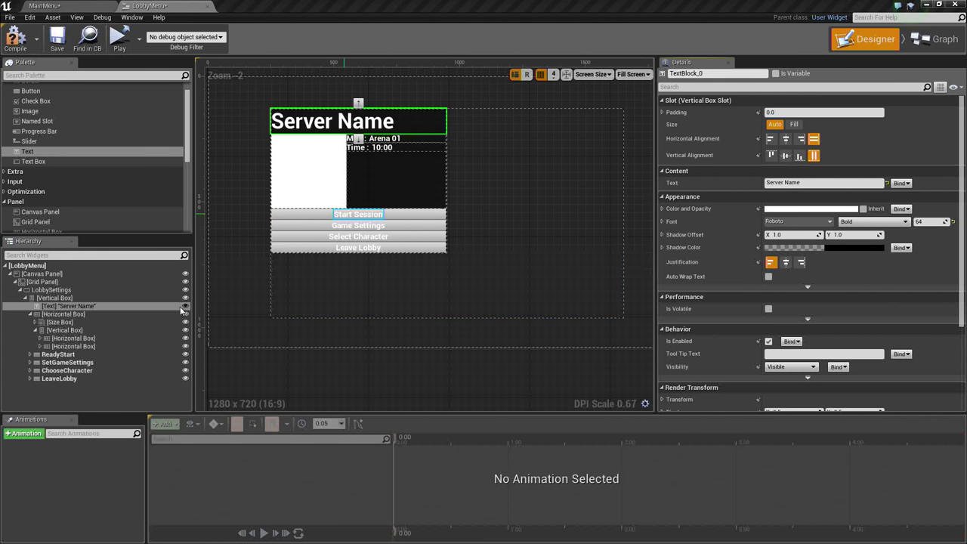
- Re-expand the lobby panel's Vertical Box in the Hierarchy and select the Server Name text
click(24, 298)
click(24, 298)
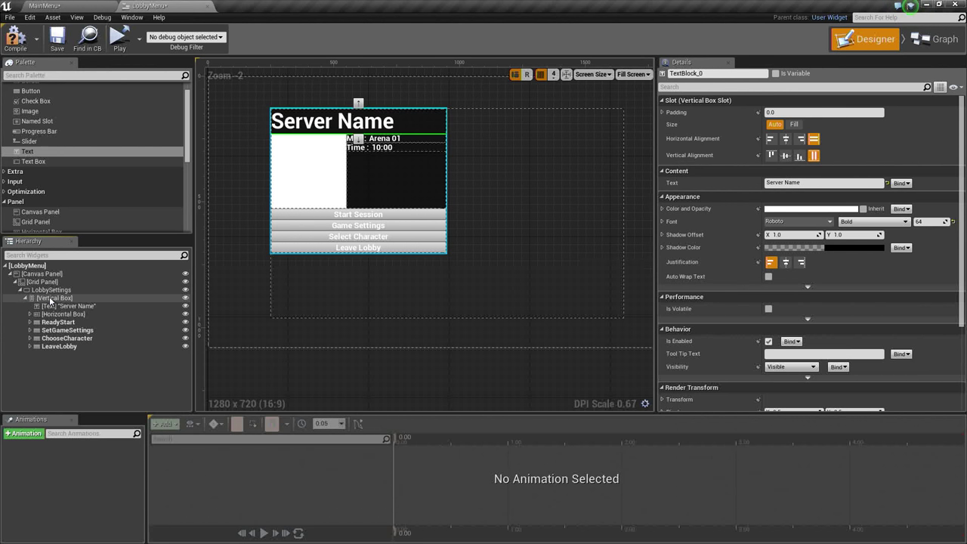
click(49, 297)
click(85, 306)
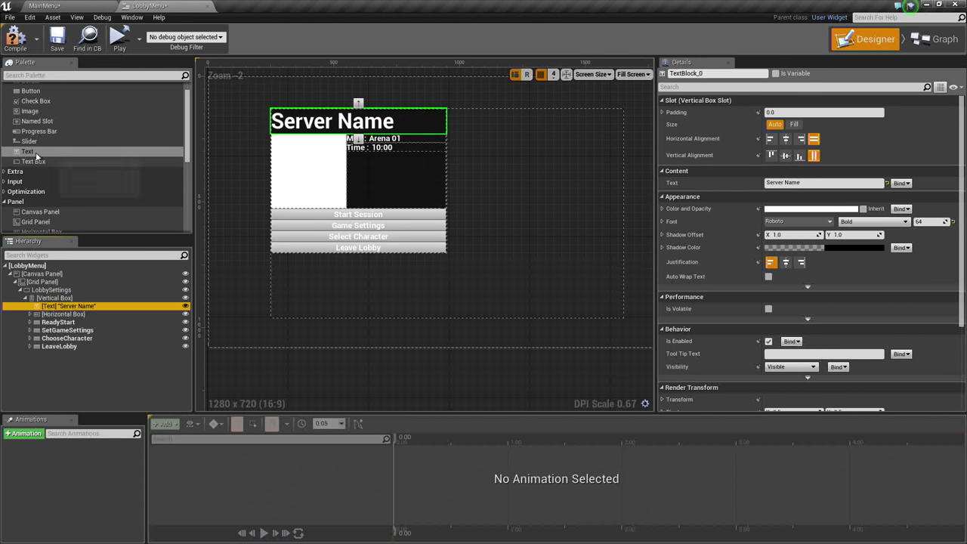
- Add a Text block to the lobby Vertical Box reading 'Press T to toggle menus...'
drag(36, 156, 58, 298)
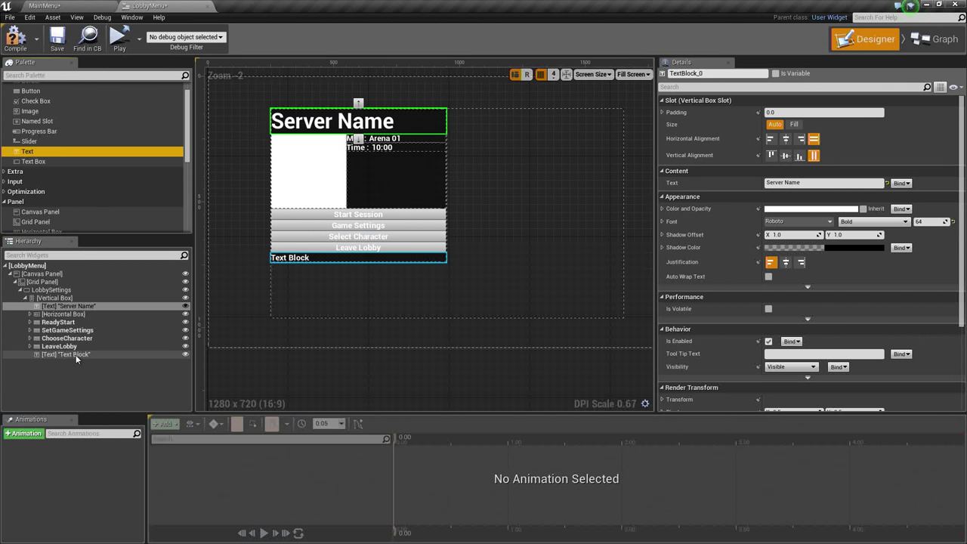
click(76, 354)
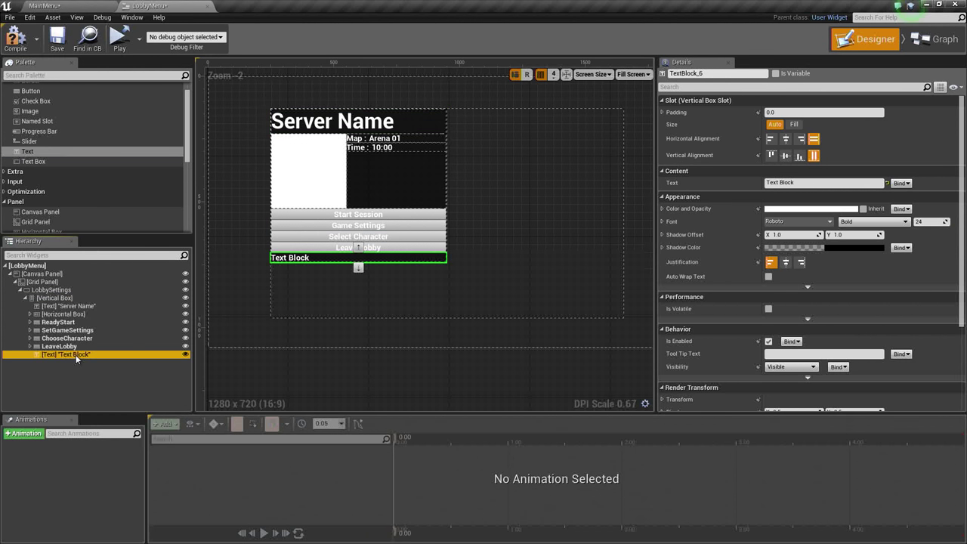
click(785, 182)
text(P)
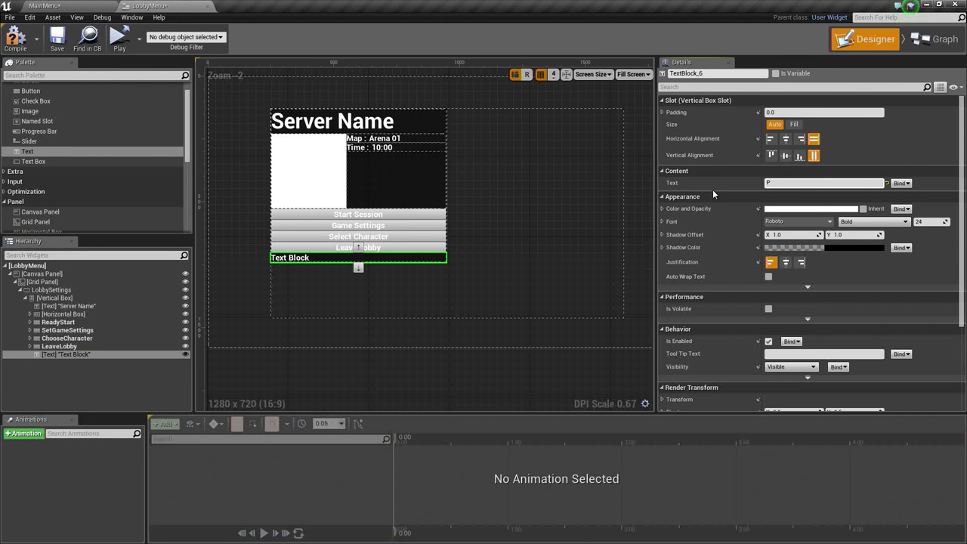
text(ress T to toggle menus...)
key(Return)
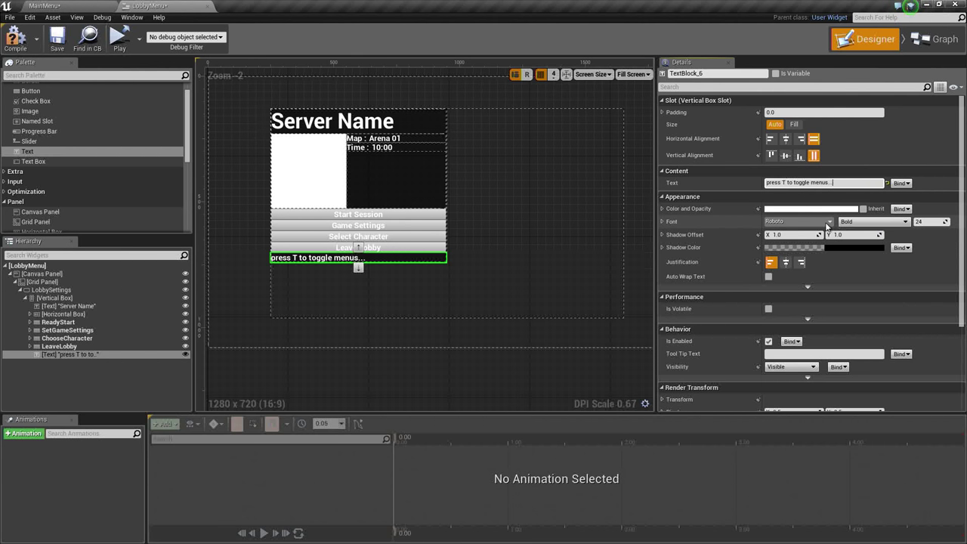
- Make the hint text Italic, font size 18, with centre justification
click(799, 221)
click(873, 221)
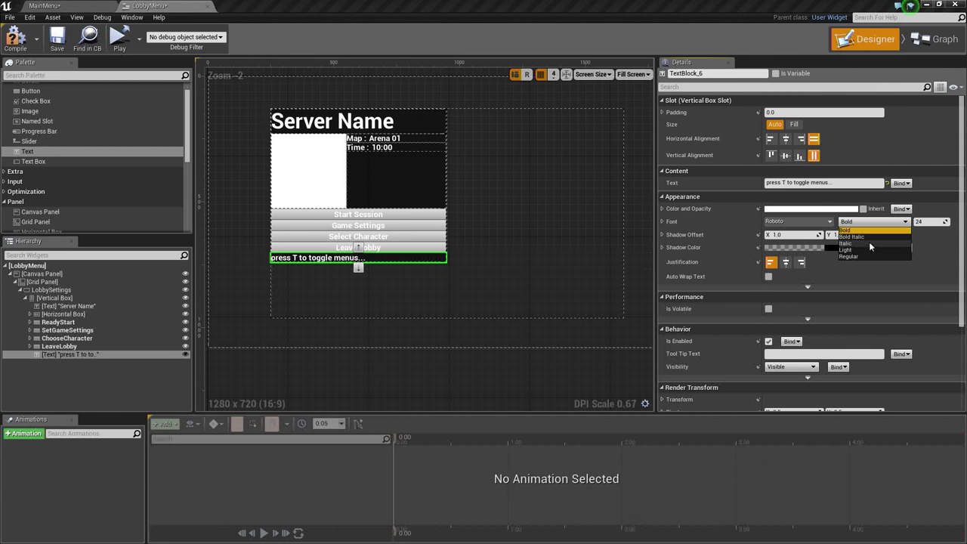
click(869, 249)
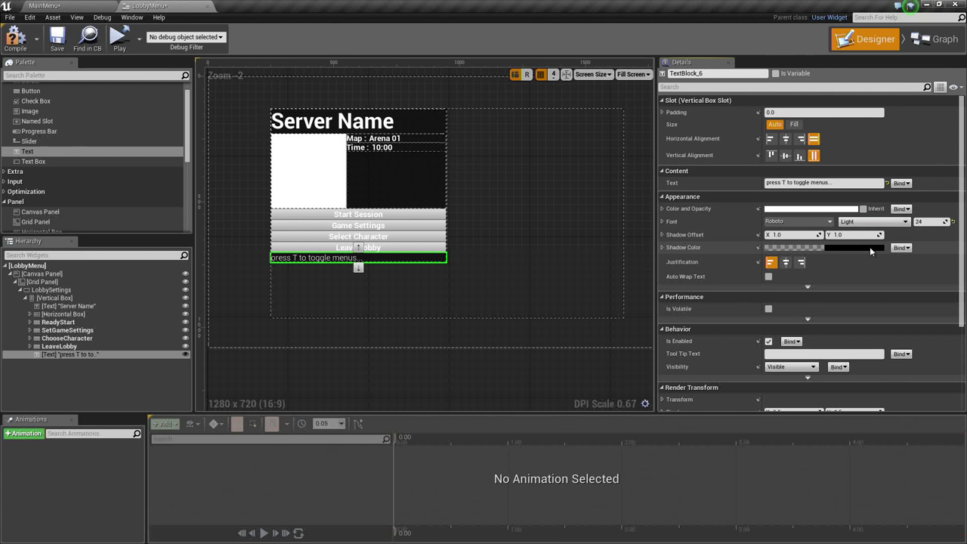
click(873, 221)
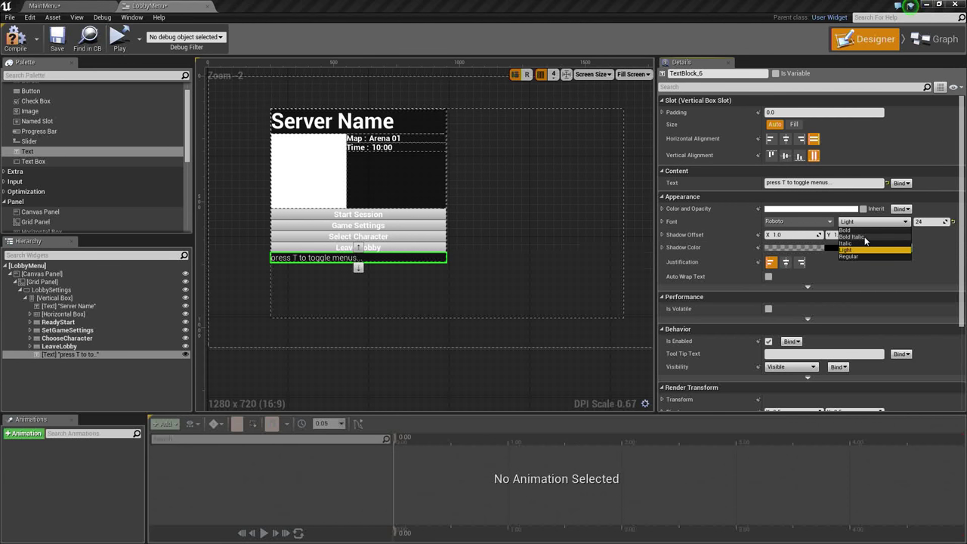
click(862, 243)
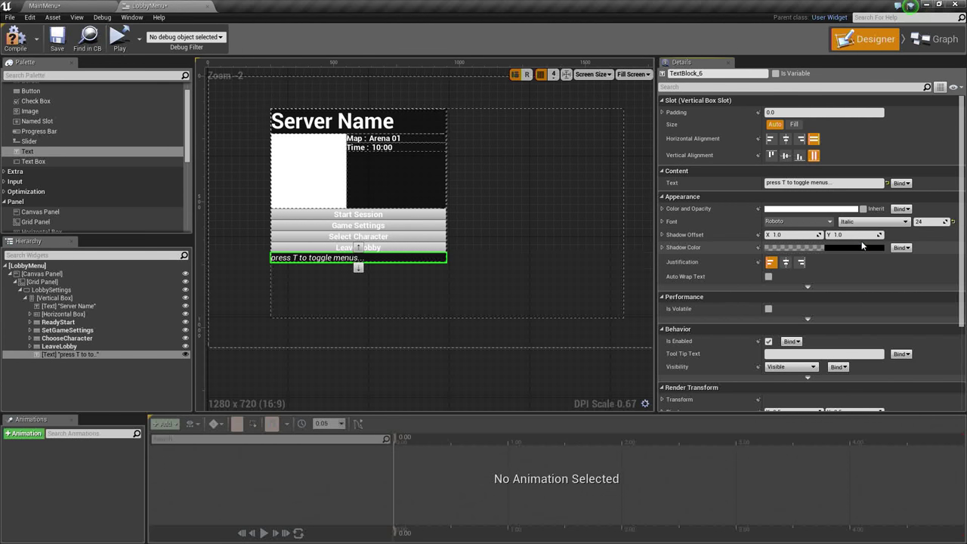
click(919, 221)
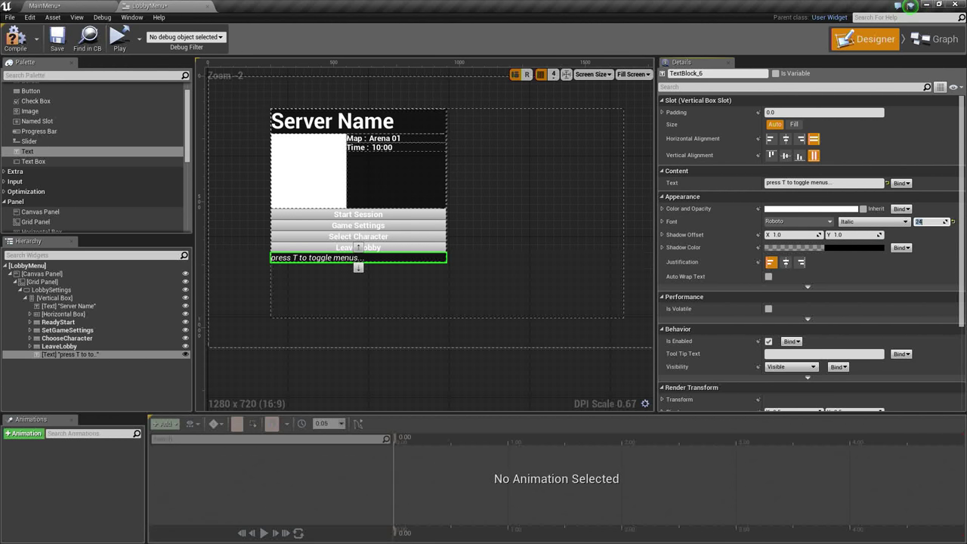
text(18)
key(Return)
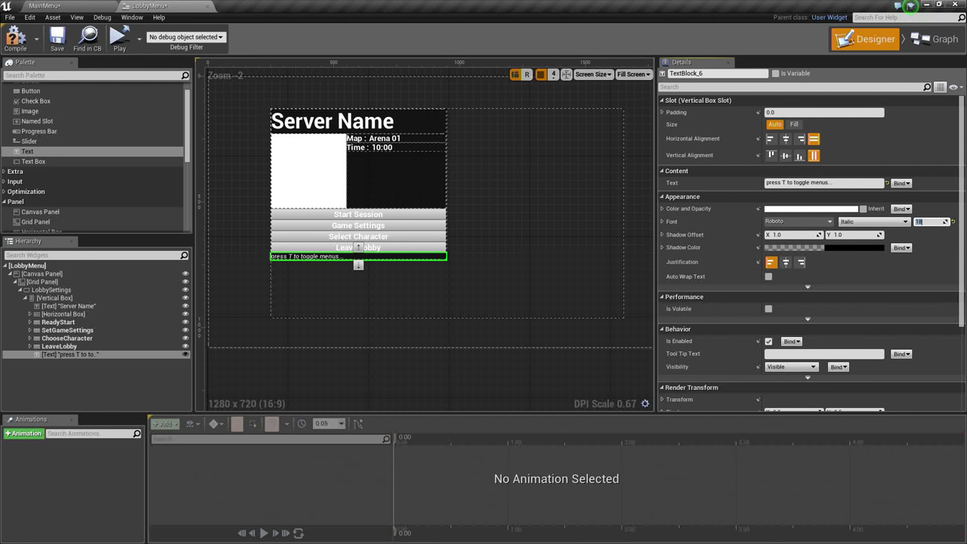
click(786, 262)
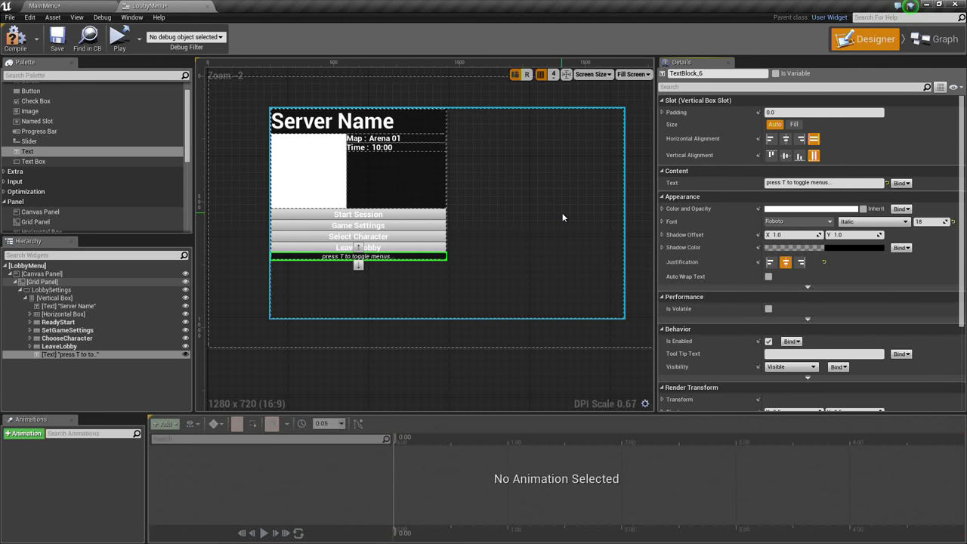
- Copy the LobbySettings border and paste the copy into the Grid Panel
click(26, 298)
click(27, 297)
click(20, 290)
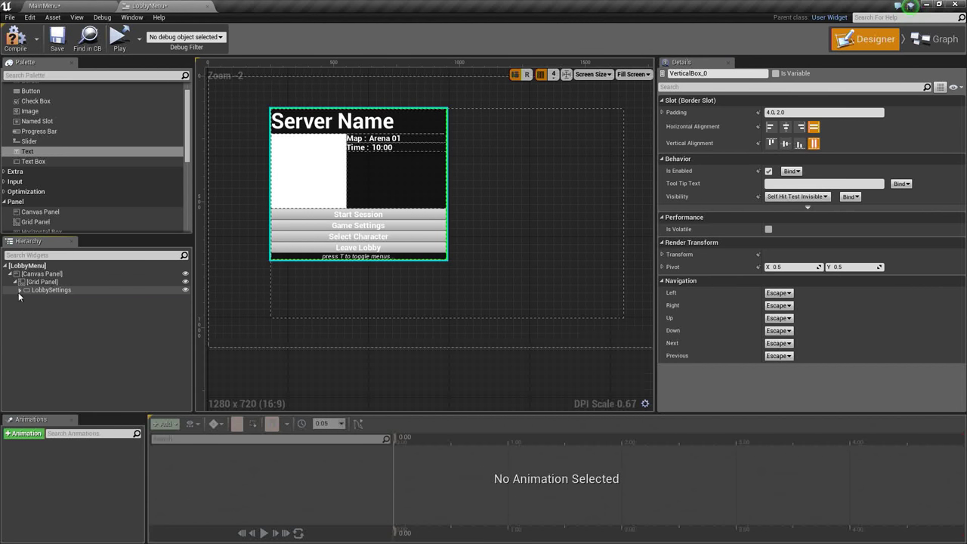
click(41, 290)
right_click(41, 291)
click(63, 320)
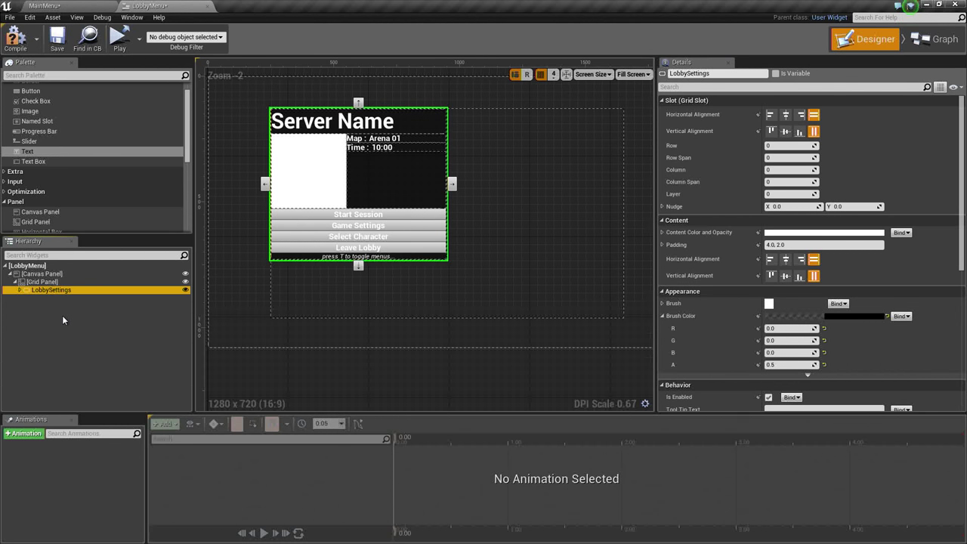
click(48, 281)
right_click(50, 282)
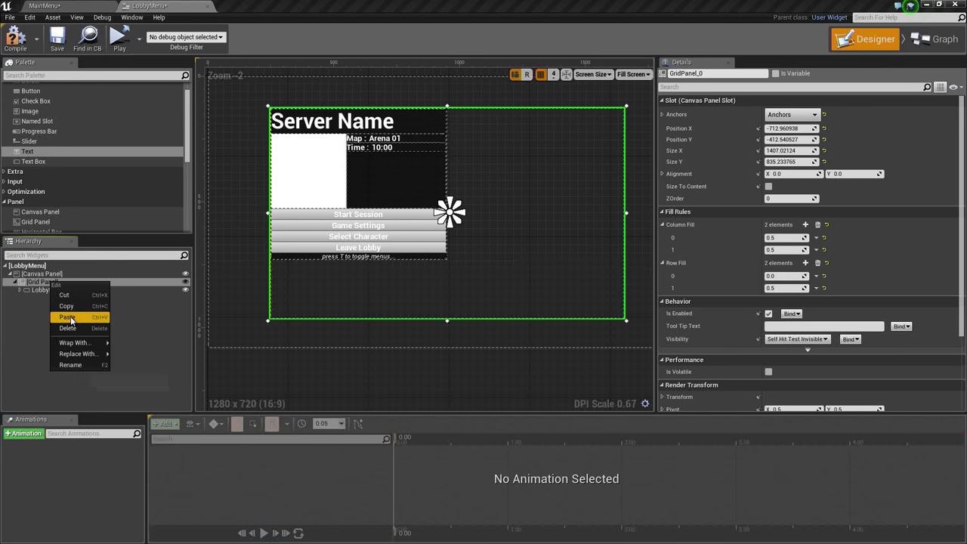
click(68, 318)
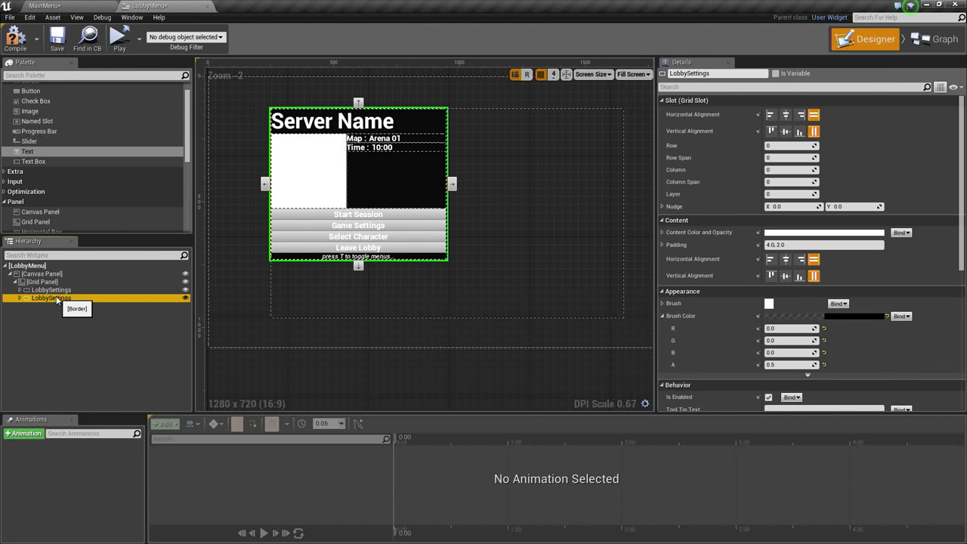
- Rename the pasted panel to PlayerList
double_click(58, 299)
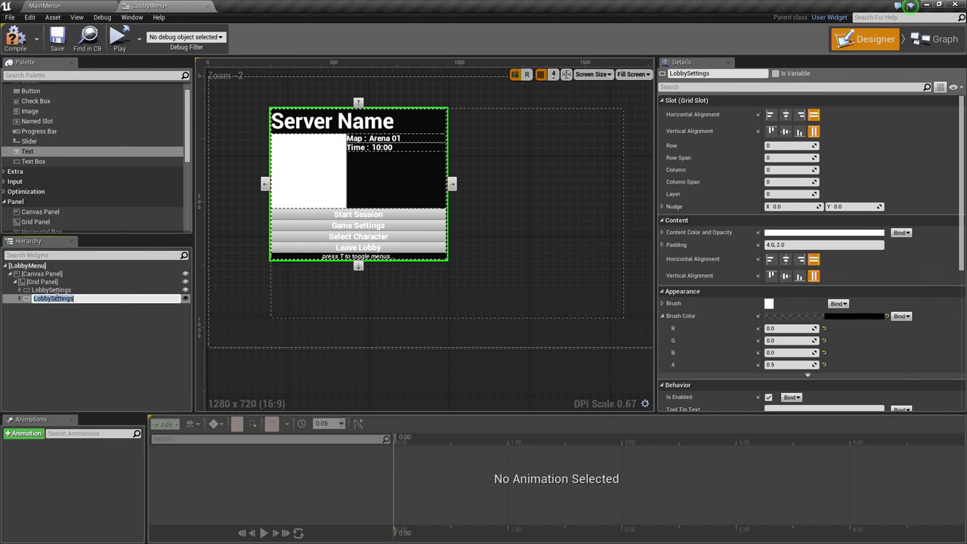
text(PlayerList)
key(Return)
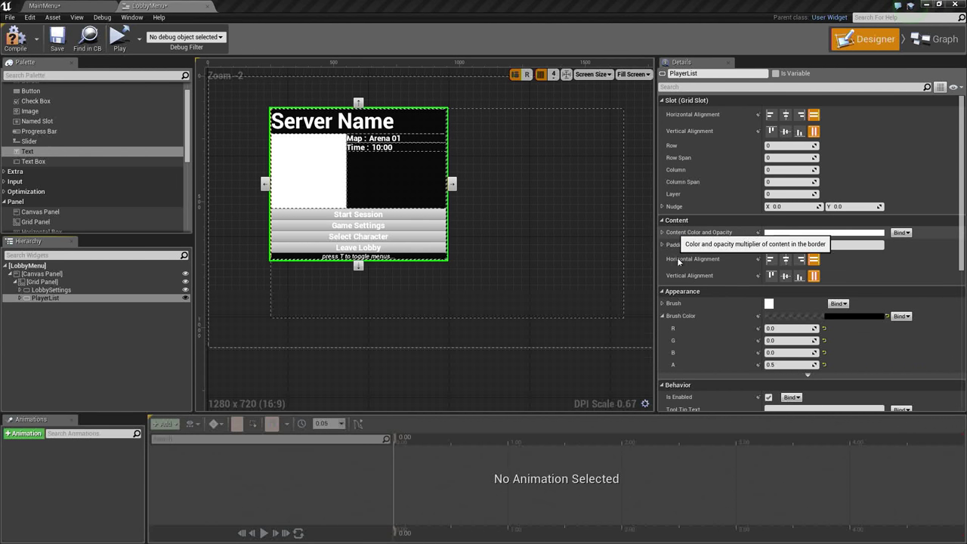
click(451, 211)
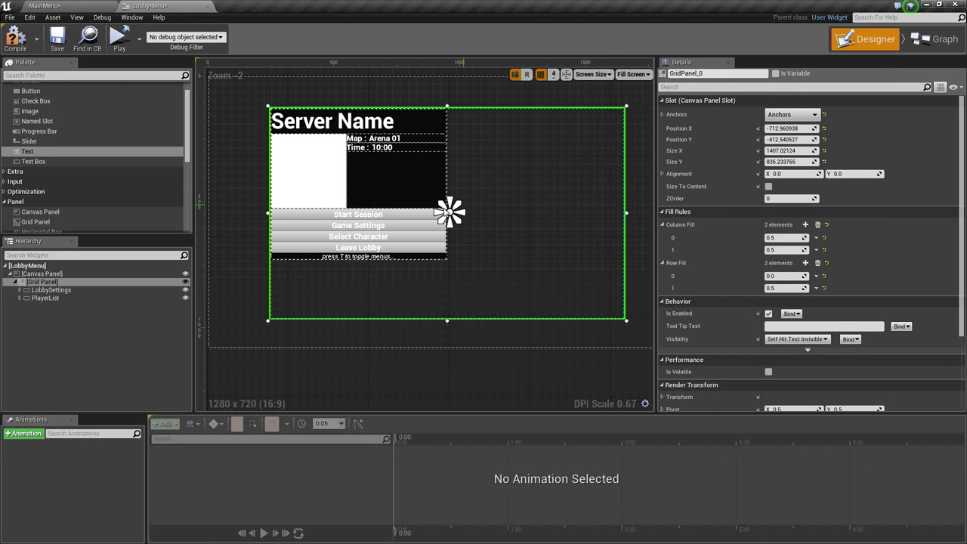
click(55, 299)
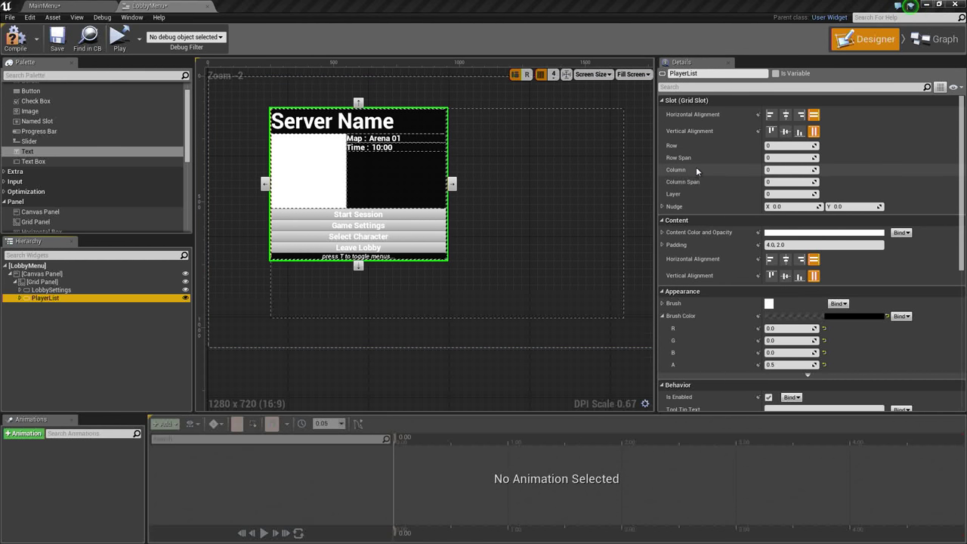
double_click(47, 297)
key(Return)
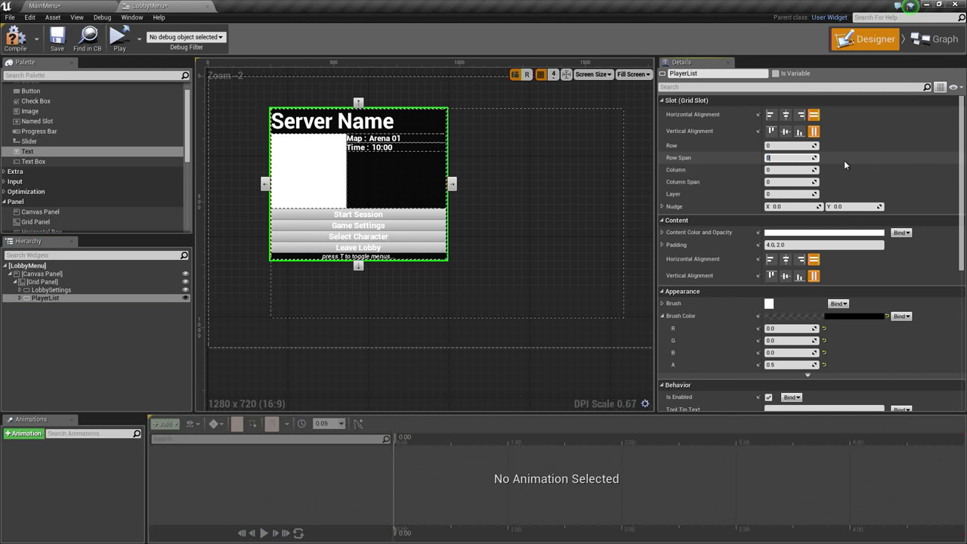
- Give PlayerList's grid slot Row Span 2 and Column 1, and expand its contents
text(2)
key(Return)
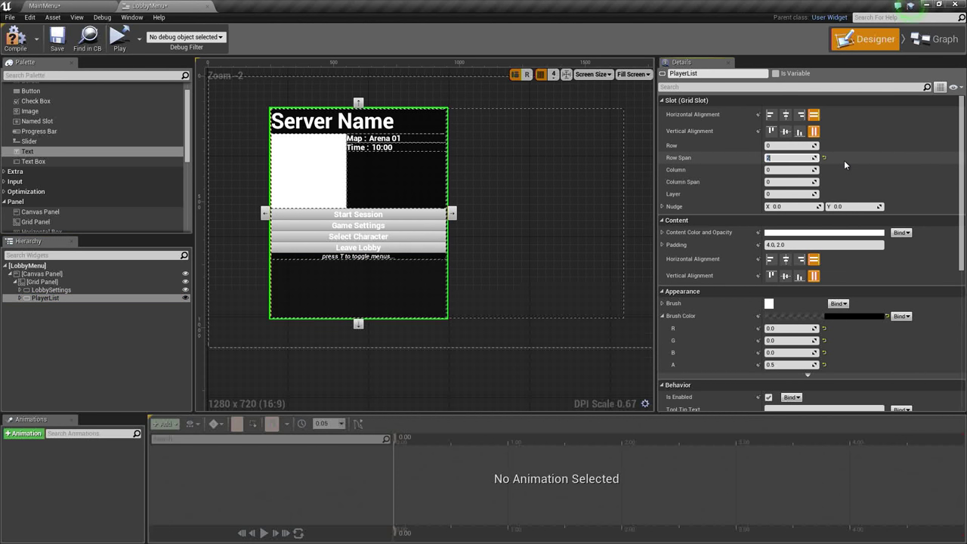
click(798, 169)
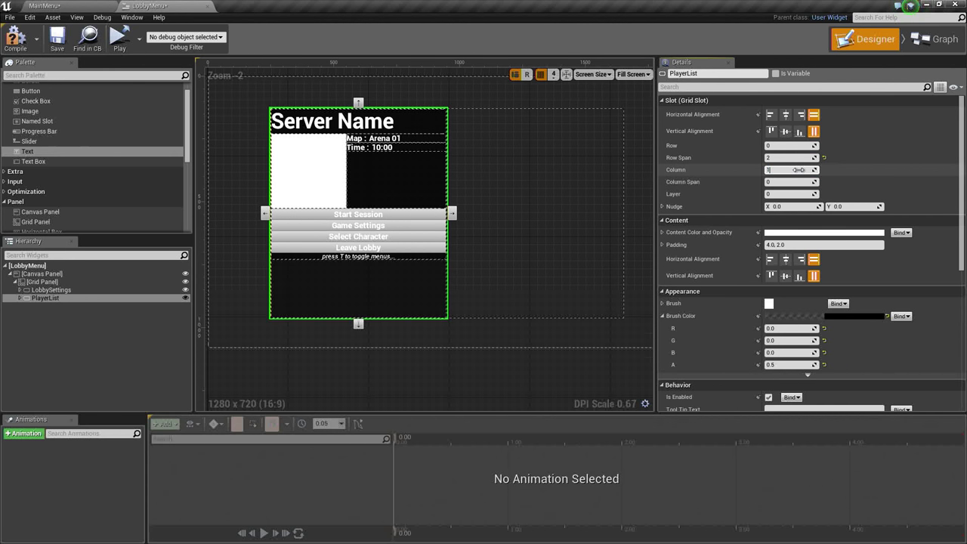
text(1)
key(Tab)
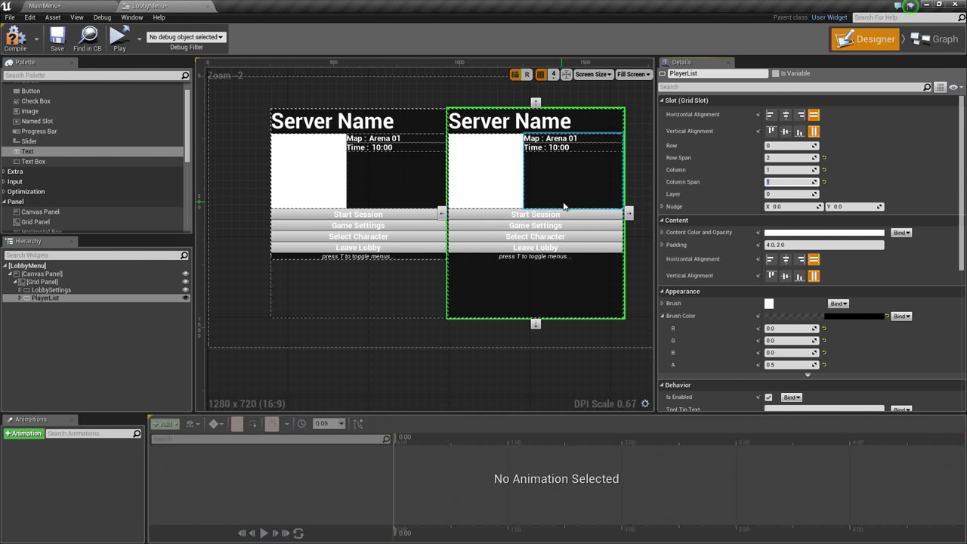
double_click(38, 300)
click(25, 306)
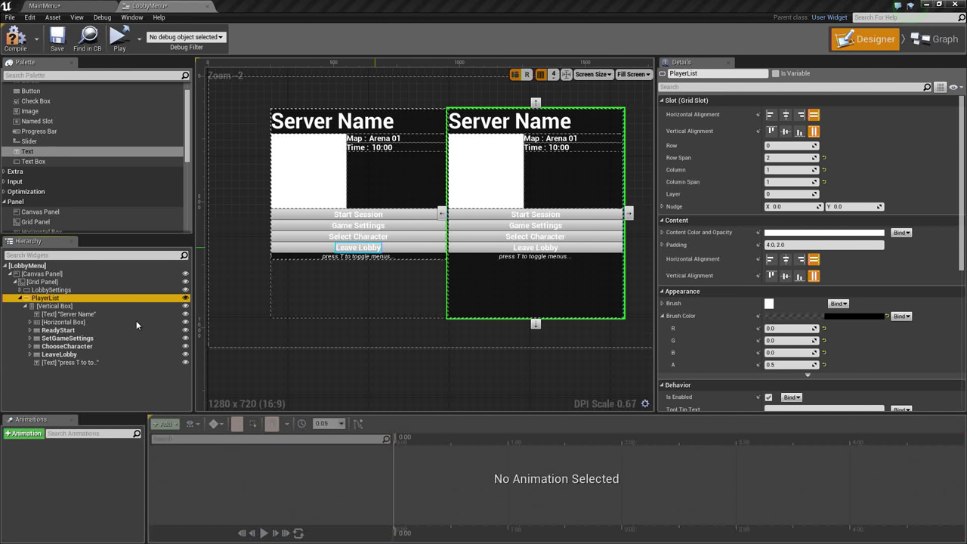
- Delete PlayerList's copied buttons, hint text and Map/Time row, keeping only the Server Name heading
click(60, 331)
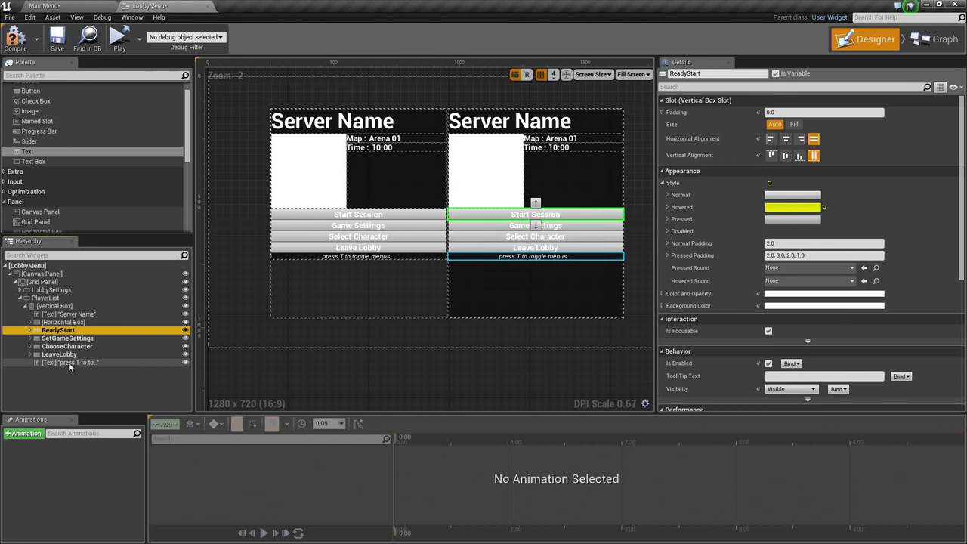
shift+click(68, 362)
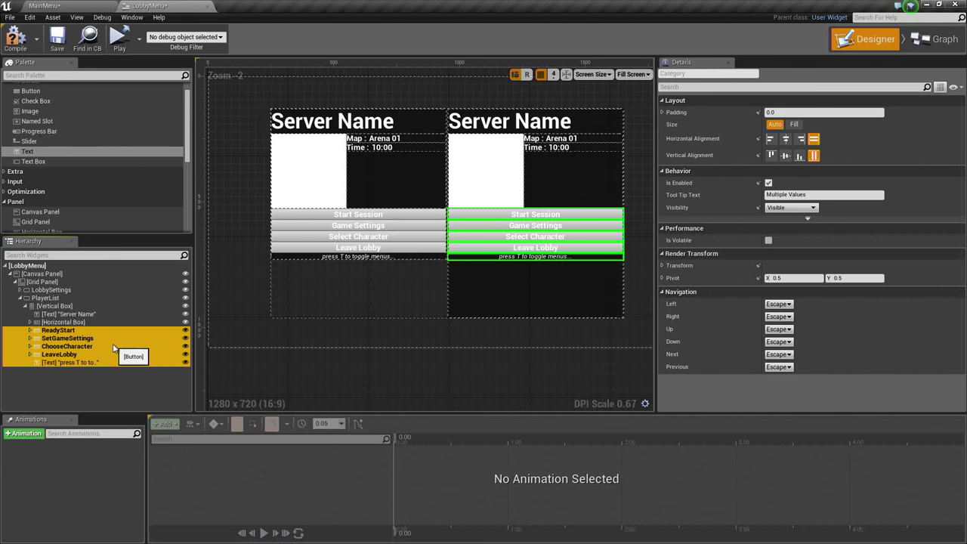
key(Delete)
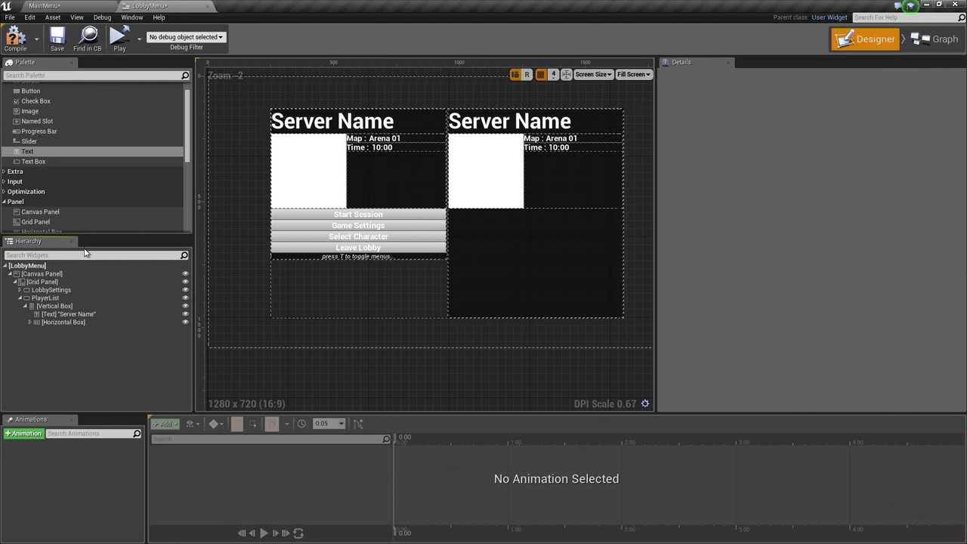
click(47, 322)
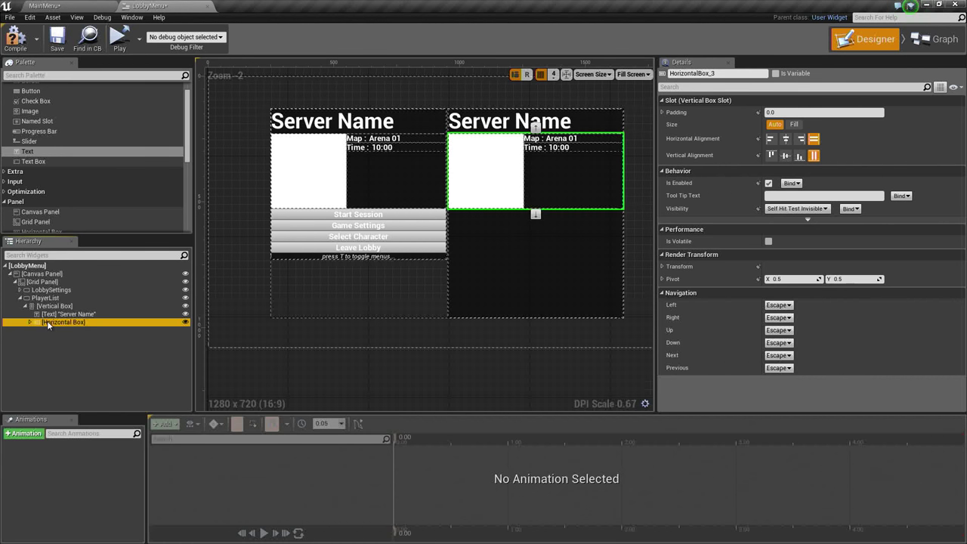
key(Delete)
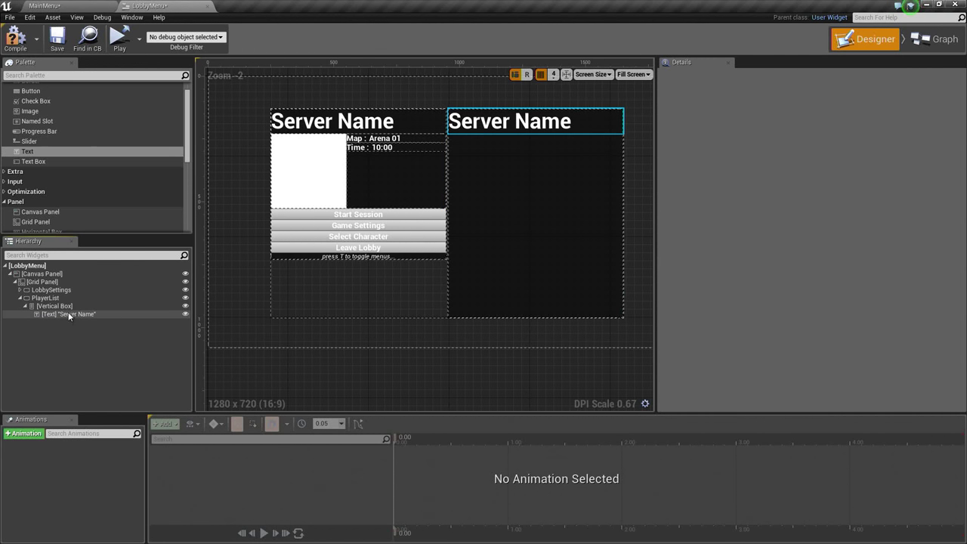
click(61, 306)
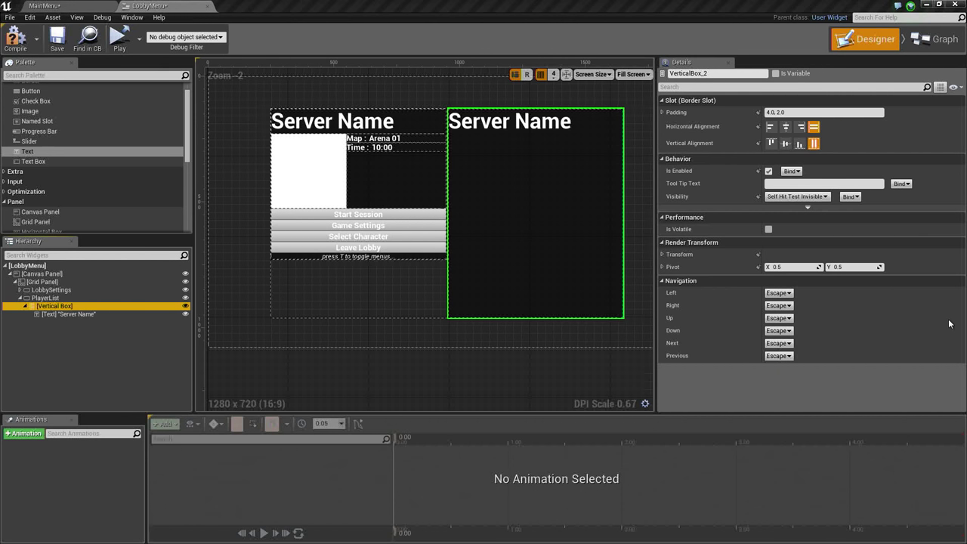
click(72, 314)
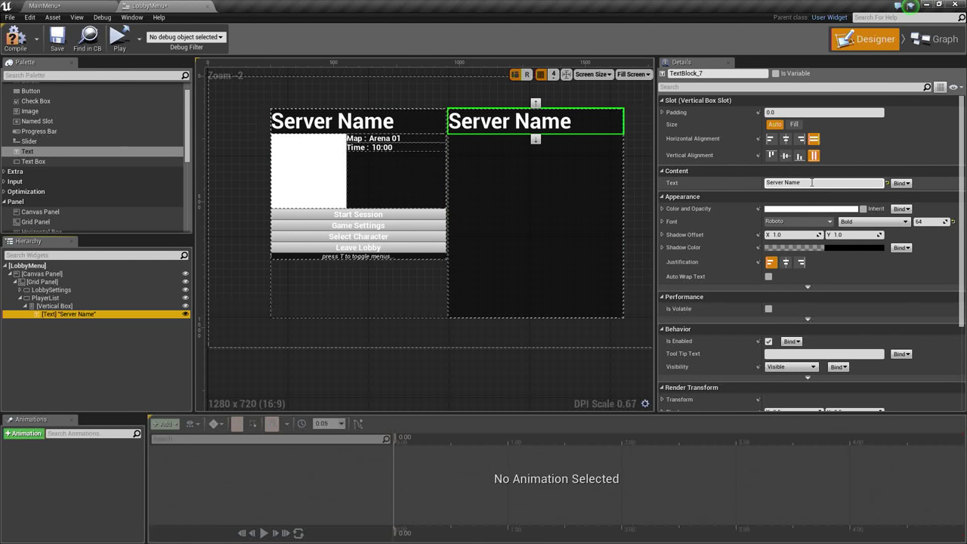
- Change the right panel heading's Content Text to "The Players"
click(775, 182)
text(Players)
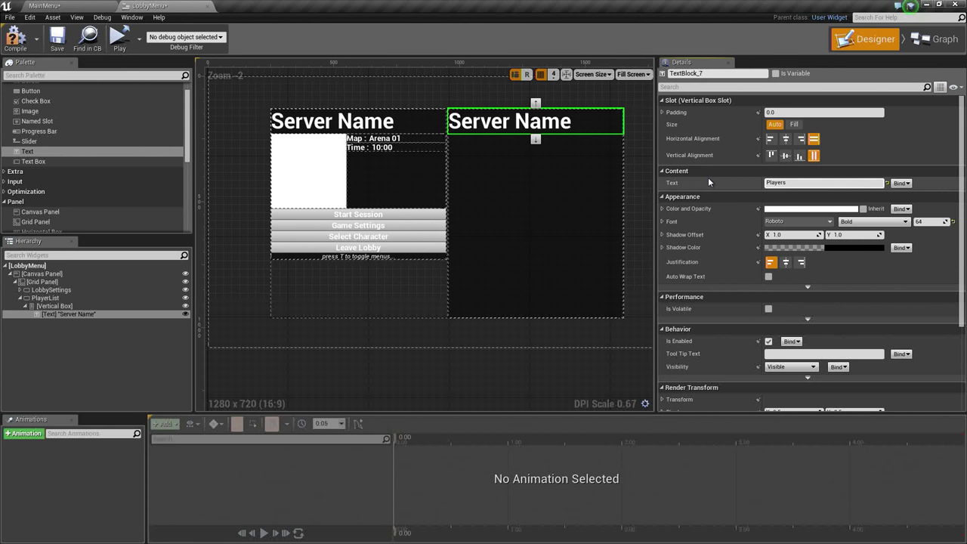
key(ctrl+a)
text(The Players)
key(Return)
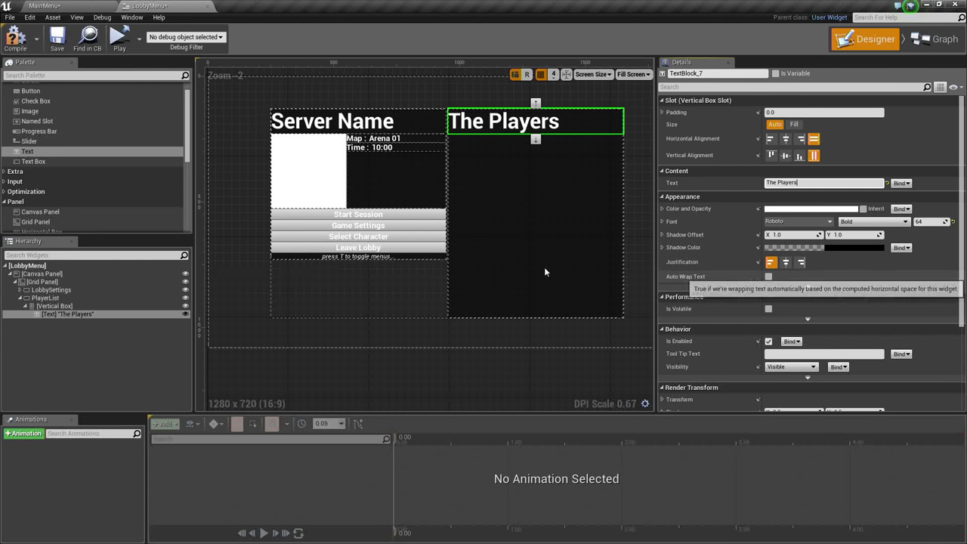
- Wrap The Players text widget in a Horizontal Box via Wrap With
right_click(63, 315)
mouse_move(94, 376)
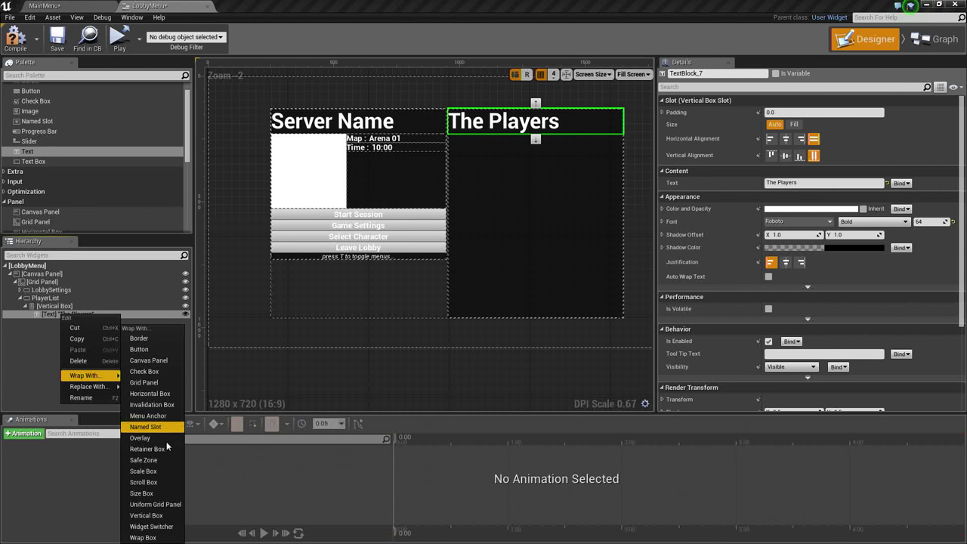
click(158, 395)
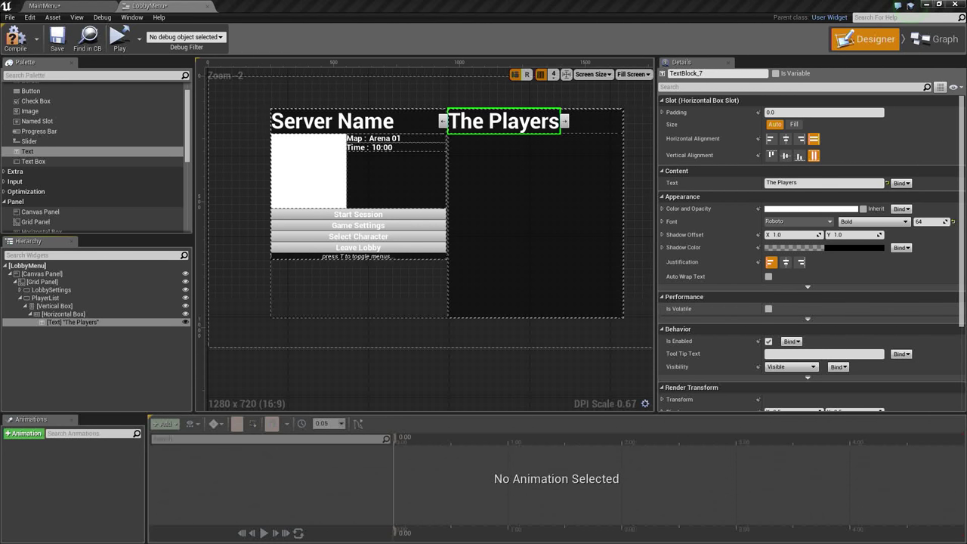
click(81, 323)
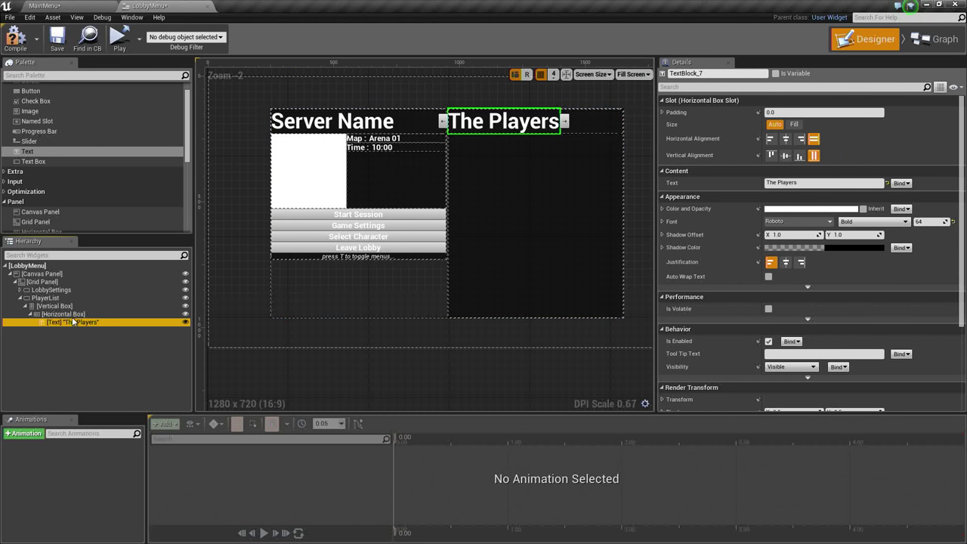
- Paste a copy of The Players text into the Horizontal Box and retitle it "1 of 4"
click(74, 313)
key(ctrl+v)
click(90, 330)
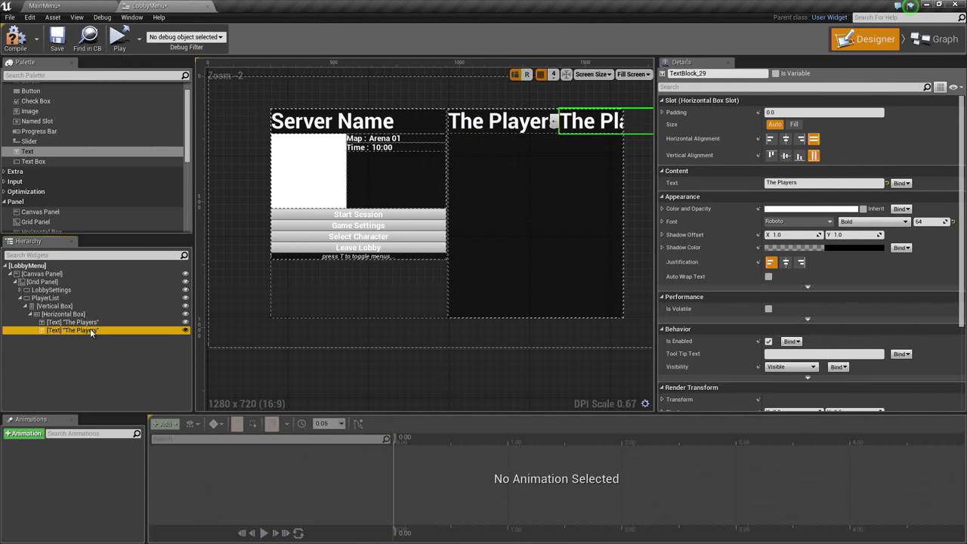
click(812, 184)
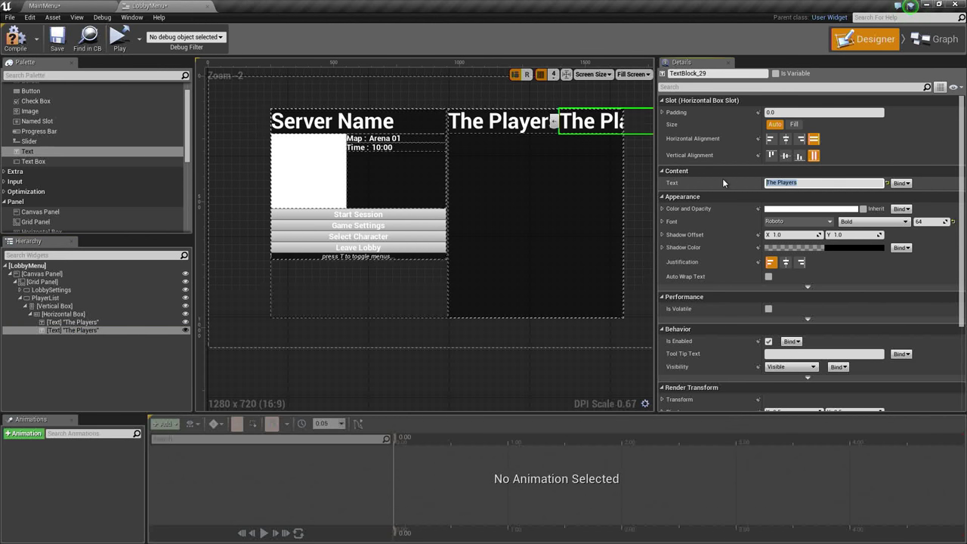
text(1 of 4)
key(Return)
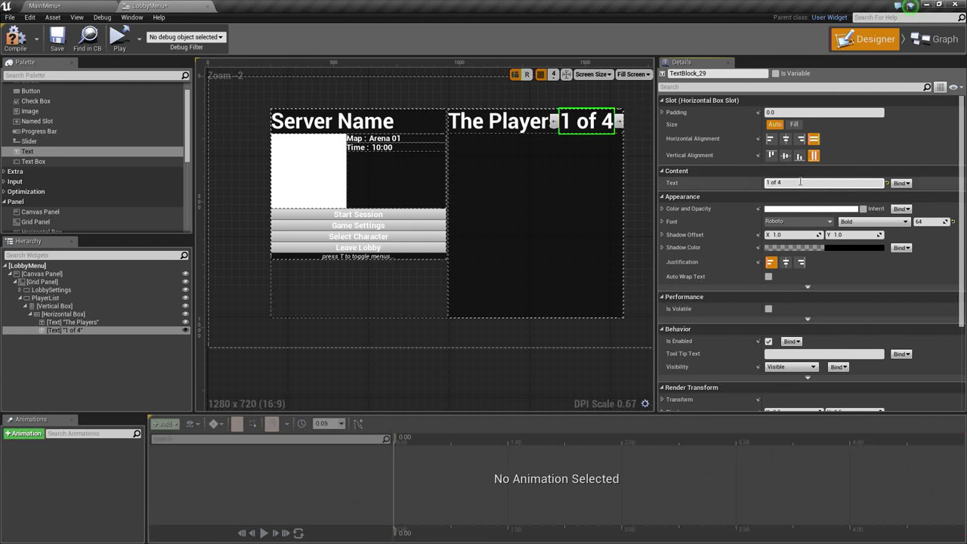
- Give the 1 of 4 text font size 32, centre justification, and centred horizontal and vertical alignment
click(931, 224)
text(32)
key(Return)
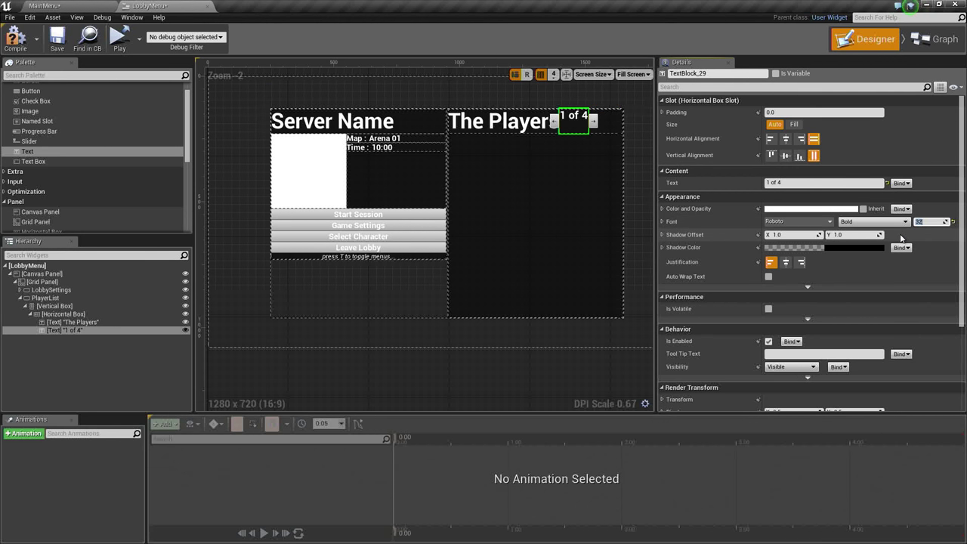
click(785, 262)
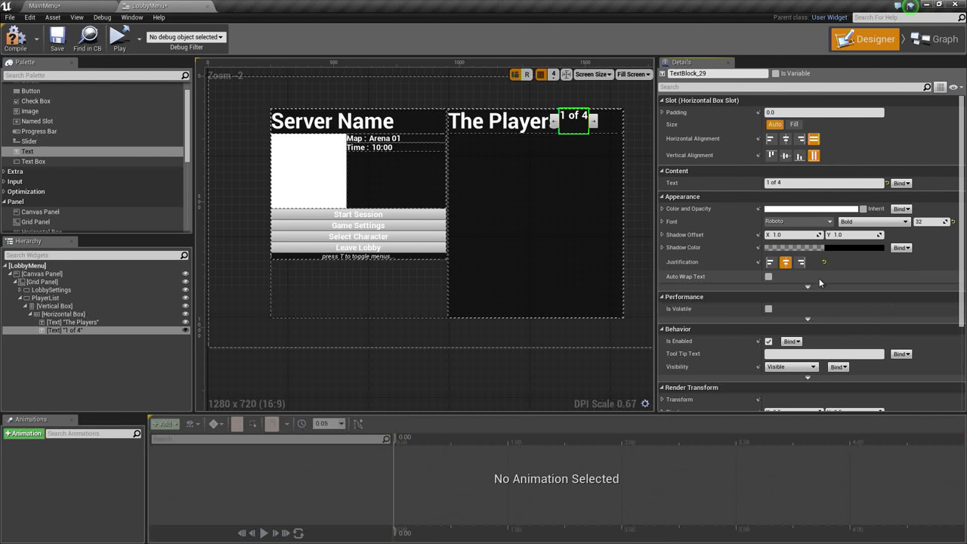
click(786, 139)
click(786, 155)
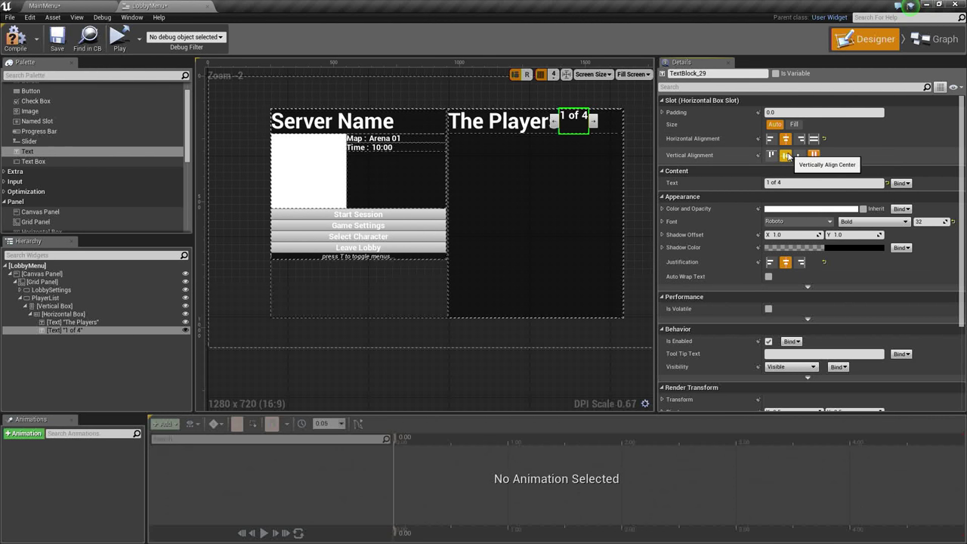
click(787, 155)
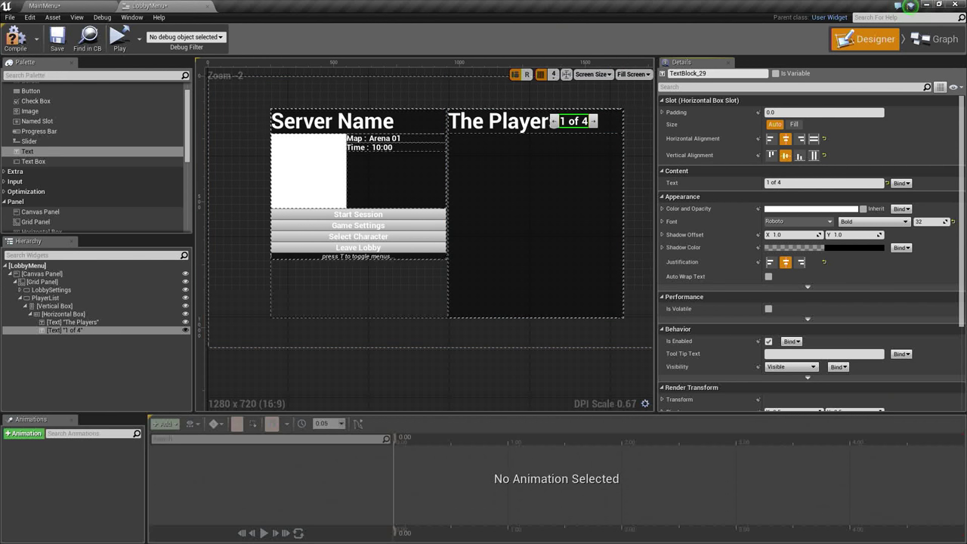
- Insert a Spacer between The Players and 1 of 4, set to Fill
click(494, 126)
click(579, 121)
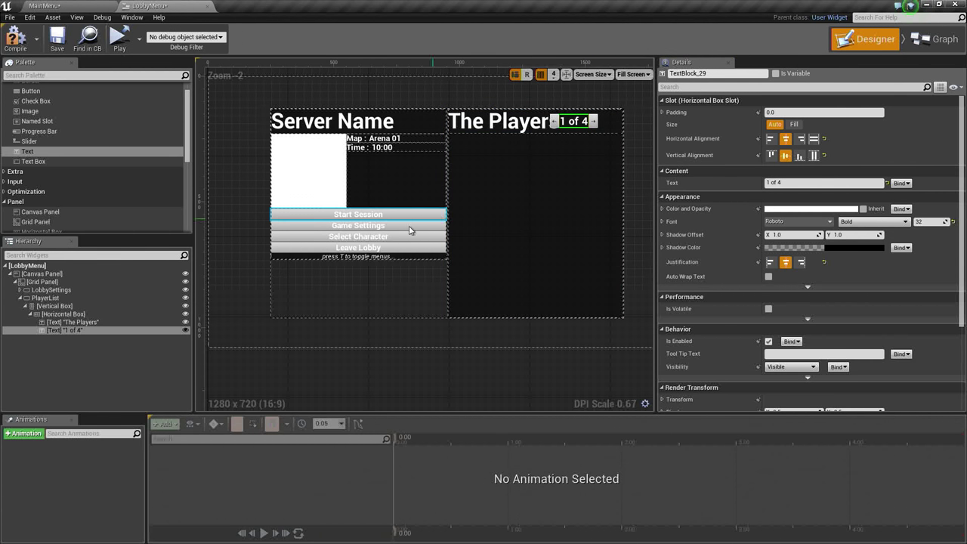
scroll(74, 202, down, 6)
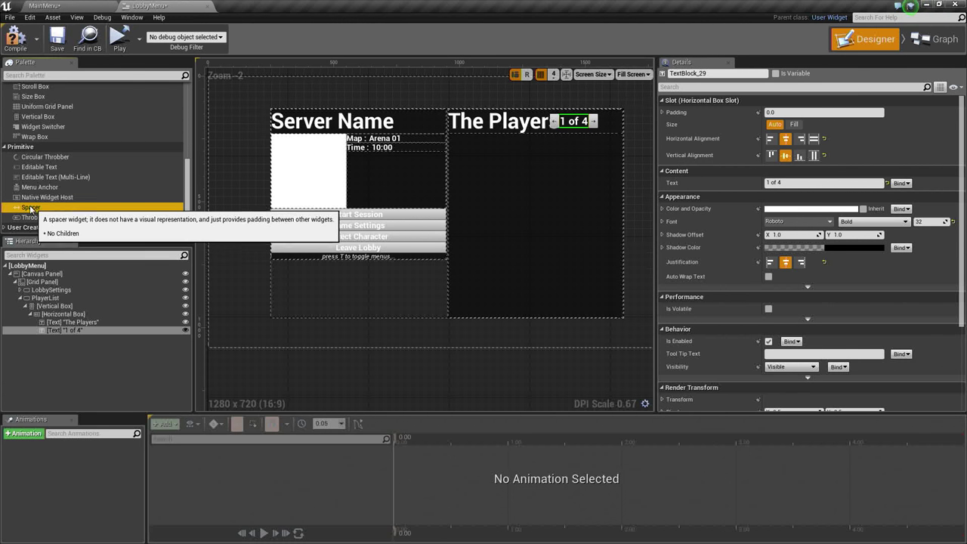
drag(75, 206, 73, 325)
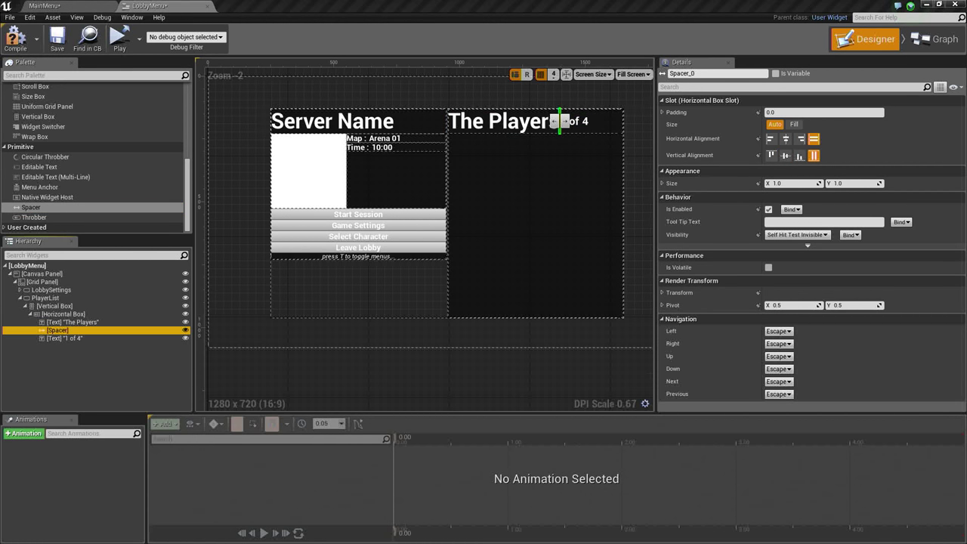
click(794, 124)
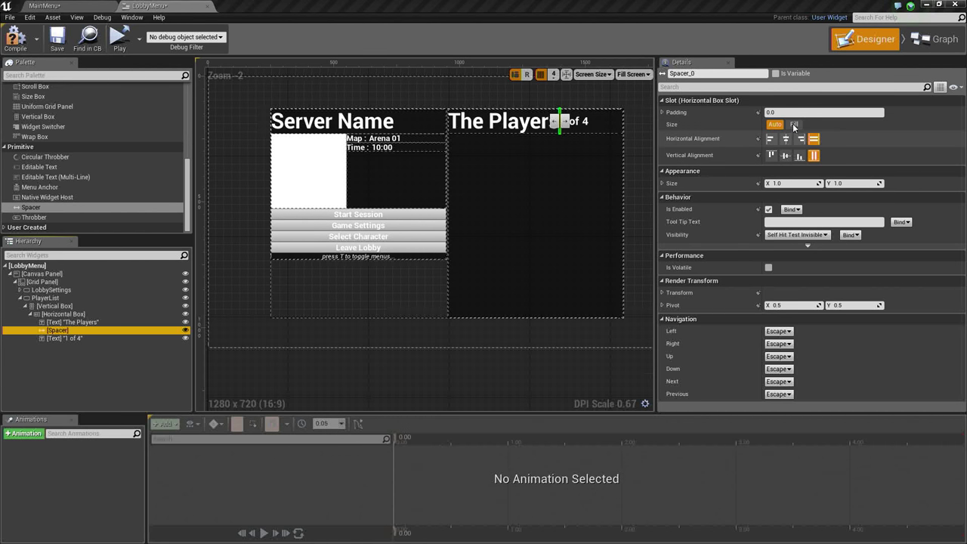
click(582, 179)
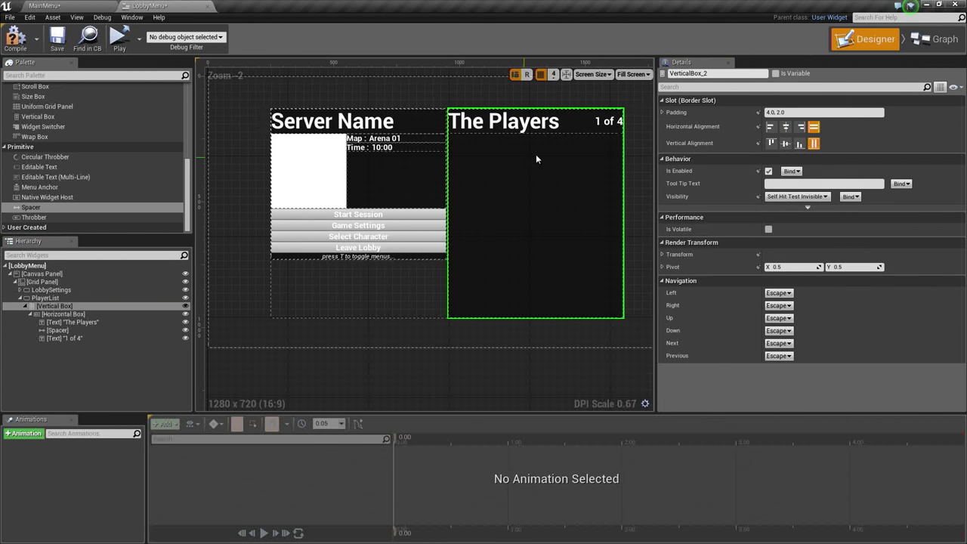
- Set the 1 of 4 count's font style to Italic
click(610, 121)
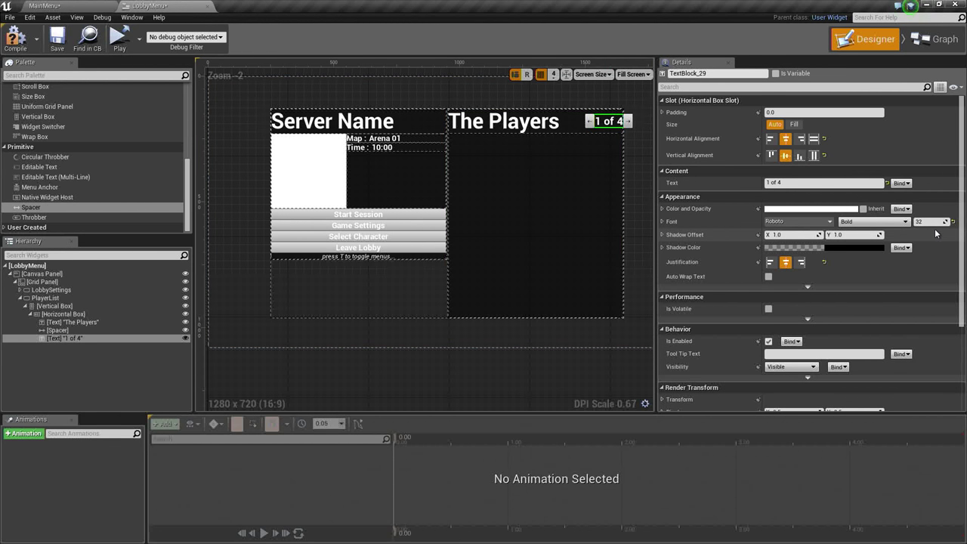
click(872, 224)
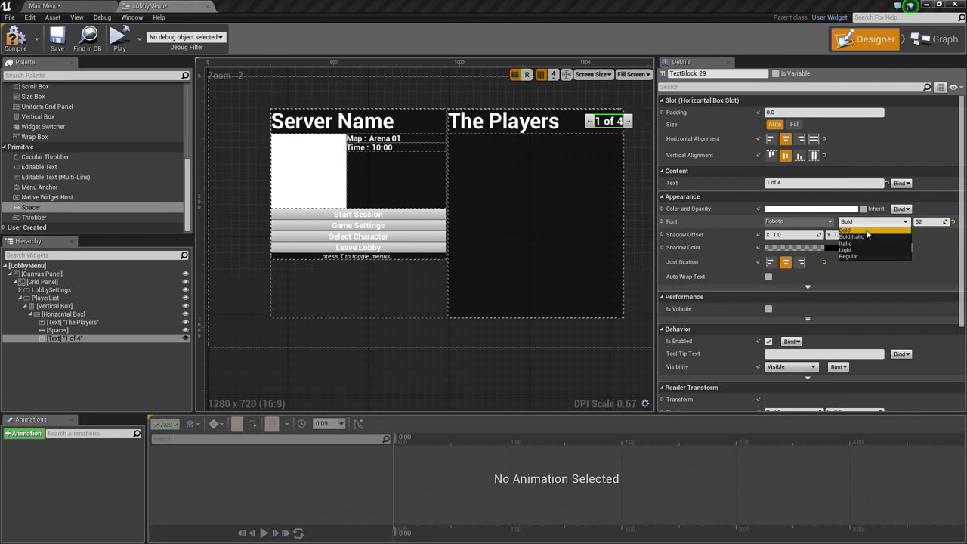
click(862, 240)
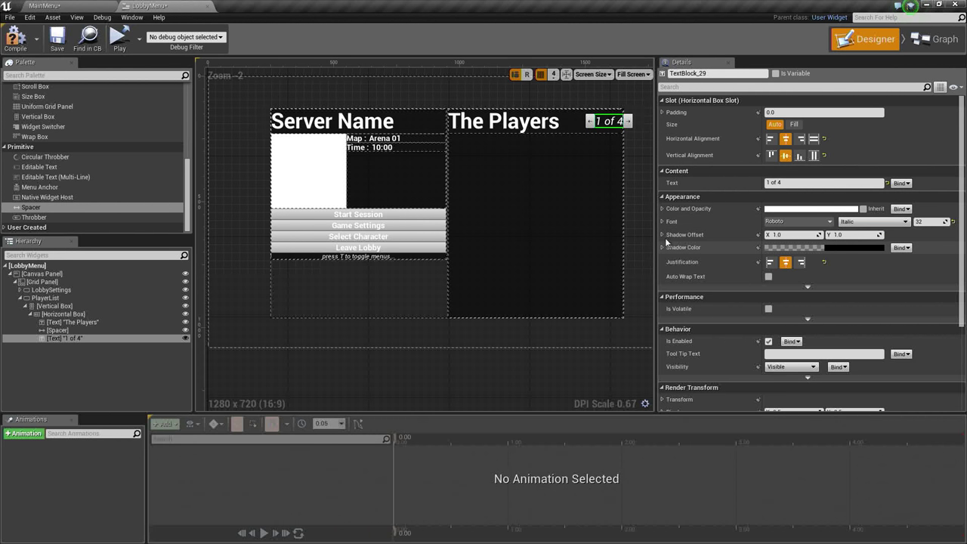
click(565, 235)
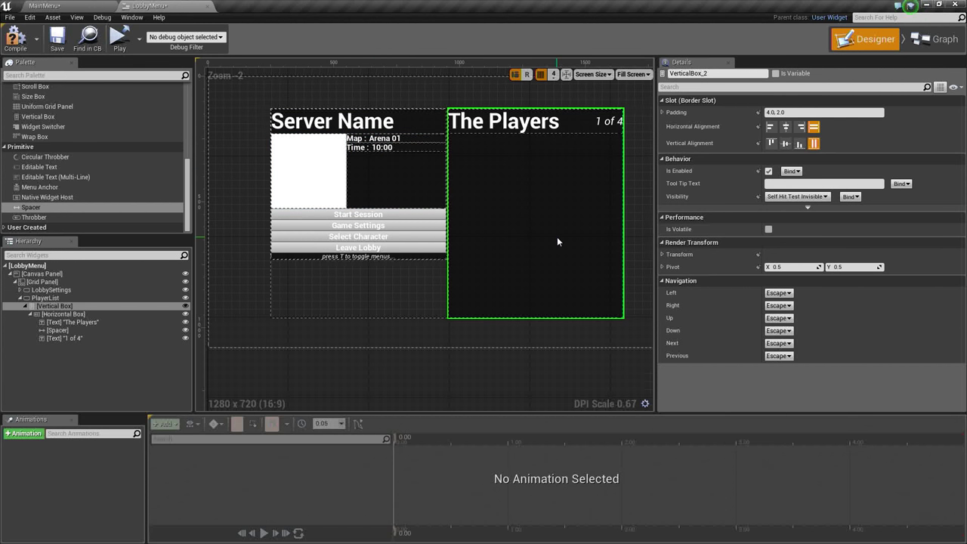
click(24, 306)
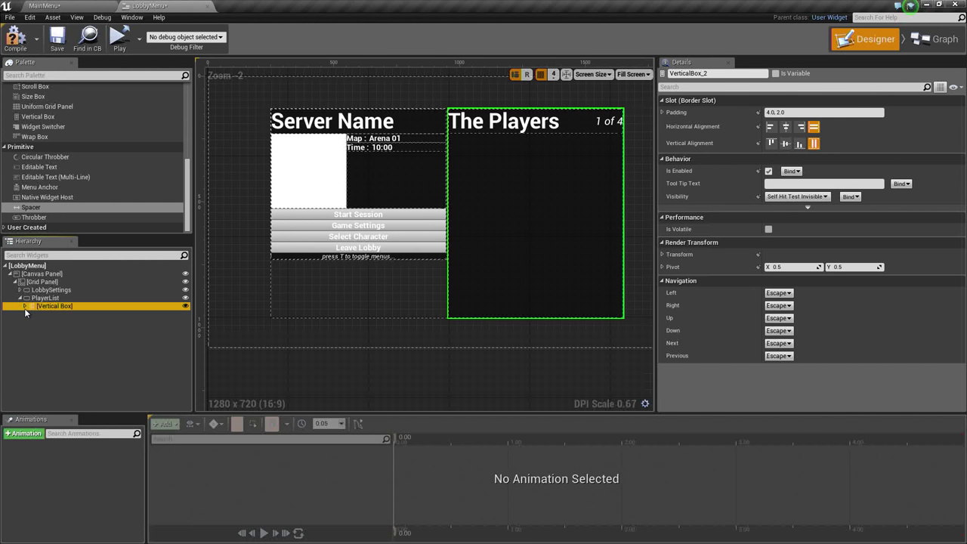
- Add a Vertical Box from the Palette below the heading row's Horizontal Box
click(24, 306)
click(32, 314)
click(32, 314)
click(59, 315)
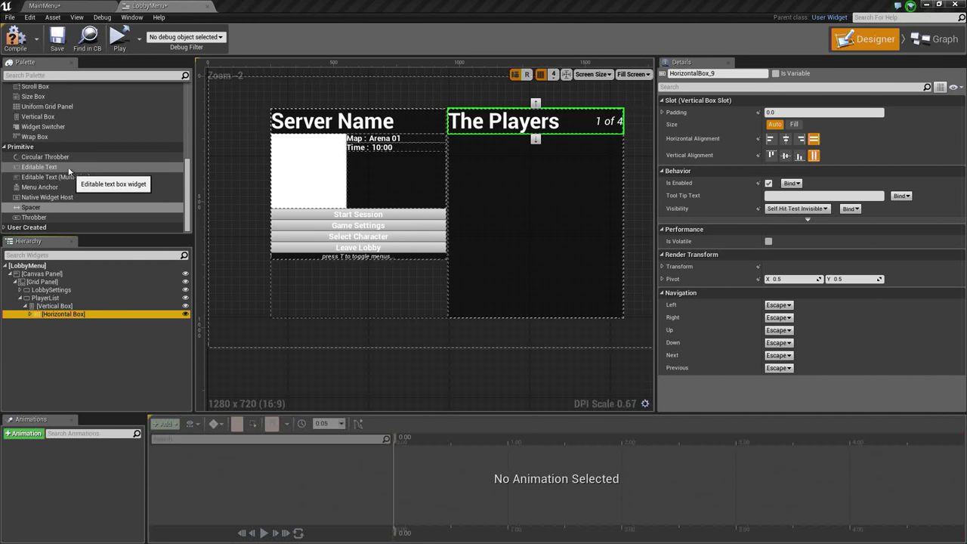
scroll(41, 132, up, 5)
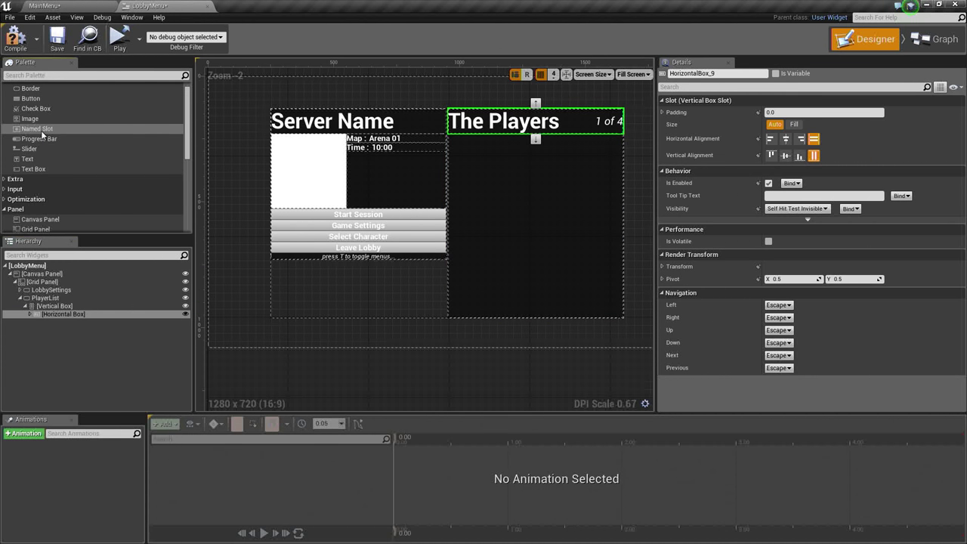
scroll(45, 133, down, 5)
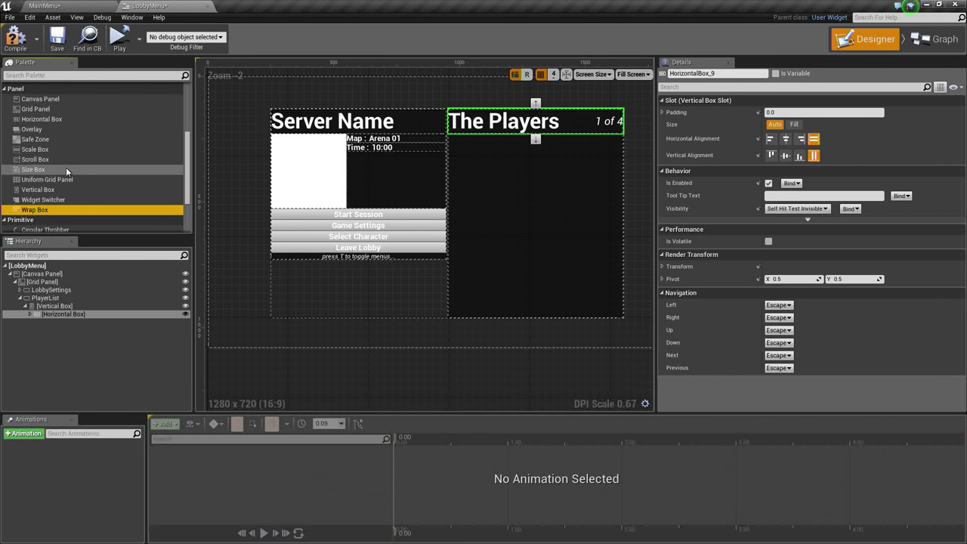
drag(56, 189, 61, 307)
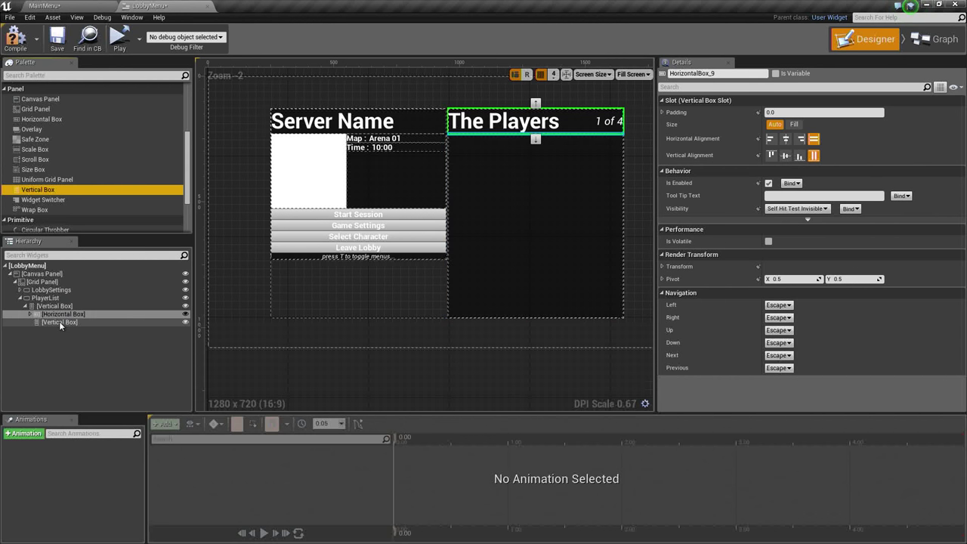
- Rename the new vertical box PlayerWindow and set its slot size to Fill
click(59, 321)
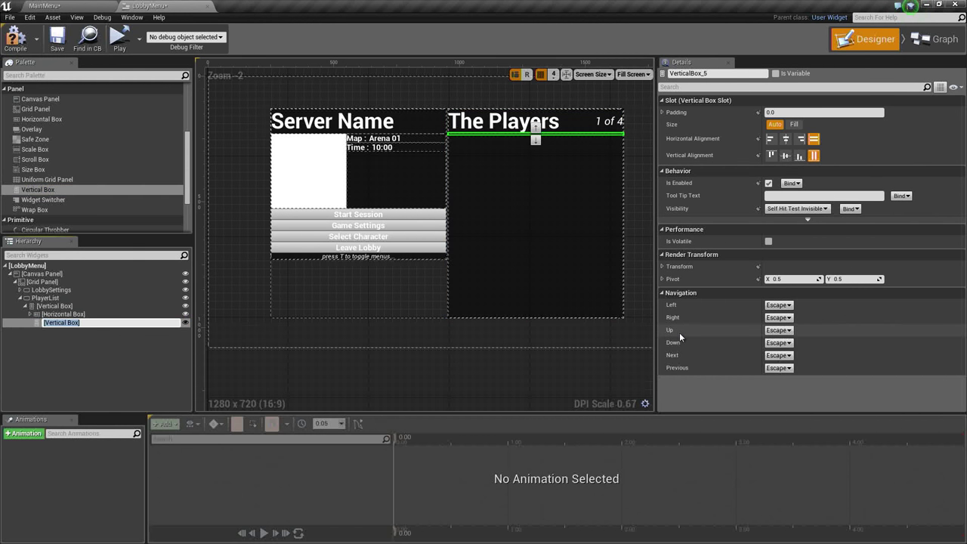
text(PlayerWindow)
key(Return)
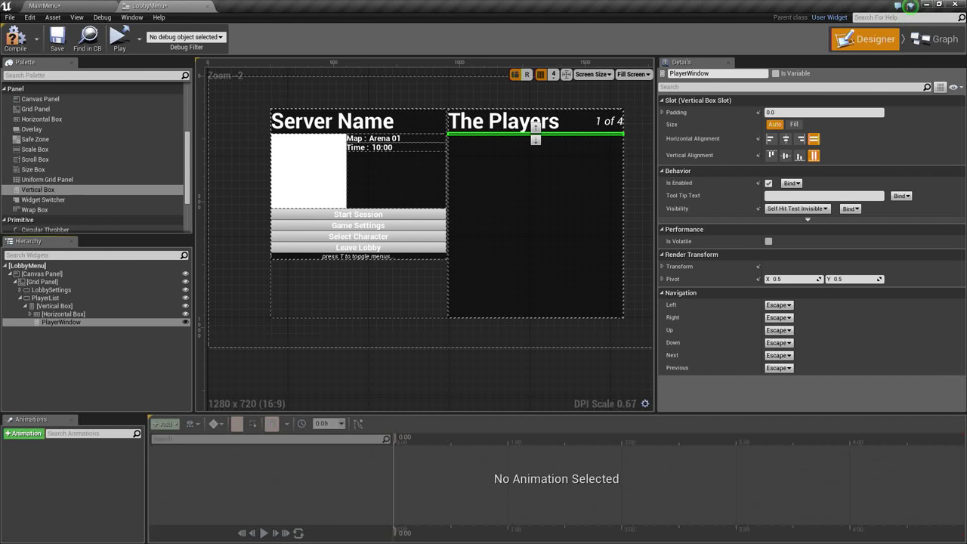
click(794, 124)
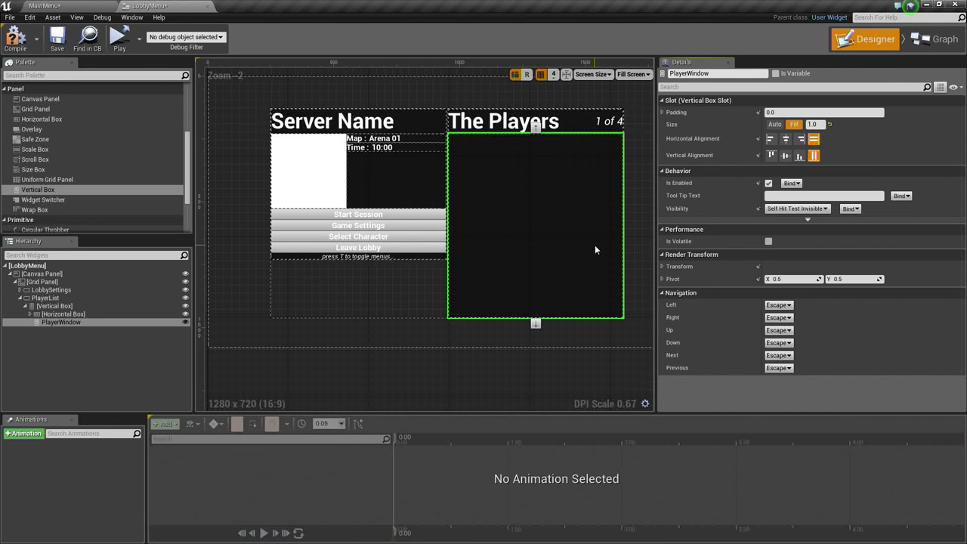